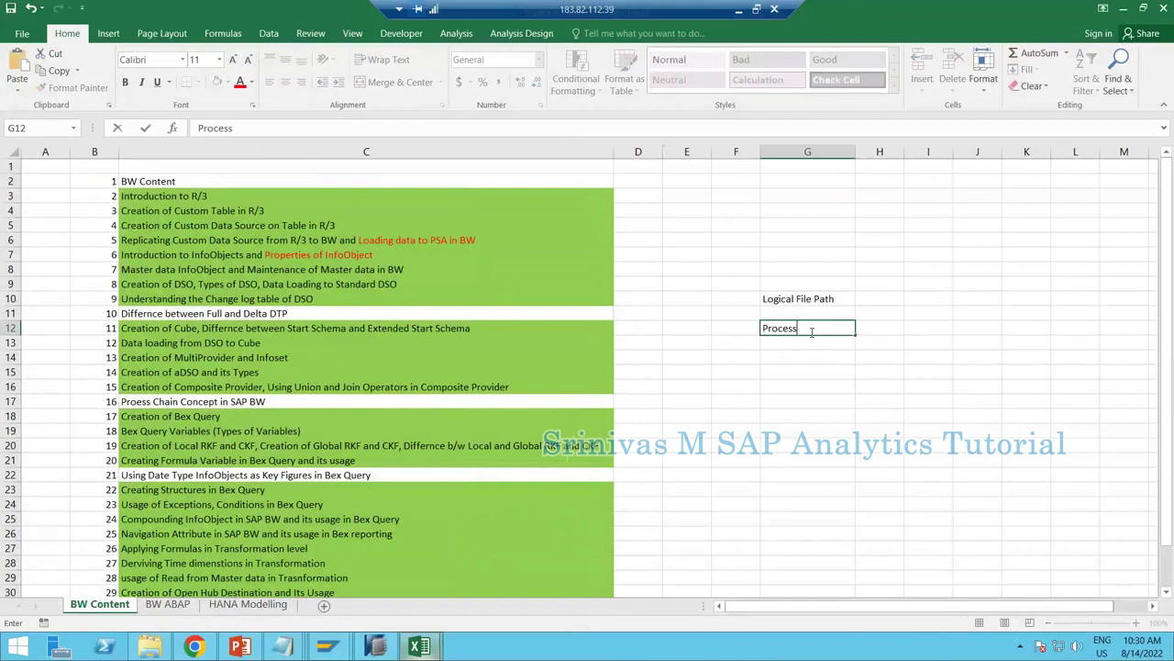
- Finish the 'Process Chains' note in G12 and switch to the workbook listing MD and TD DTP ids
text(hains)
key(Return)
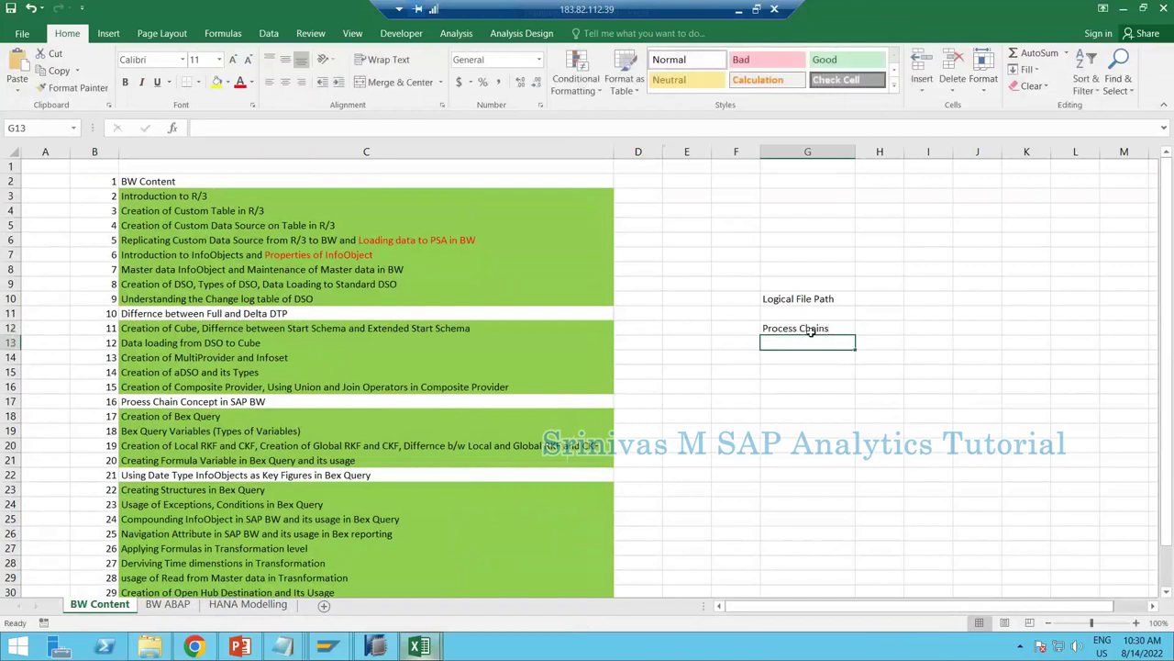
click(808, 329)
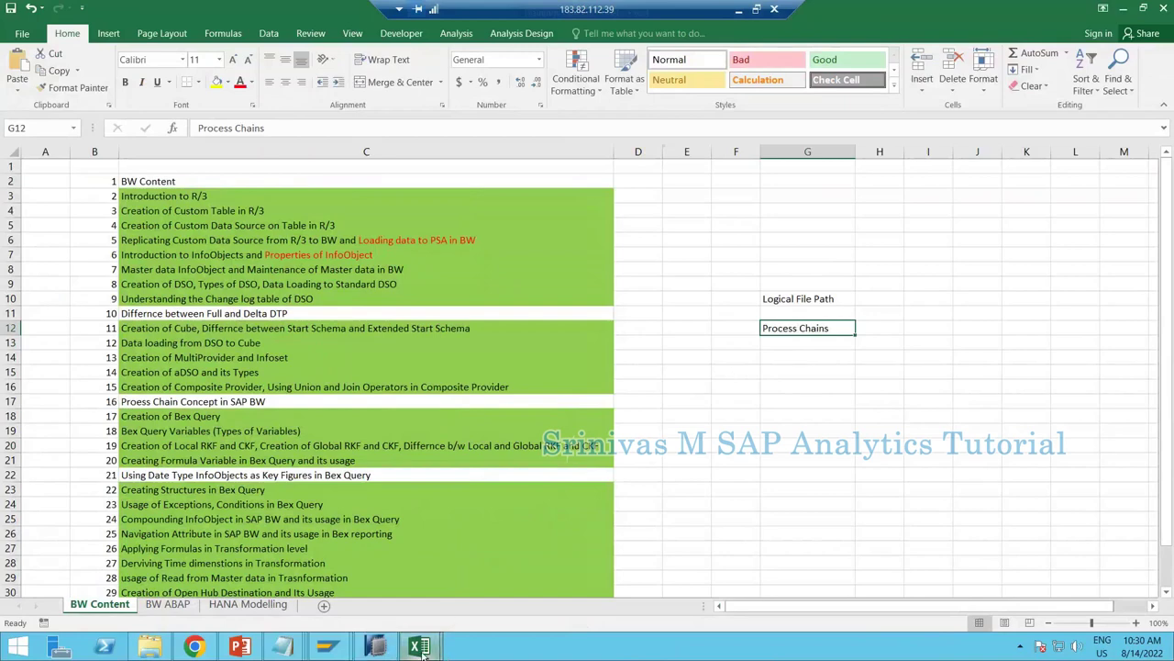
mouse_move(420, 647)
click(380, 598)
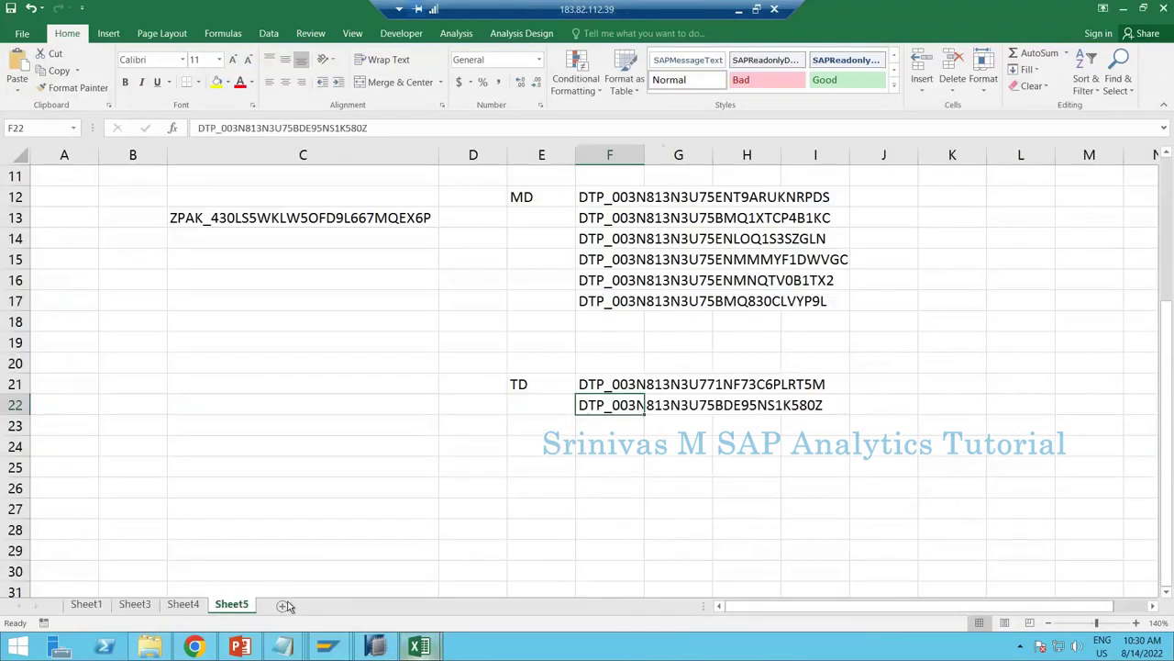
- Add a new Sheet6 and enter R/3 in cell G7
click(280, 607)
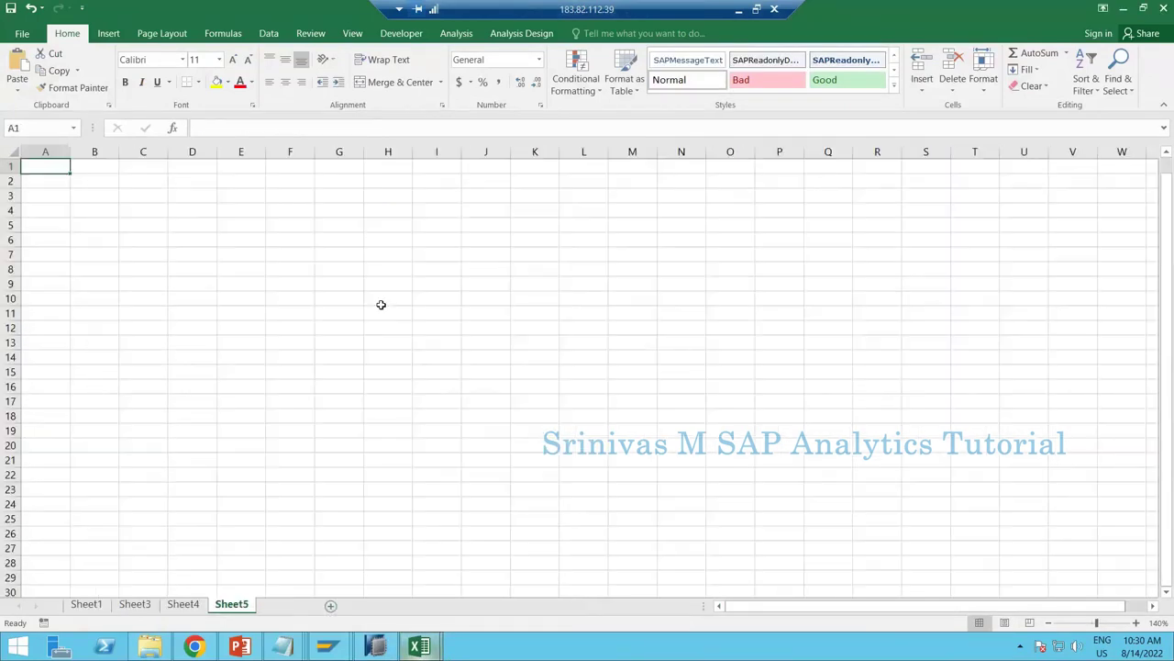
click(349, 250)
text(R/)
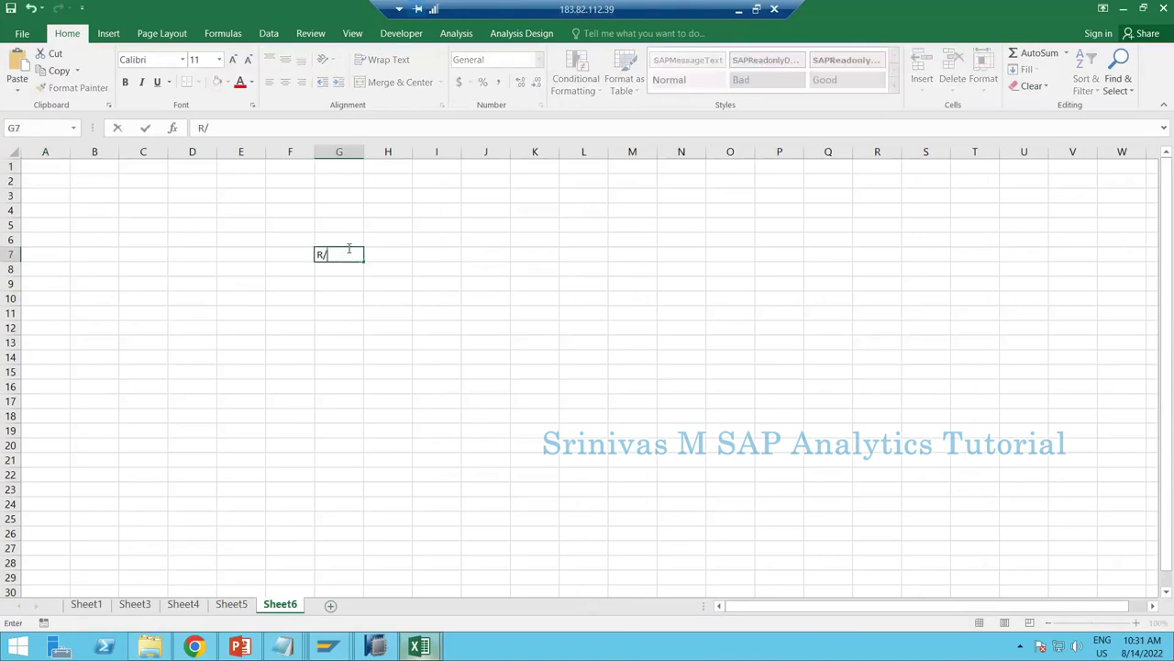
key(Tab)
key(Tab)
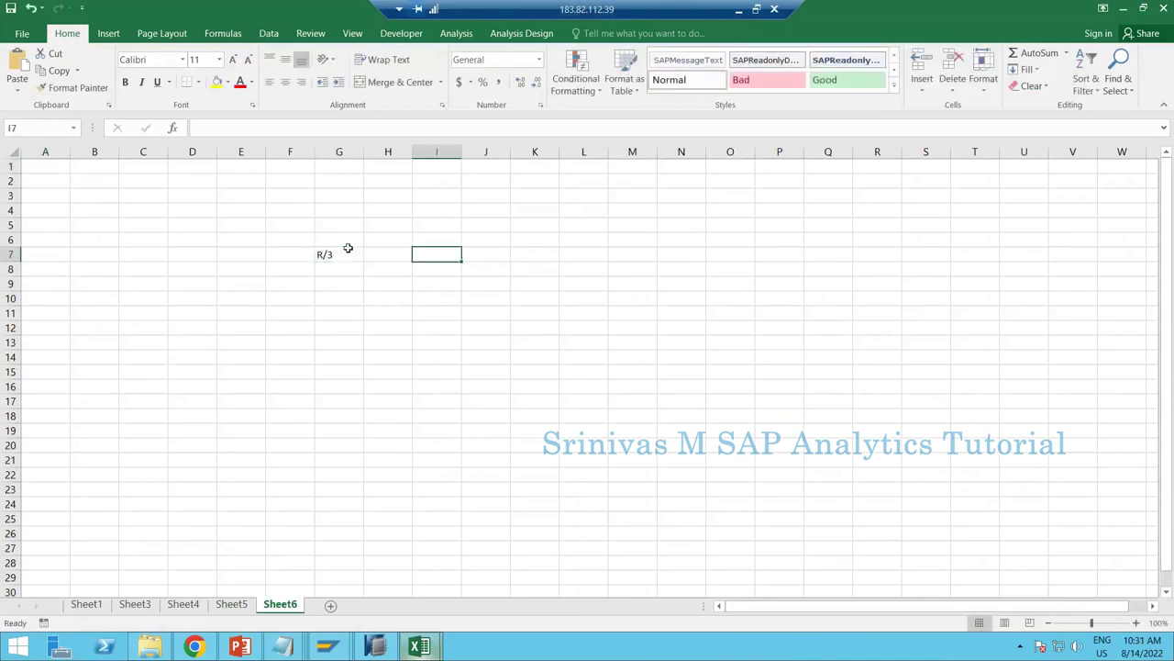
- Enter BW and PSA in cells I7 and I8
text(BW)
key(Return)
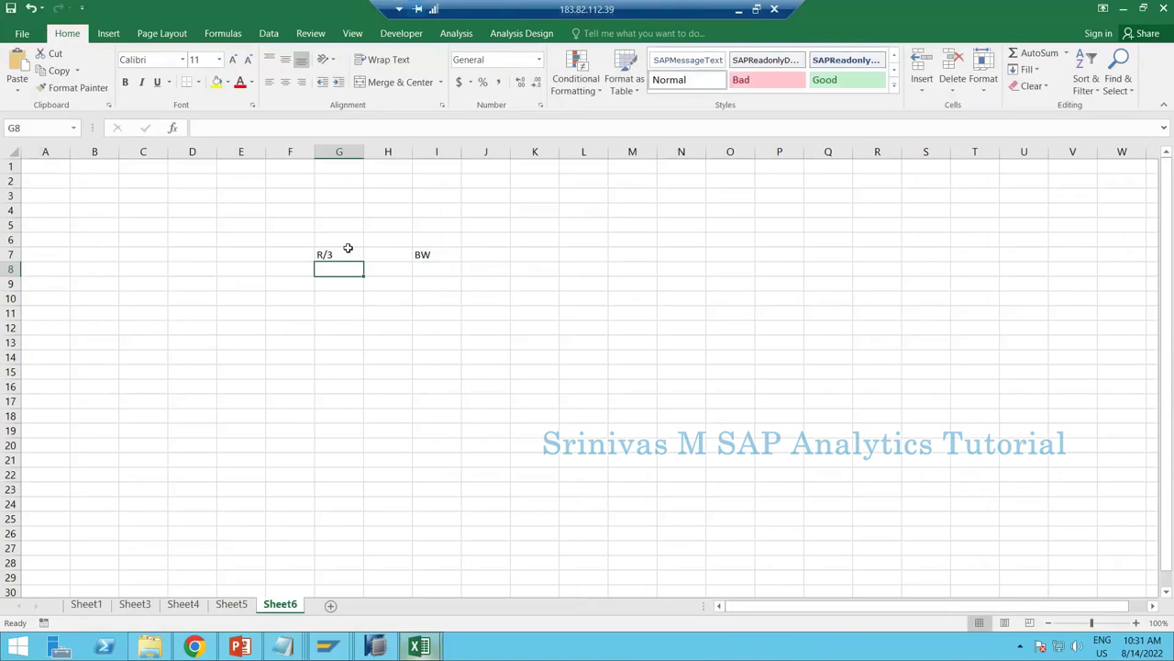
text(OP)
key(Escape)
key(Tab)
key(Tab)
text(PSA)
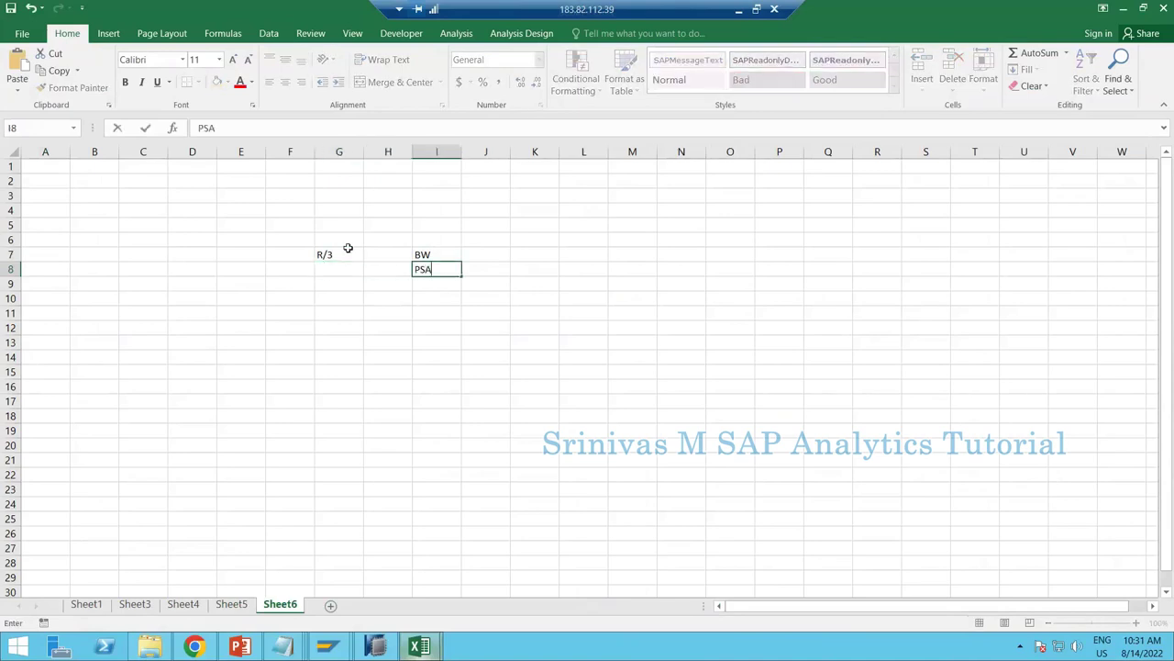
key(Return)
key(Up)
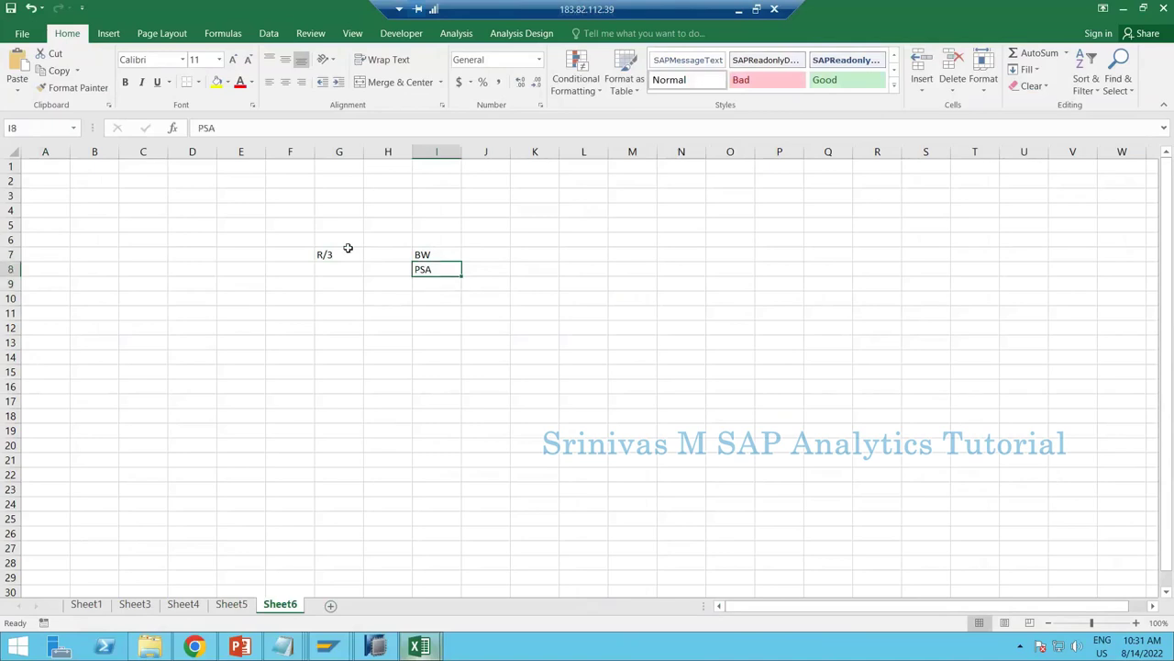
key(Down)
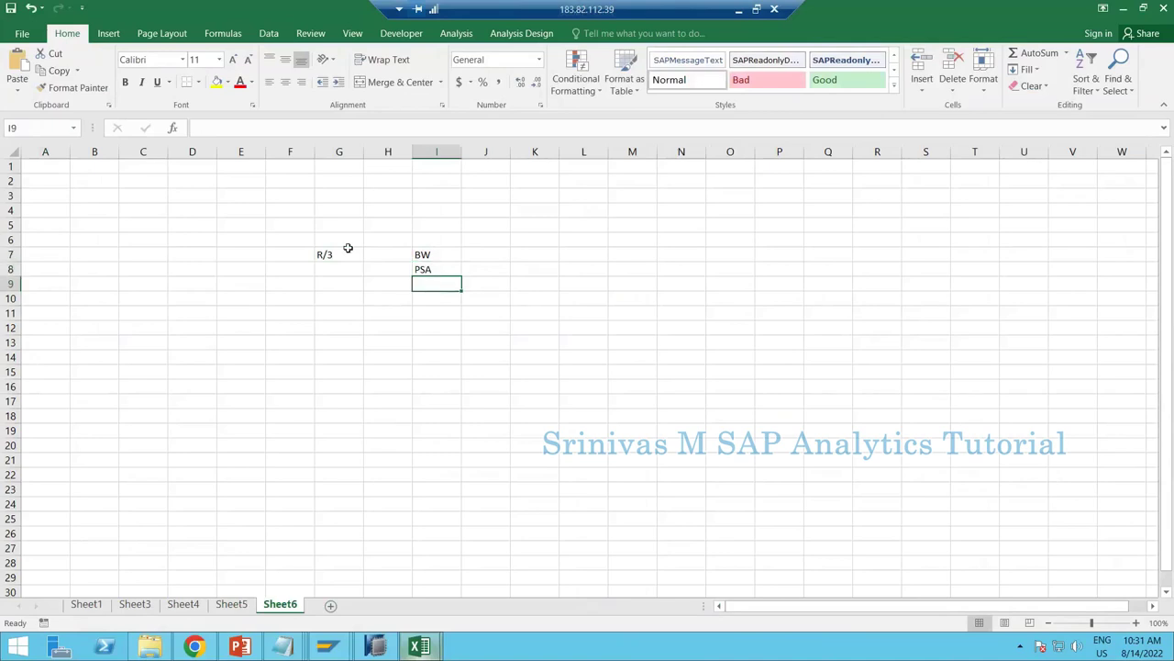
- Continue column I with w.DSO, s.DSO and Cube
text(w)
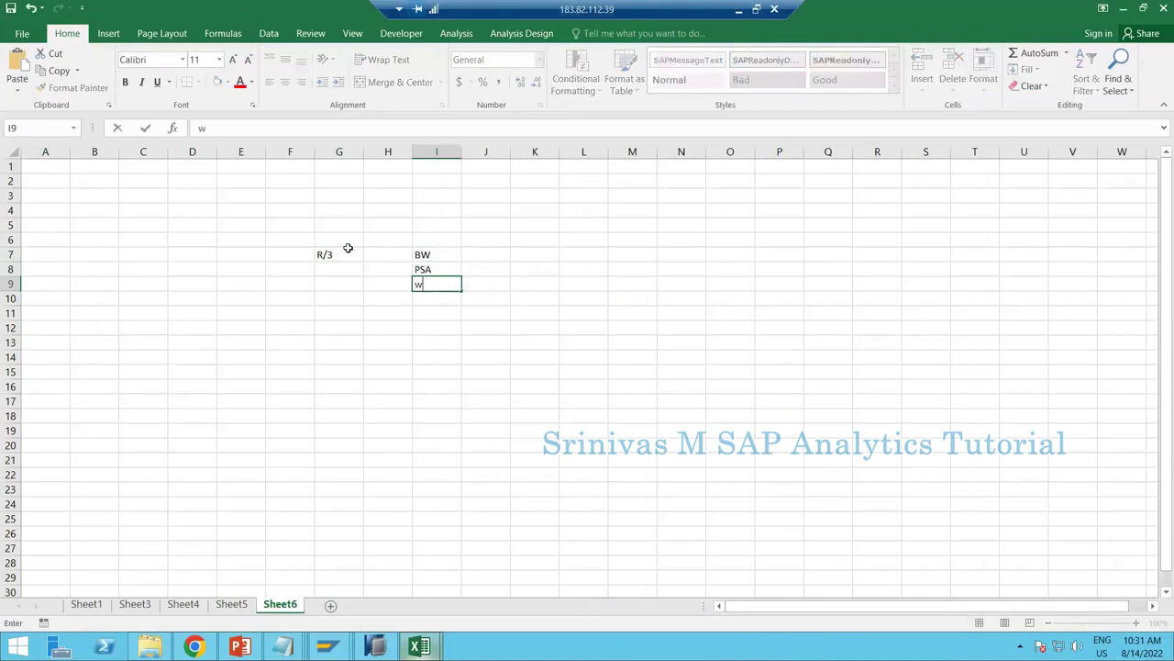
text(.DSO)
key(Return)
text(a)
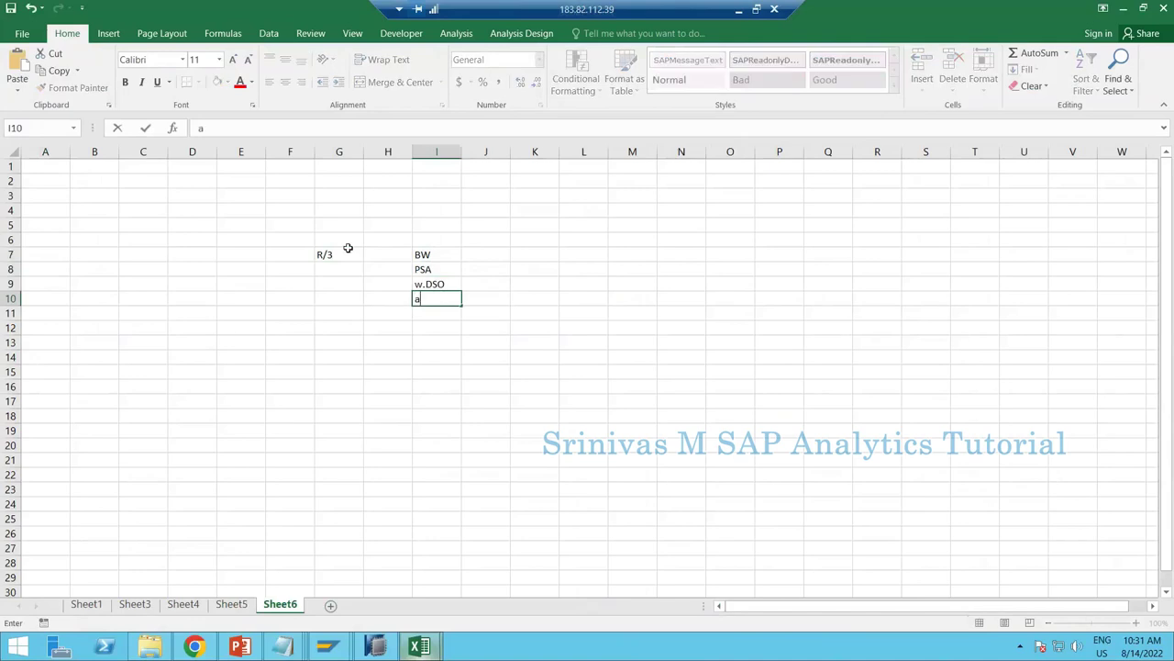
text(.DSO)
key(Return)
text(C)
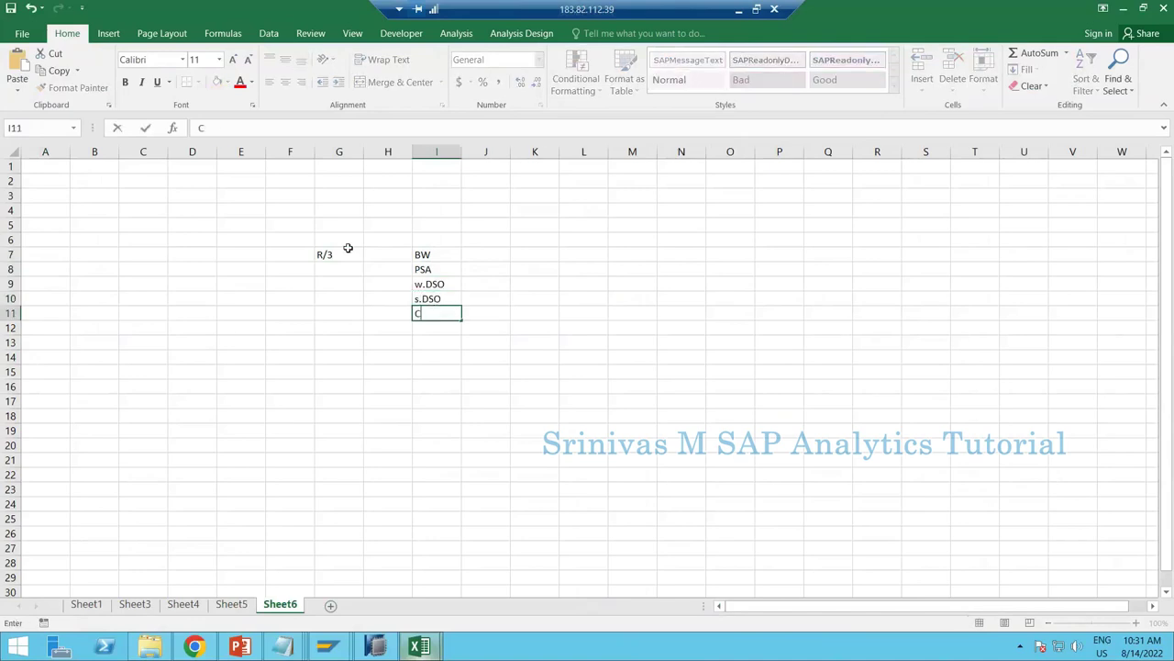
text(ube)
key(Return)
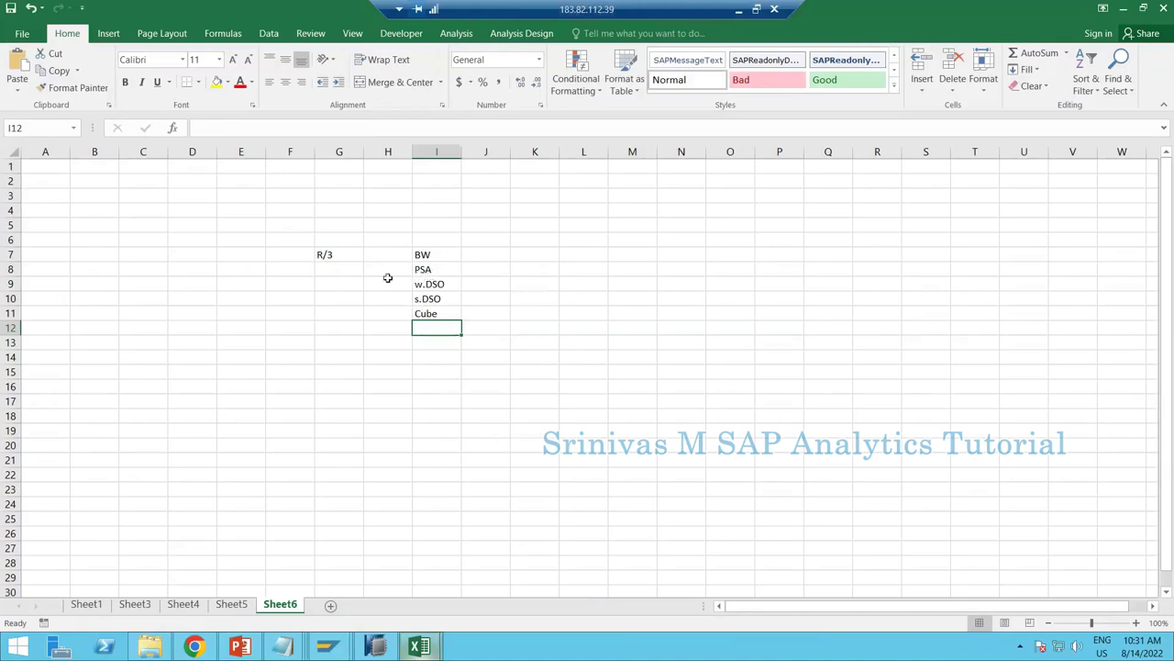
click(328, 271)
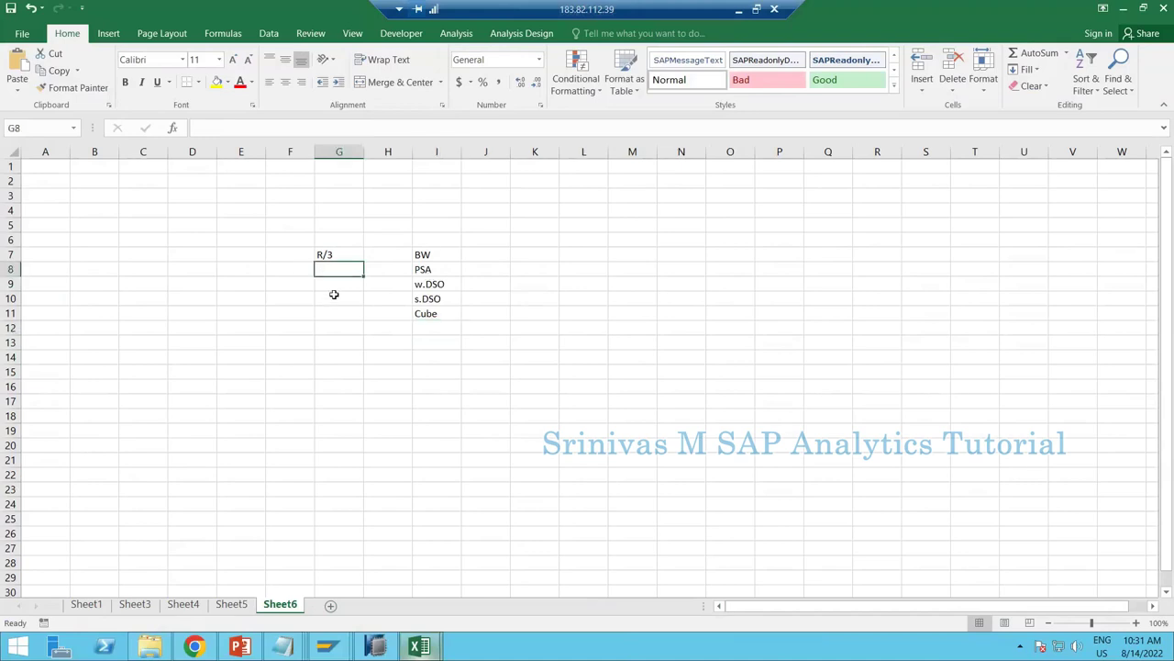
click(429, 271)
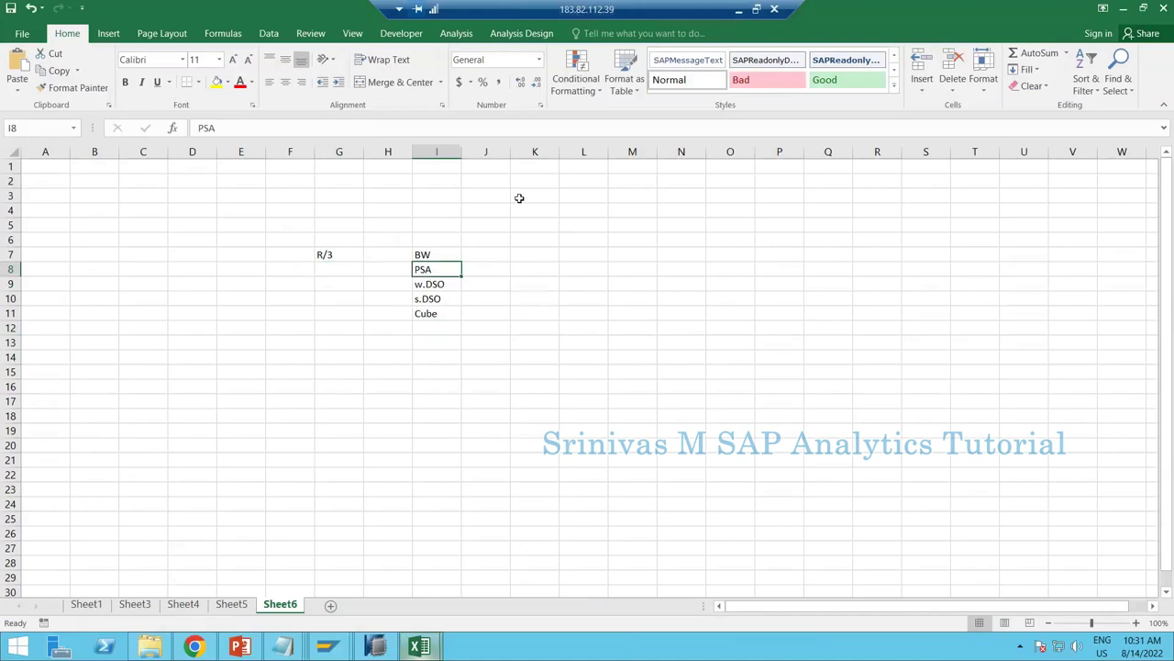
drag(521, 196, 535, 379)
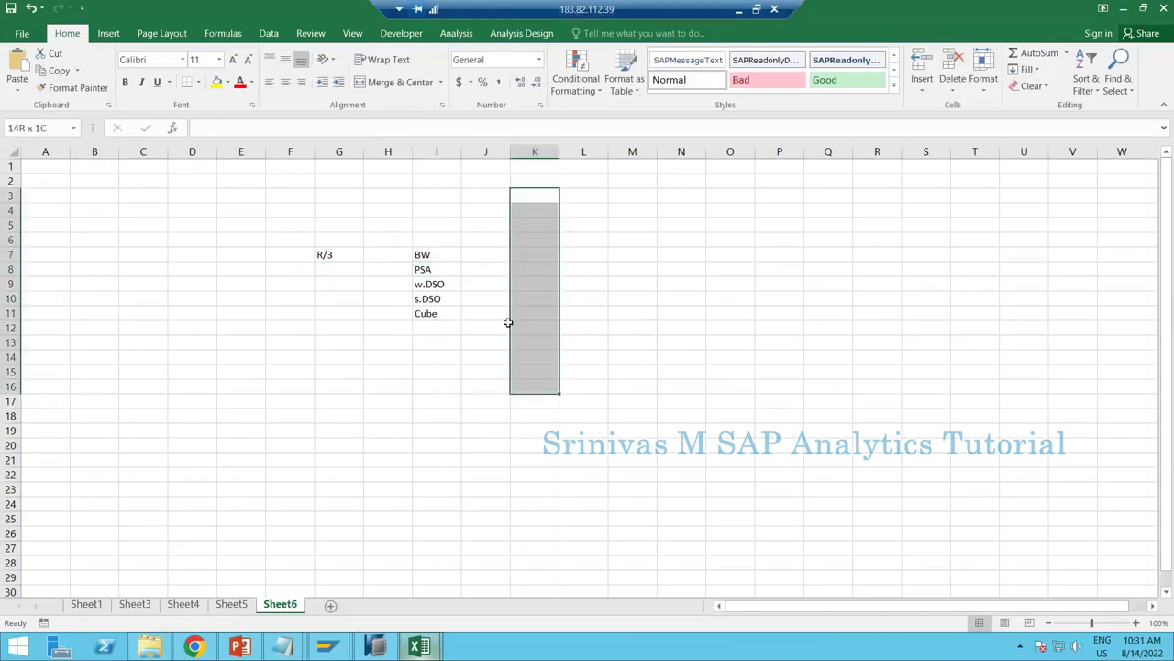
click(424, 254)
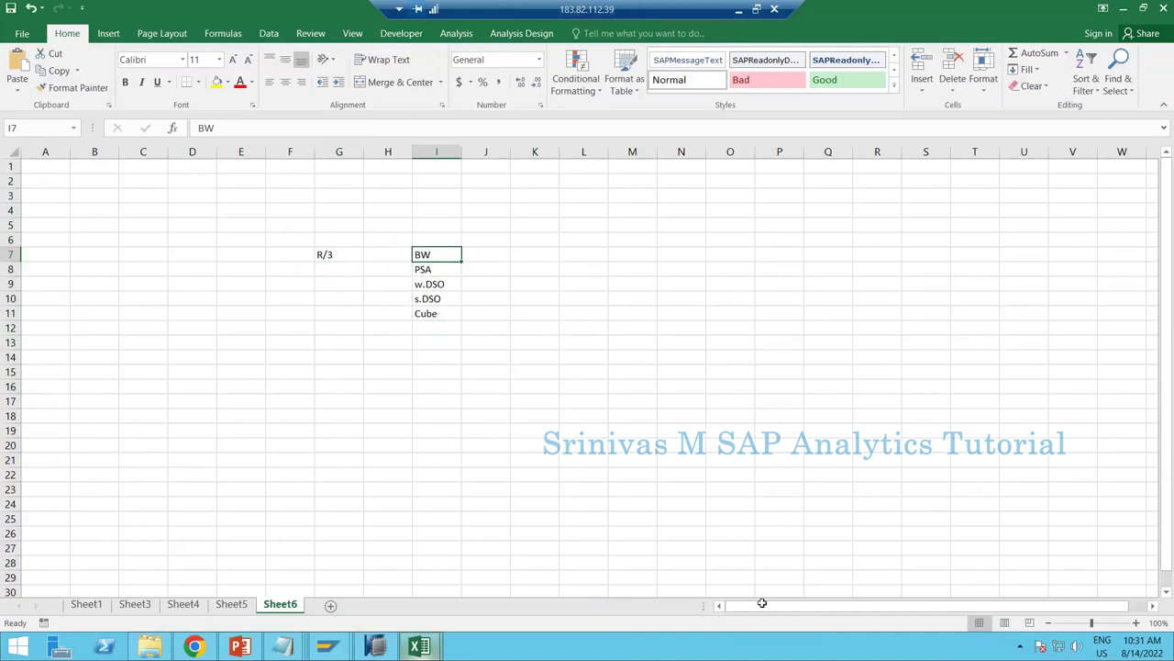
mouse_move(1140, 654)
click(987, 575)
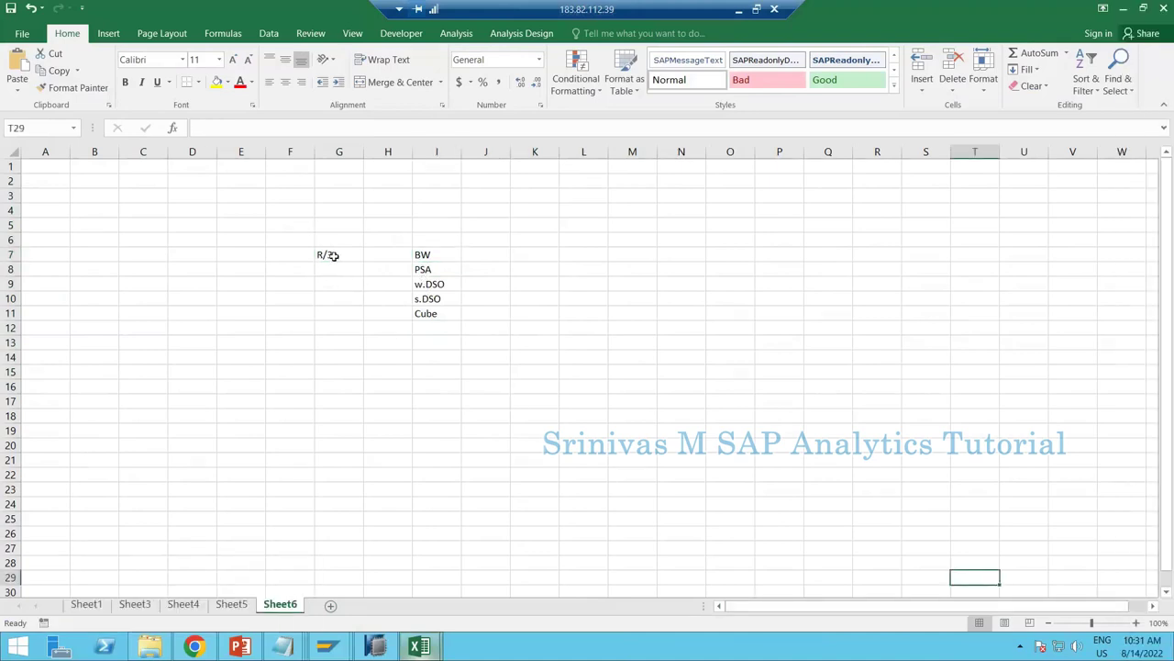
click(428, 261)
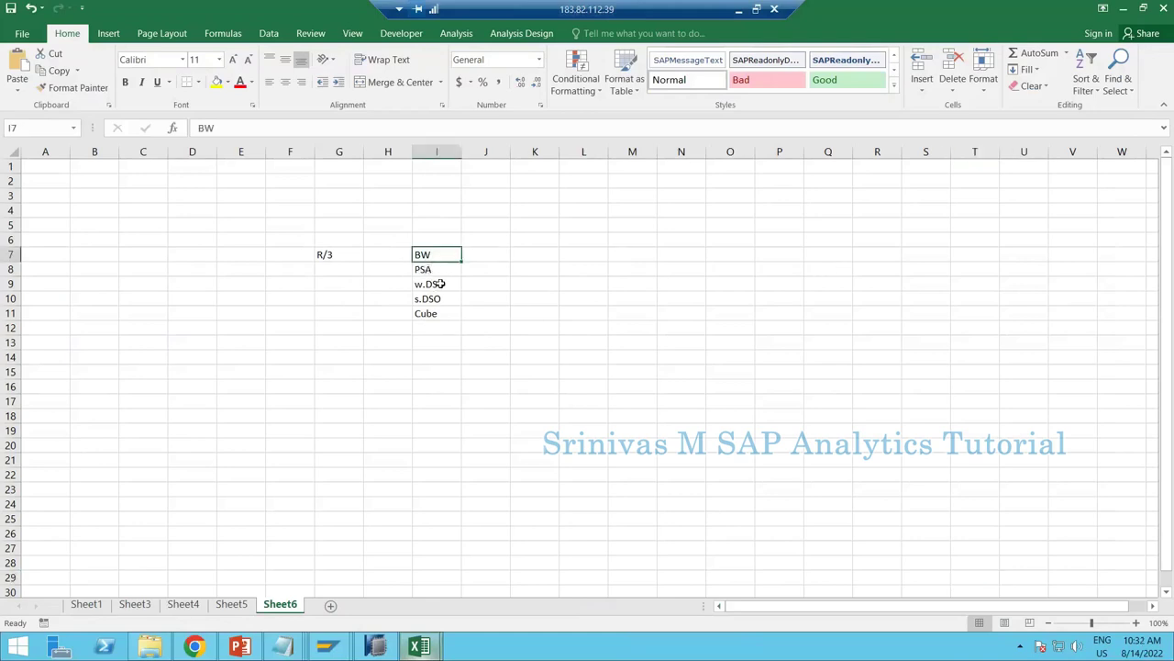
click(341, 269)
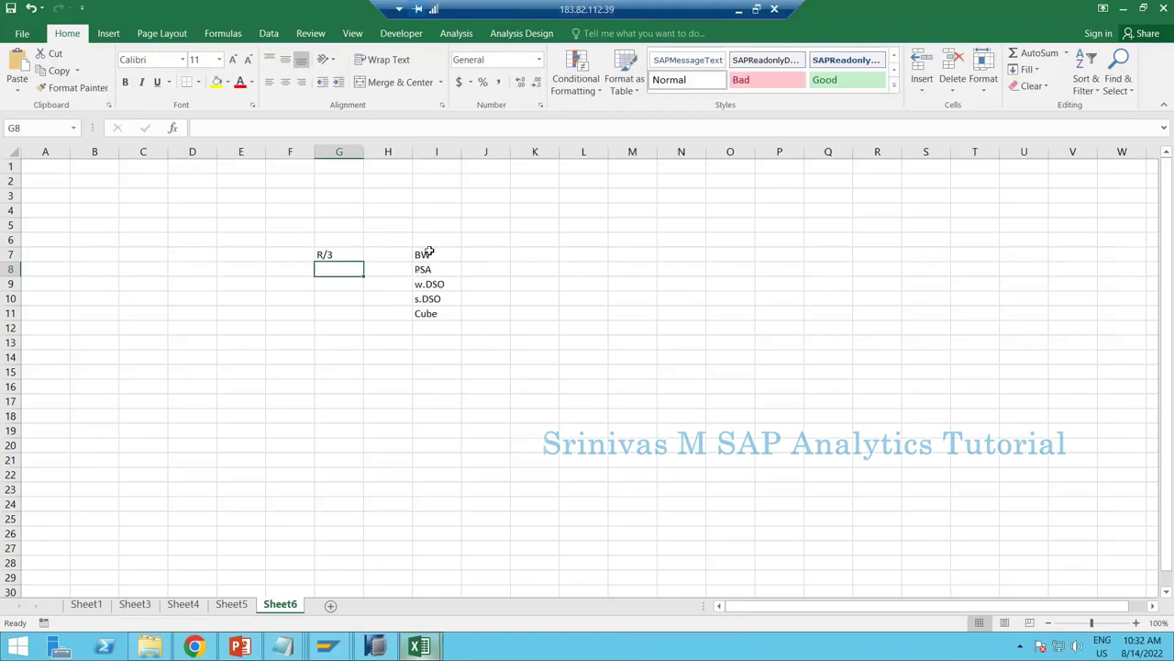
- Enter the BW on HANA heading in J7 and s.aDSO in J8 and J9
click(479, 251)
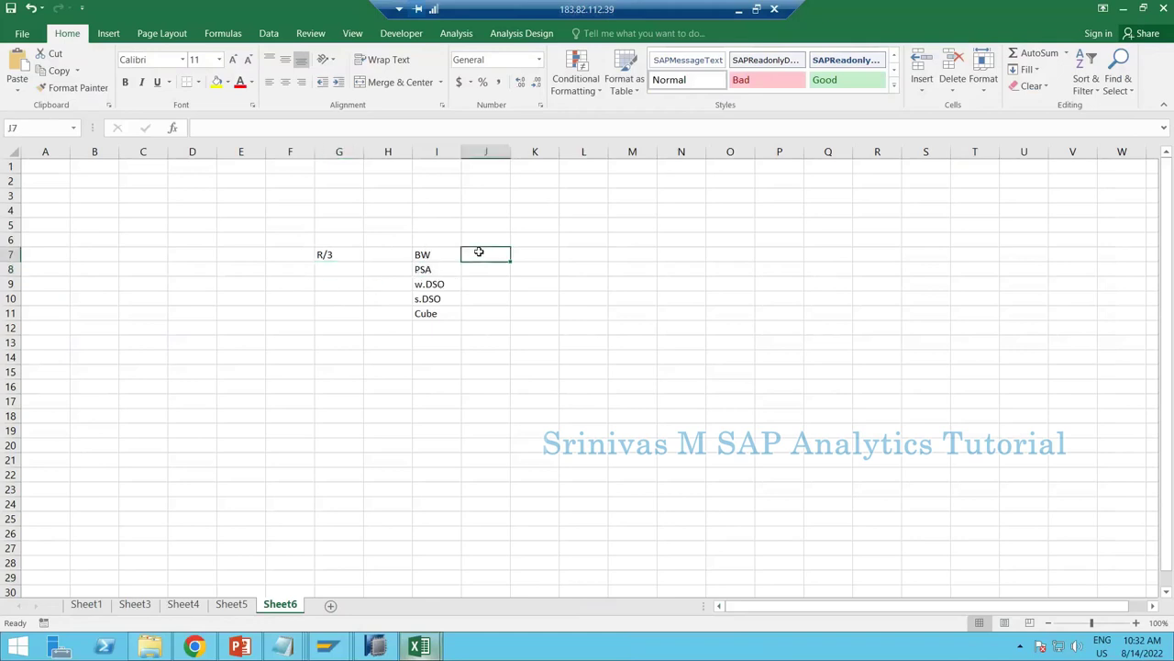
text(BW)
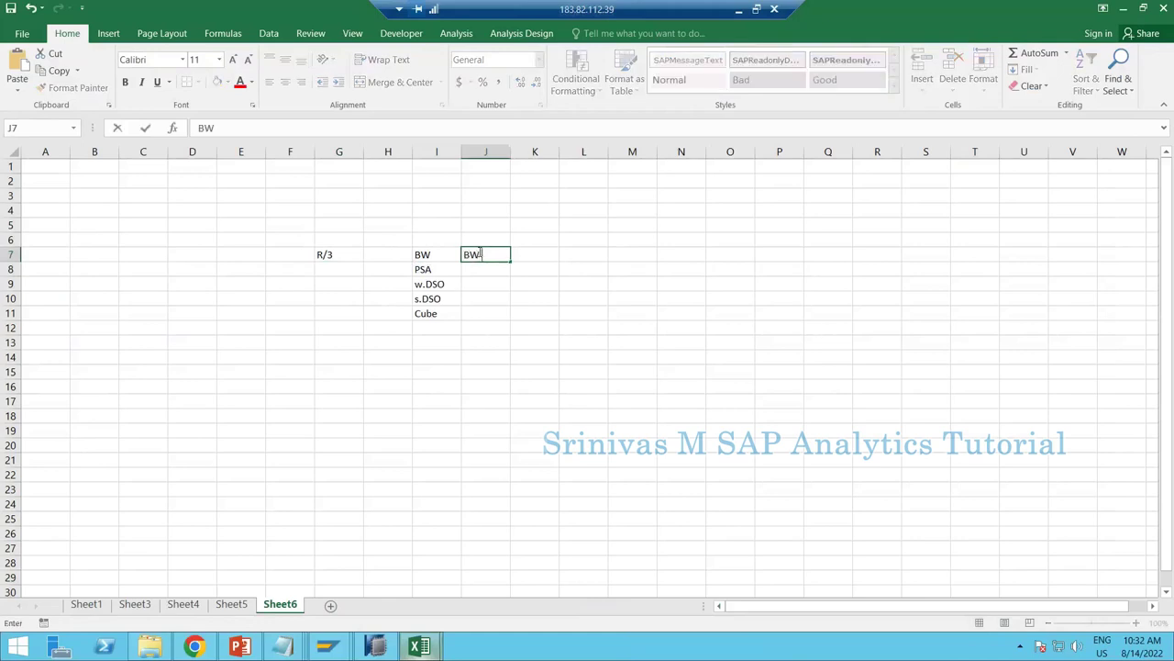
text( on HANA)
key(Return)
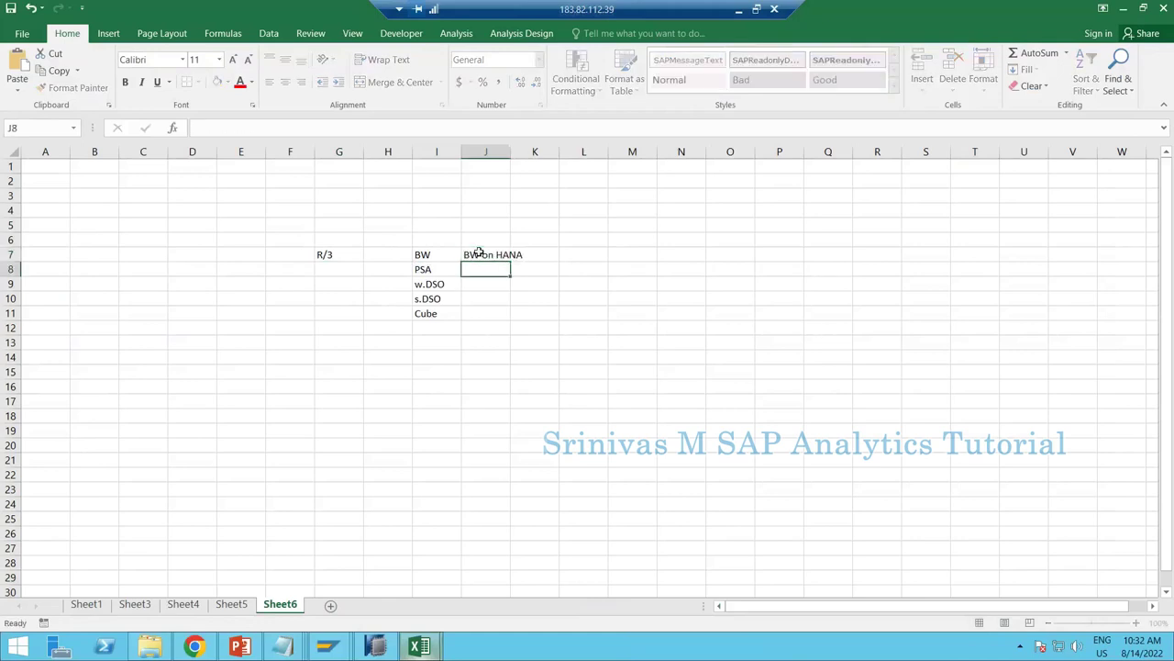
text(OD)
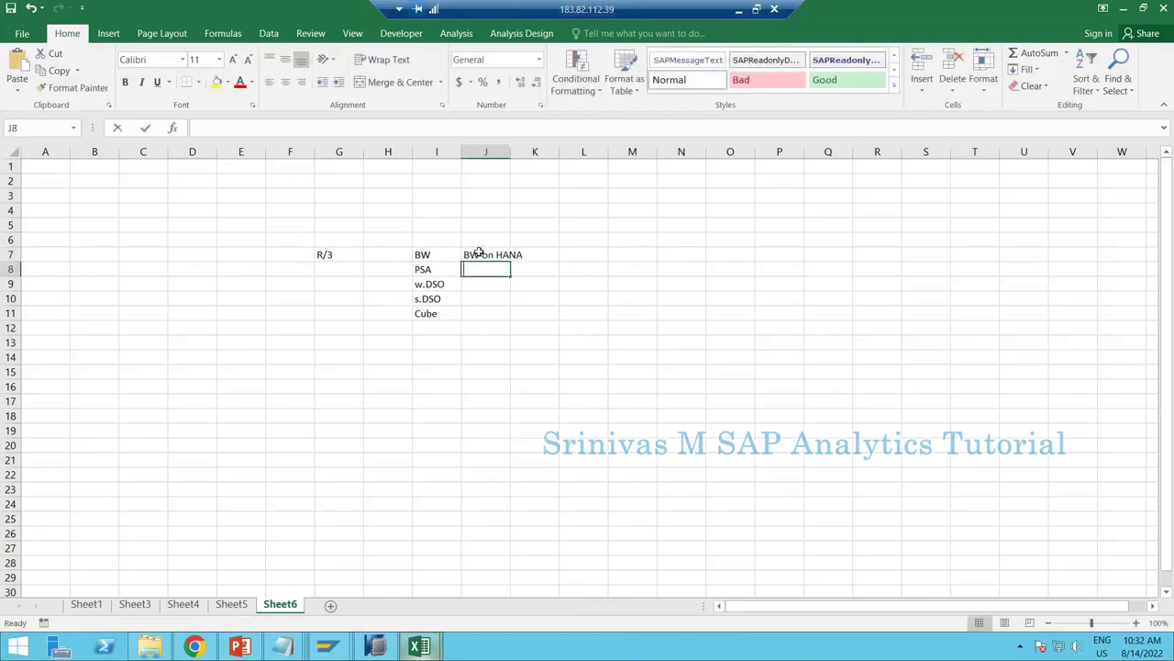
key(BackSpace)
key(BackSpace)
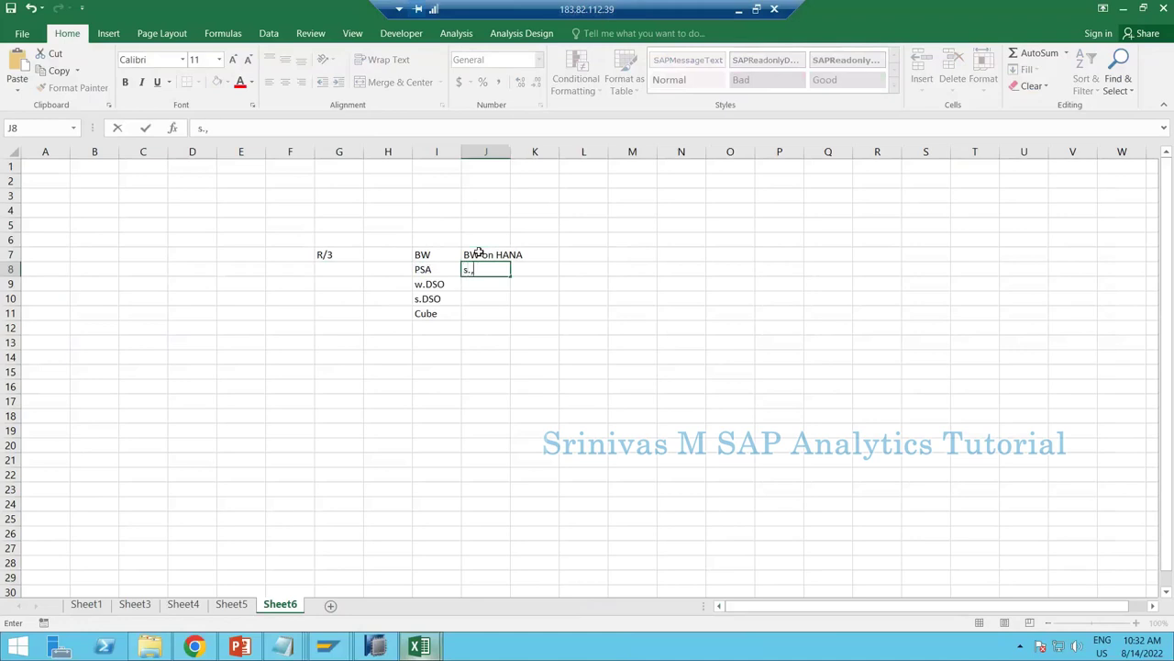
text(s.aDSO)
key(Return)
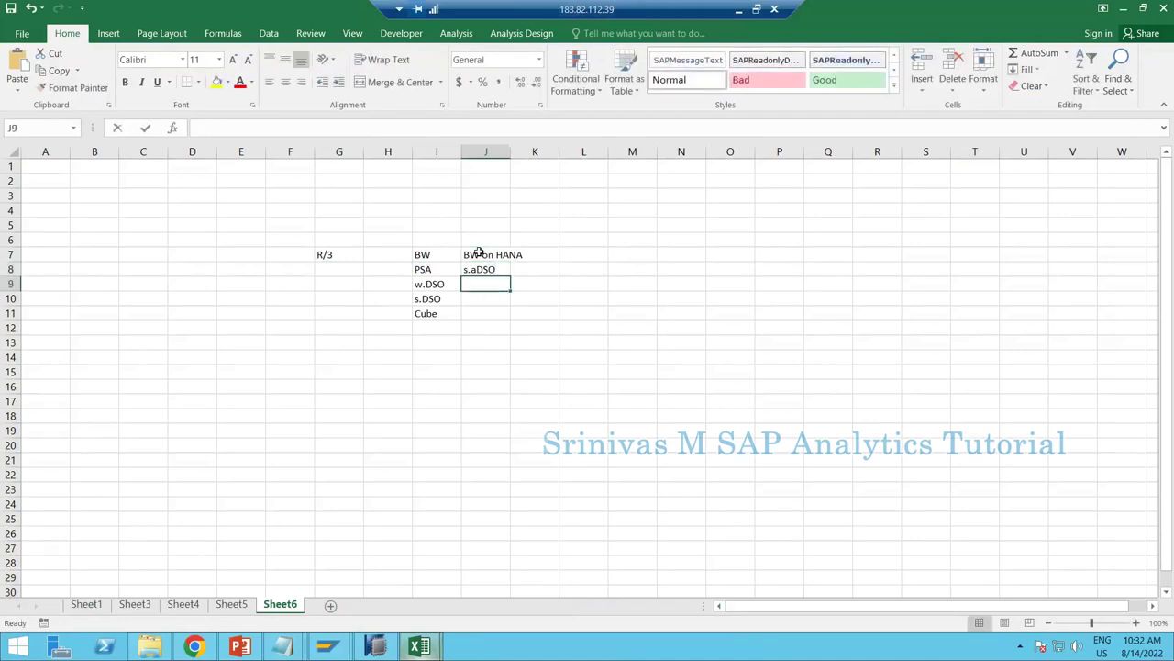
text(s.aDSO)
key(Return)
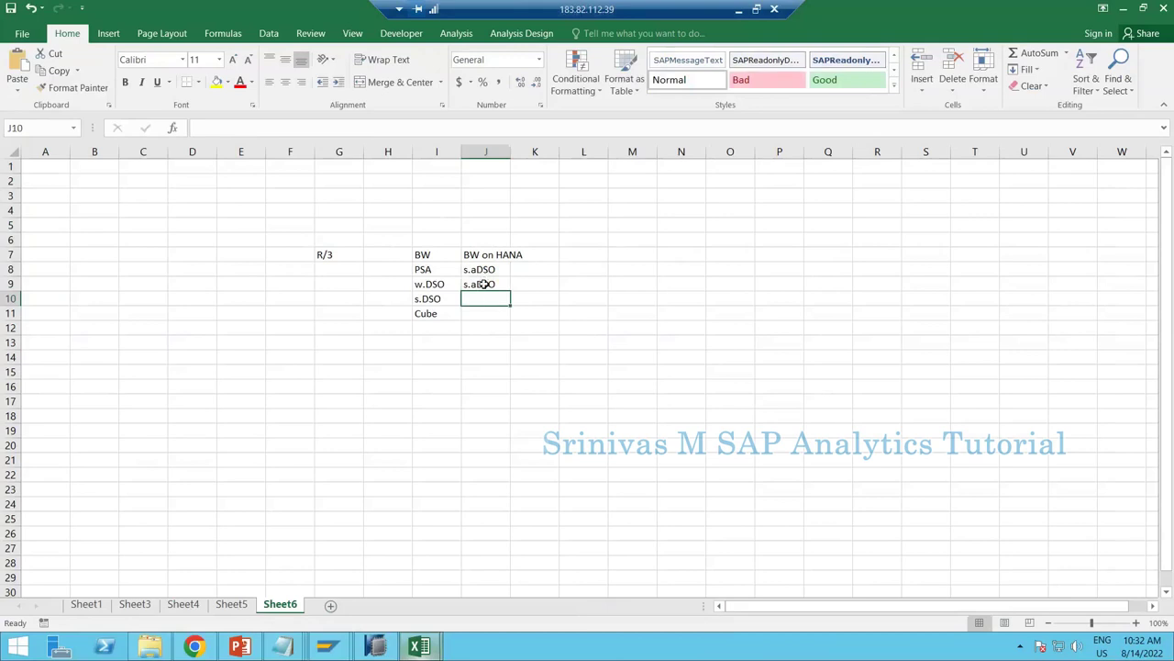
- Review the s.aDSO entries in column J alongside the R/3 column
click(483, 284)
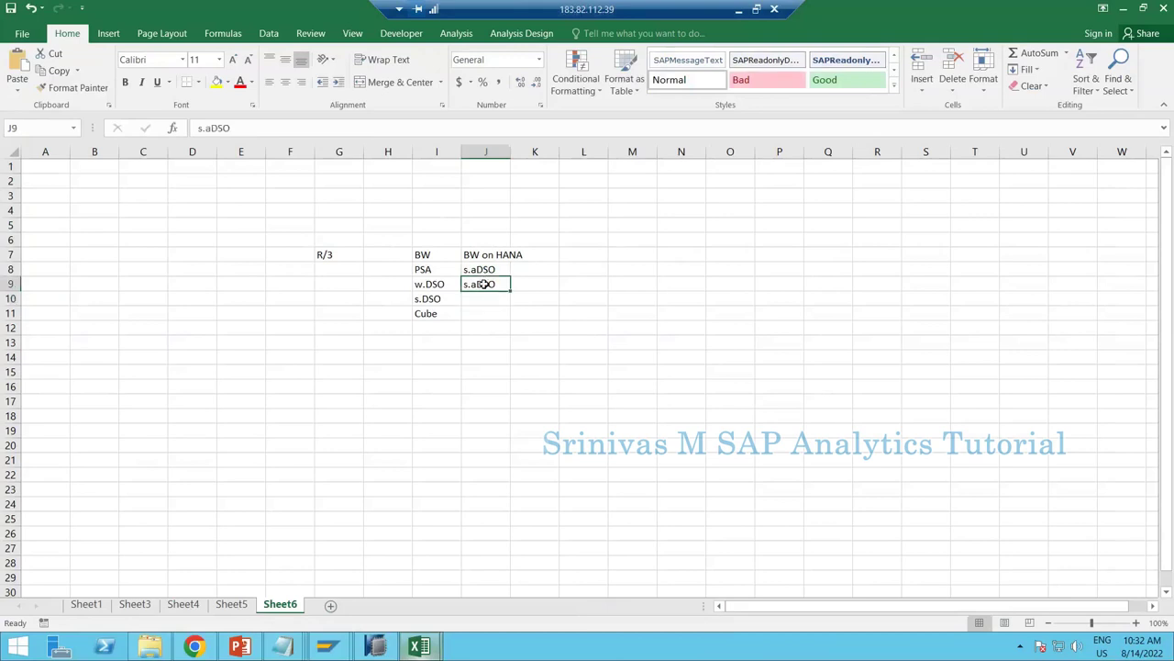
click(353, 269)
click(483, 271)
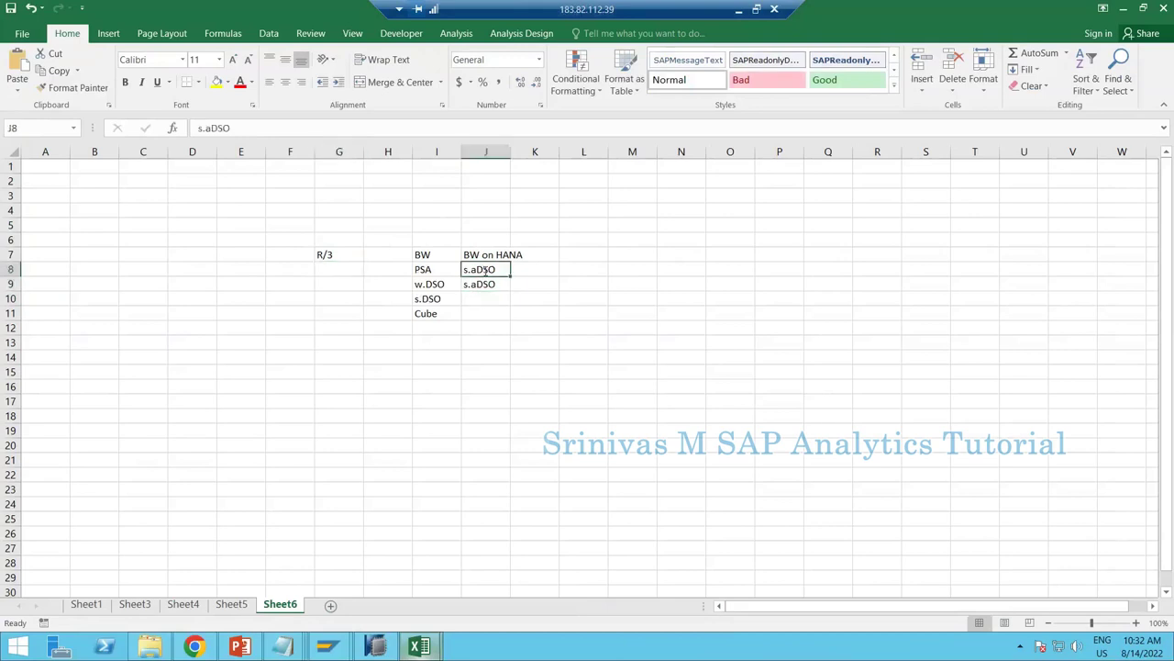
click(484, 297)
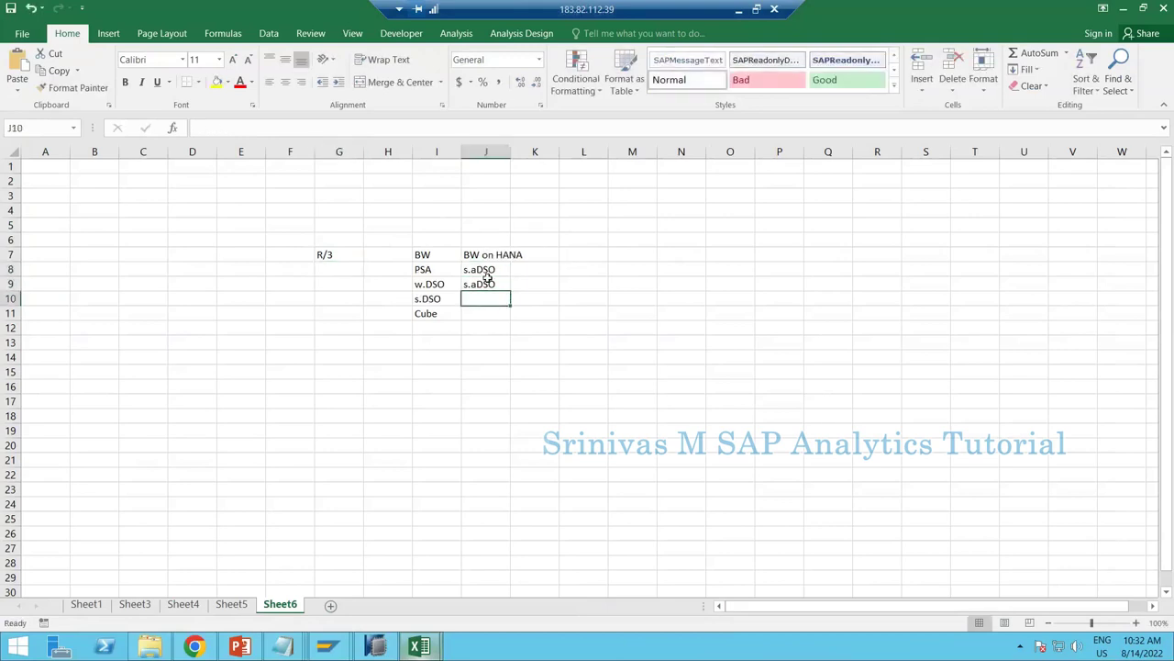
click(486, 266)
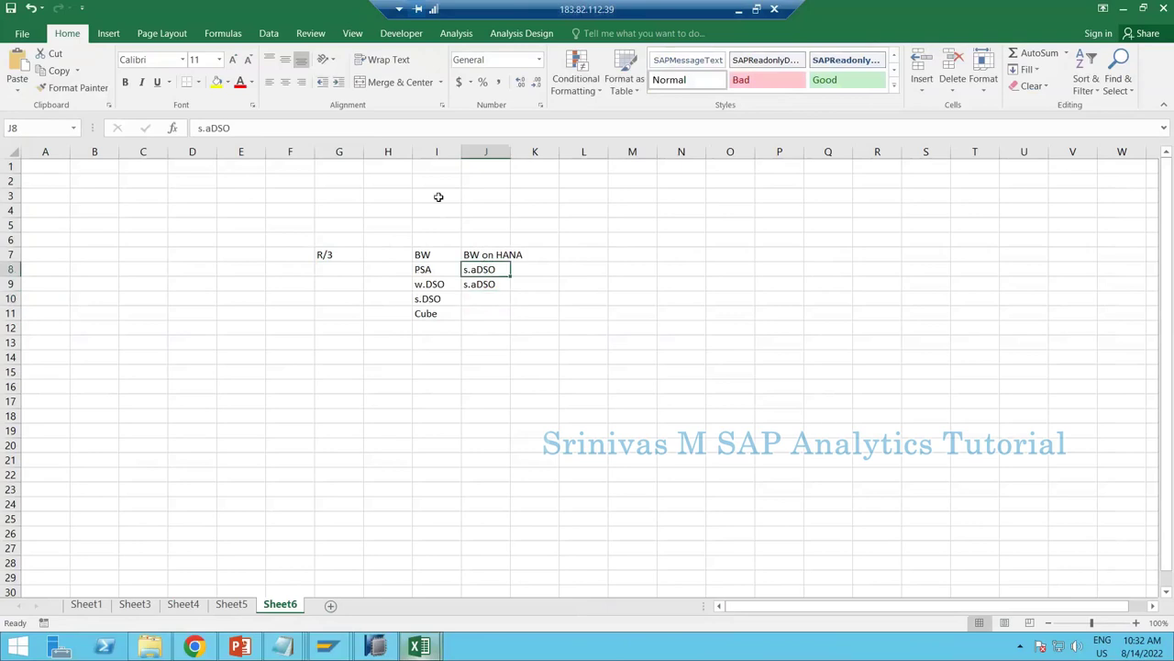
- Add the Master Data label in M5, autofit column M, and Transaction Data in M8
click(650, 226)
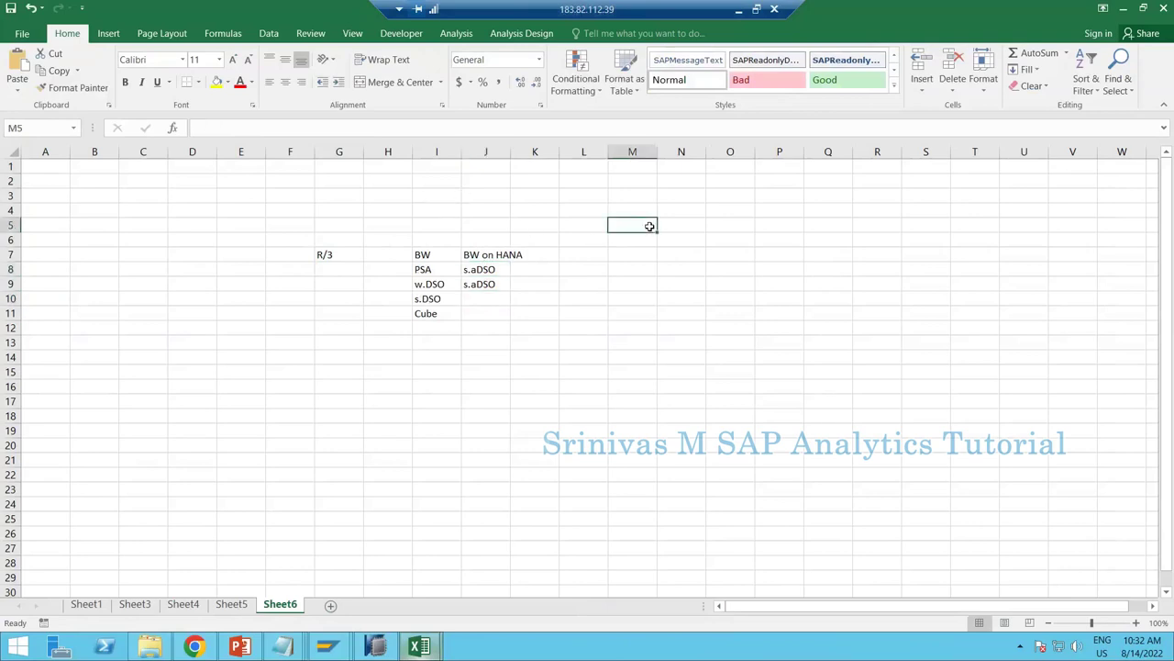
text(Mas)
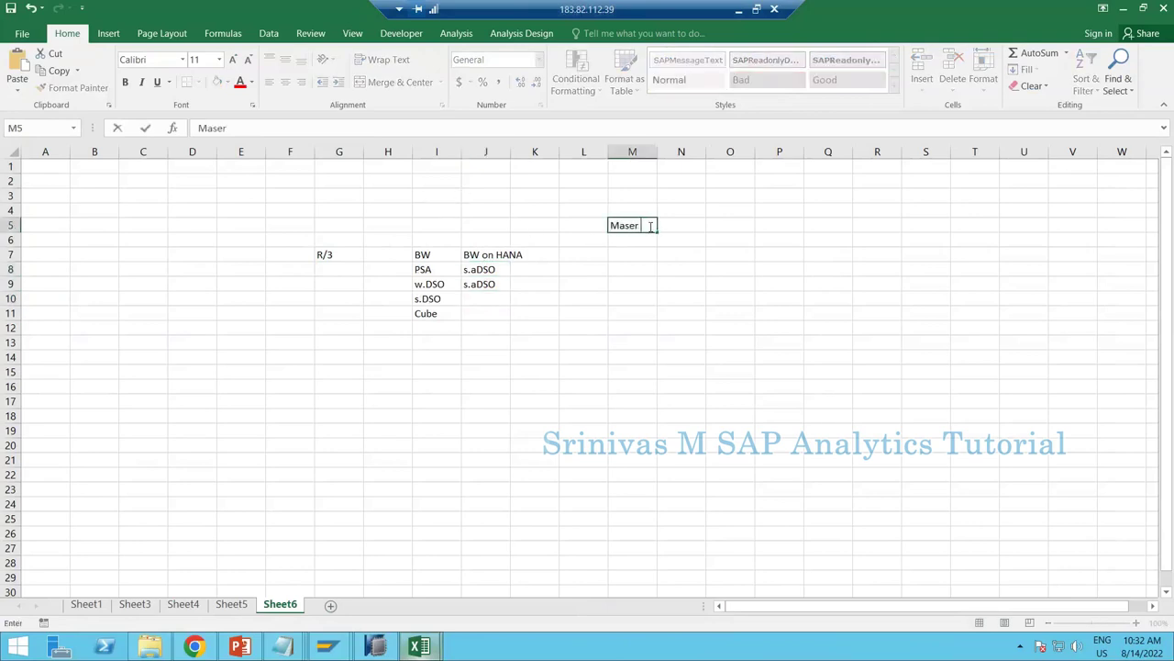
text(te)
text(ster Data)
key(Return)
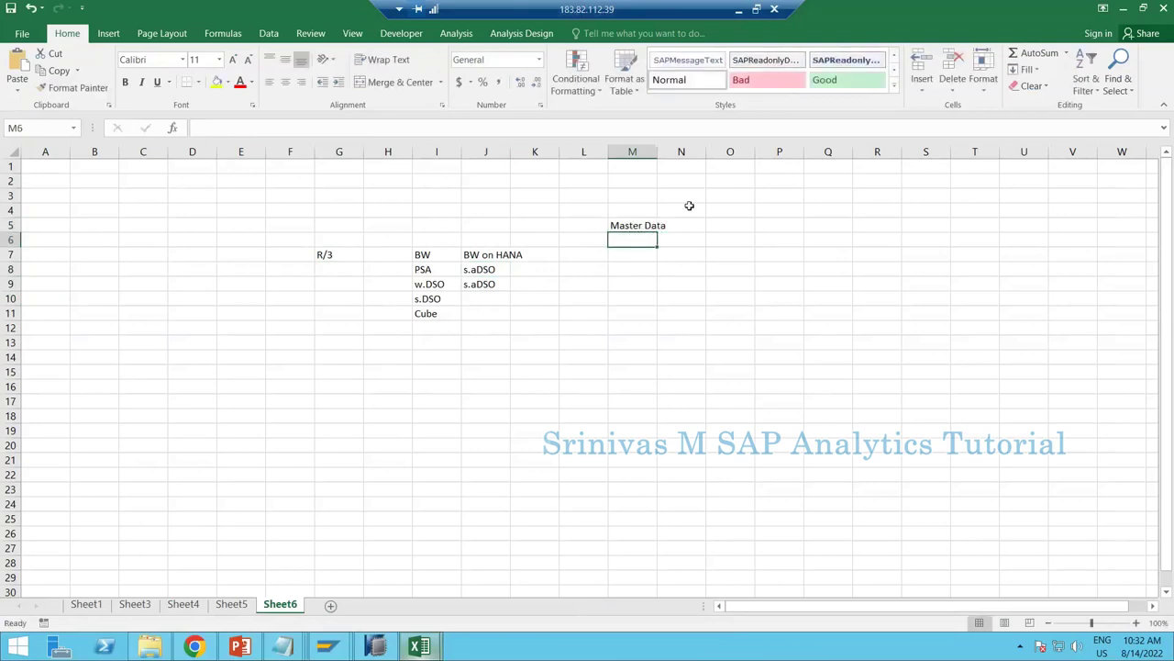
double_click(658, 151)
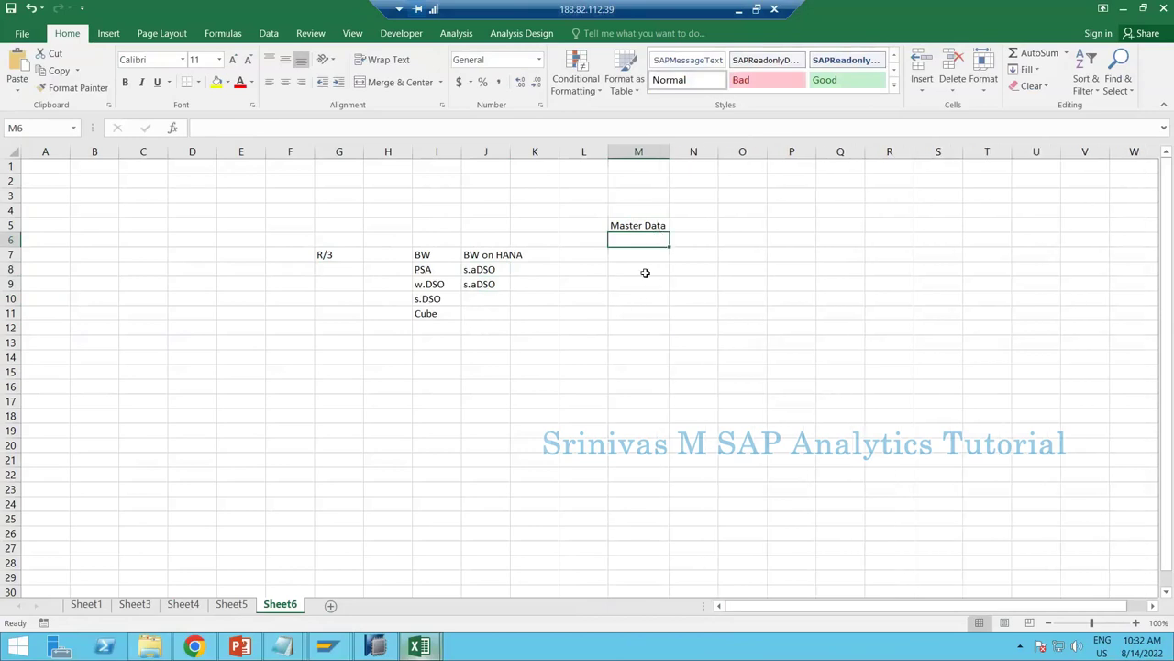
click(645, 273)
text(Tra)
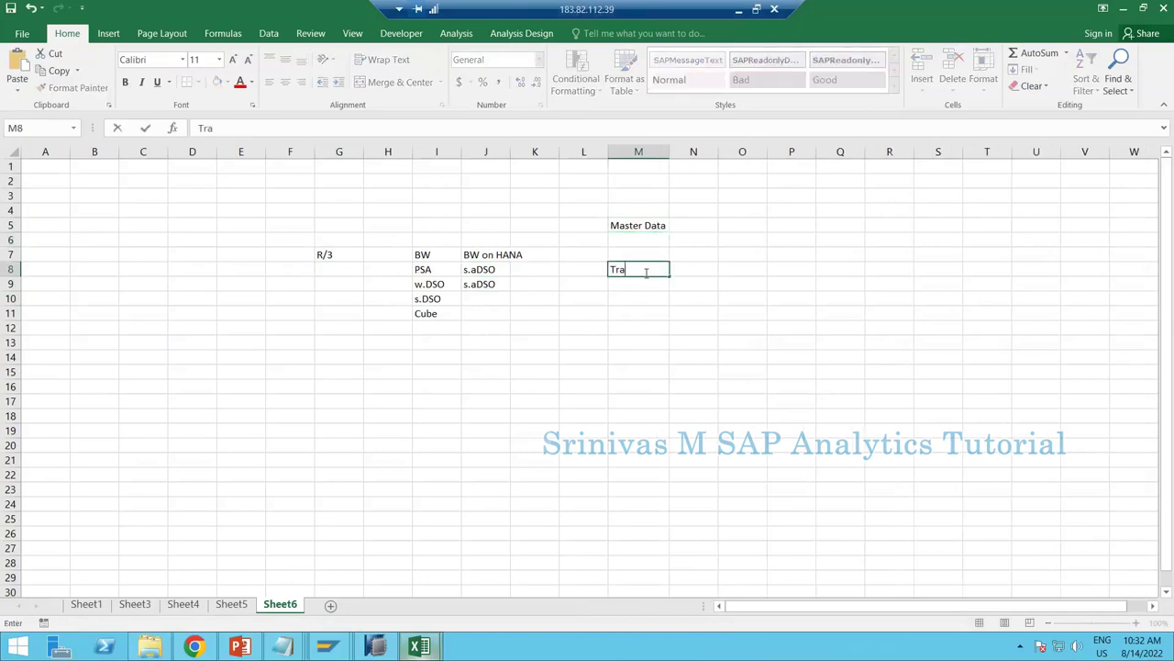
text(nsaction Data)
key(Return)
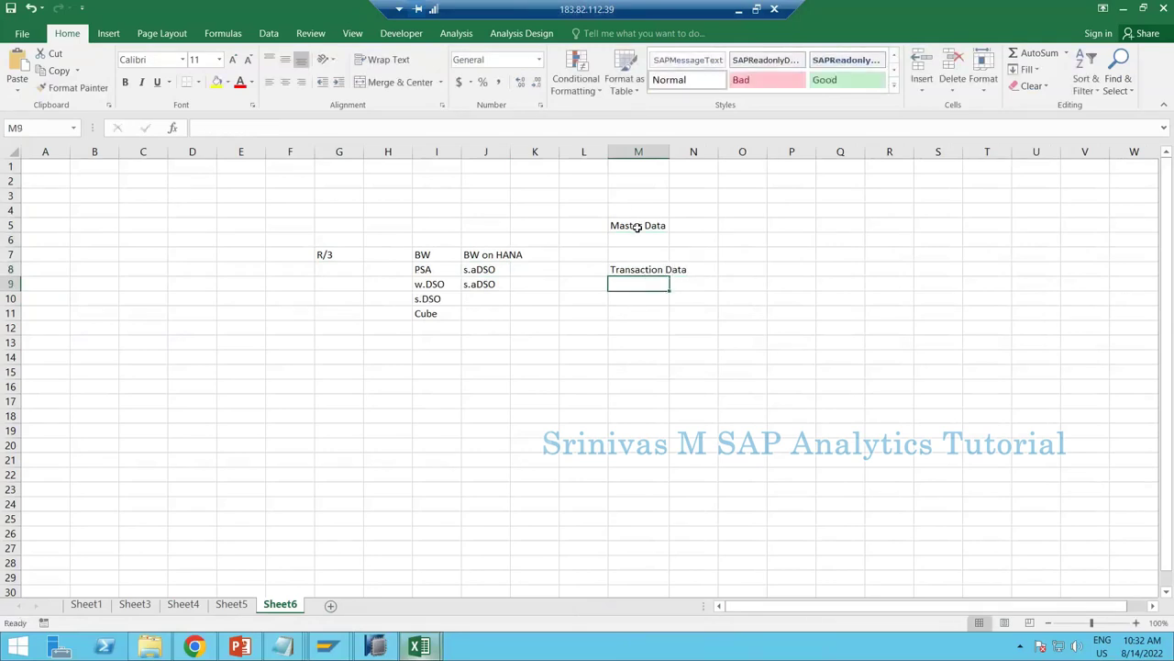
click(633, 227)
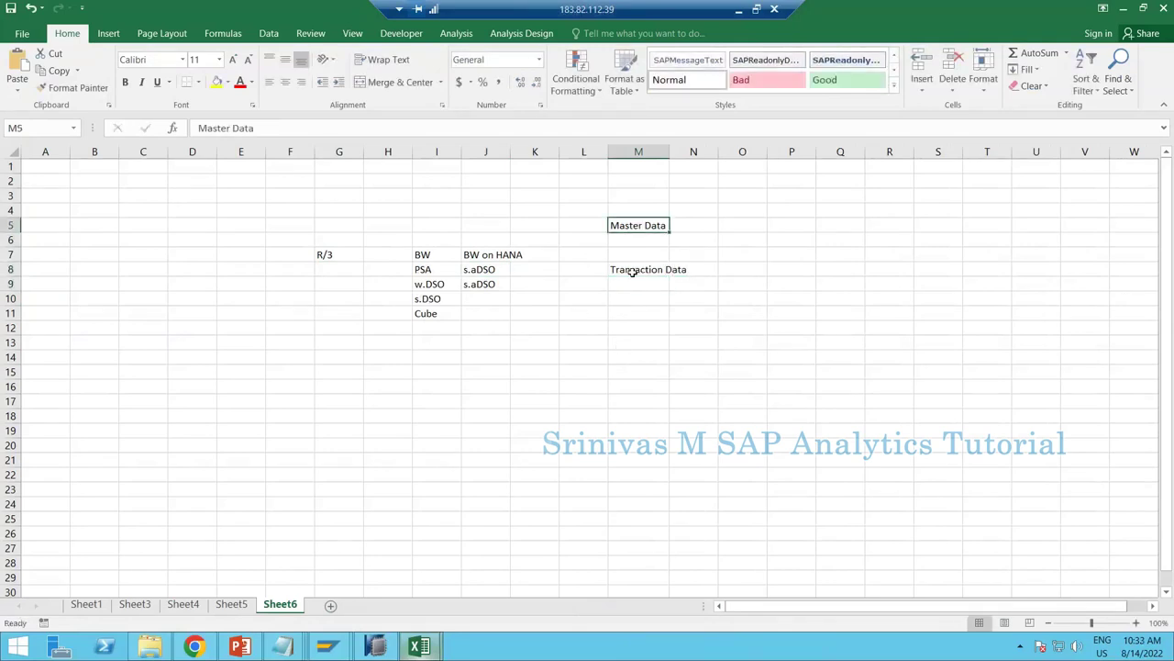
click(632, 270)
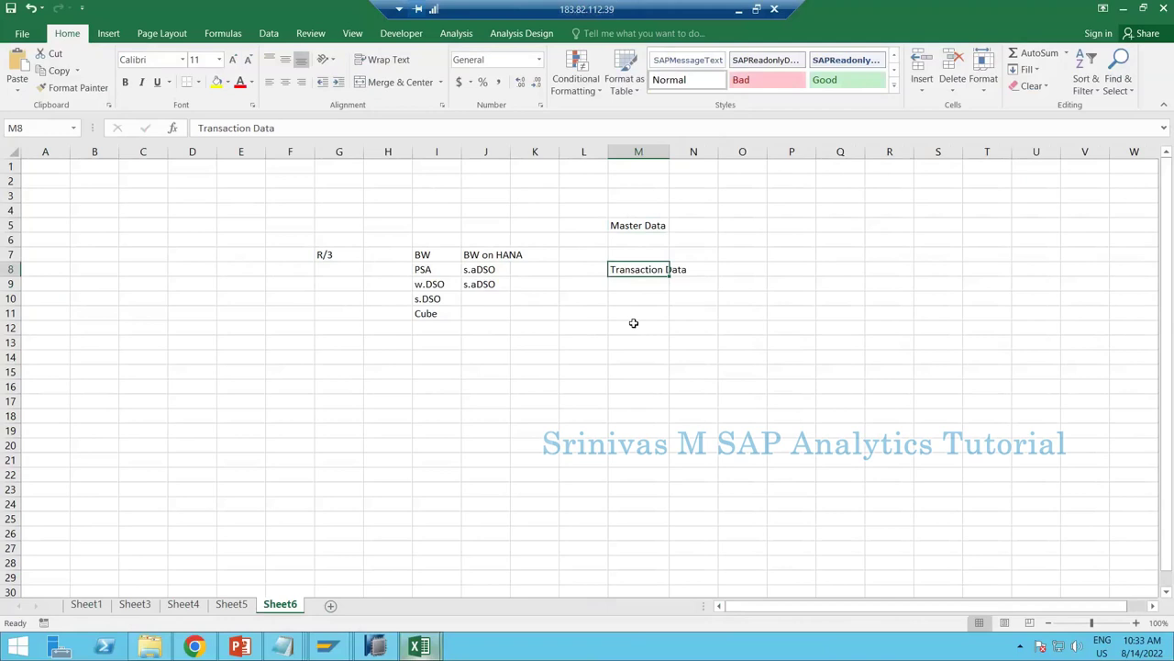
- Enter 0material in N5 and 0plant in N6 as master data examples
click(699, 224)
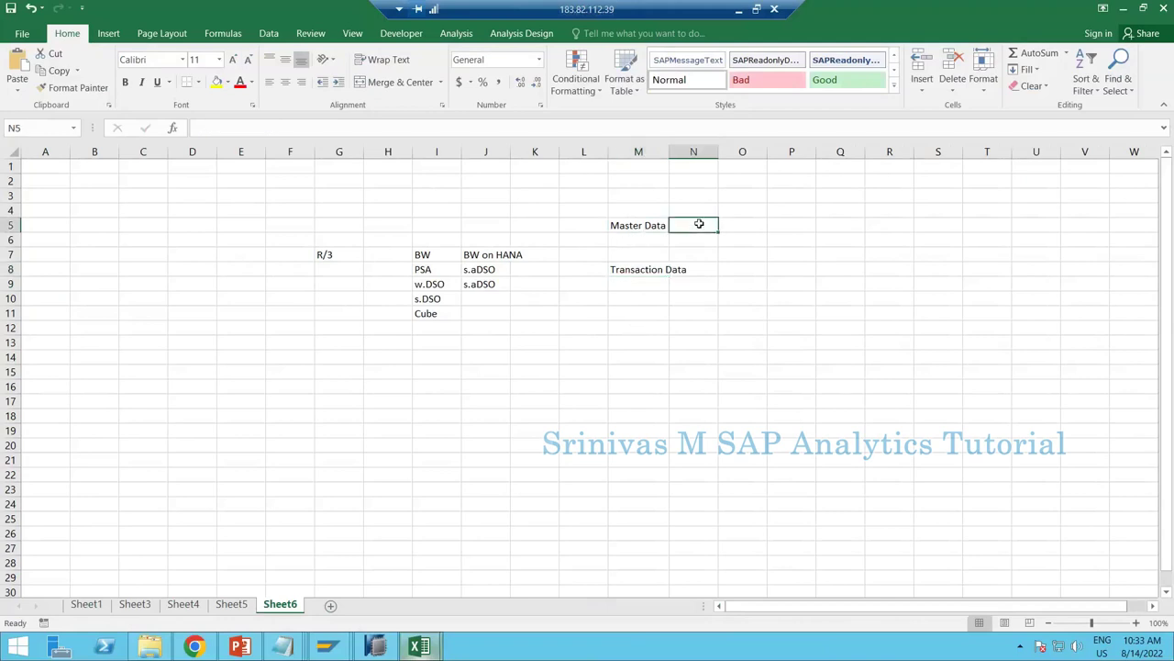
text(0material)
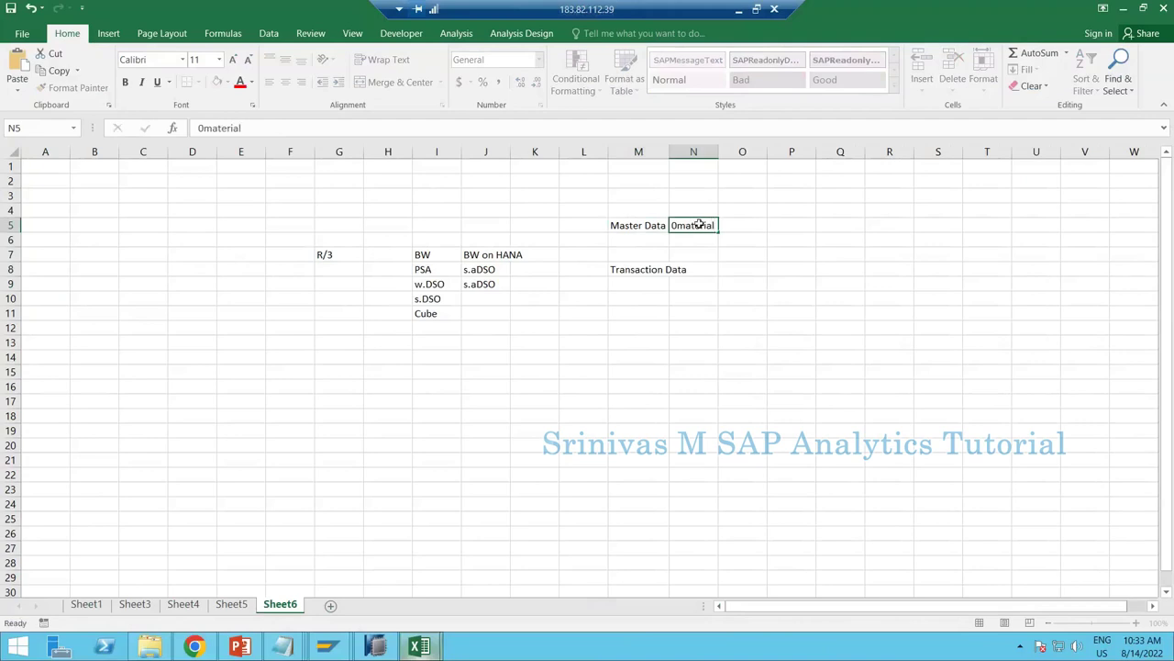
key(Return)
text(0)
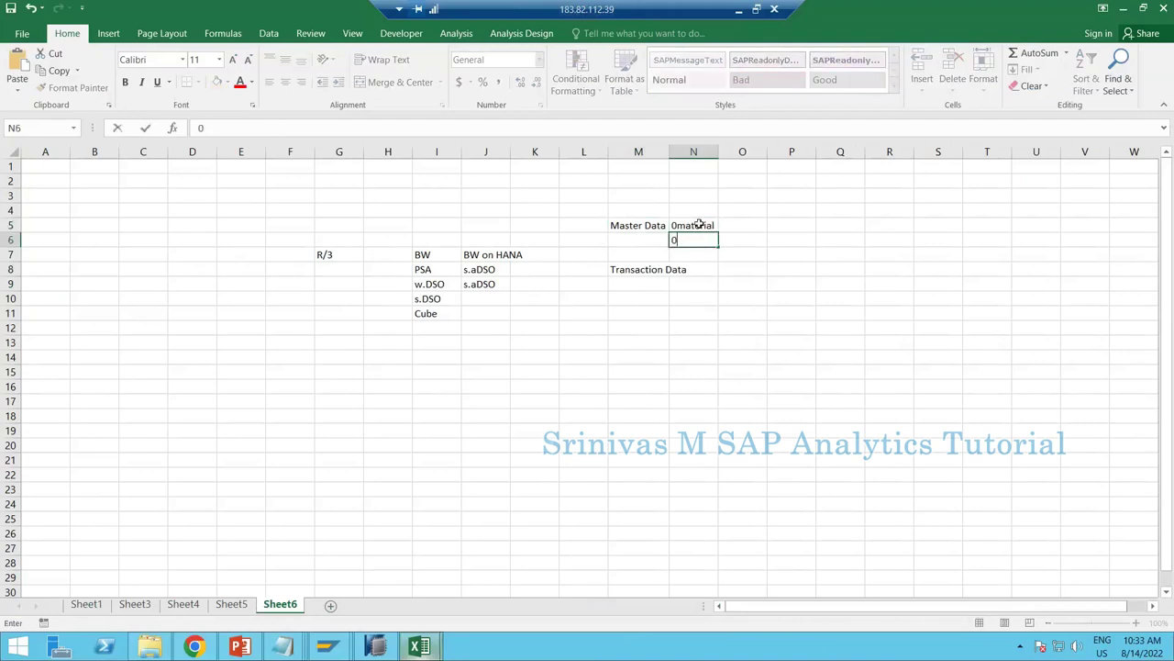
text(plant)
key(Return)
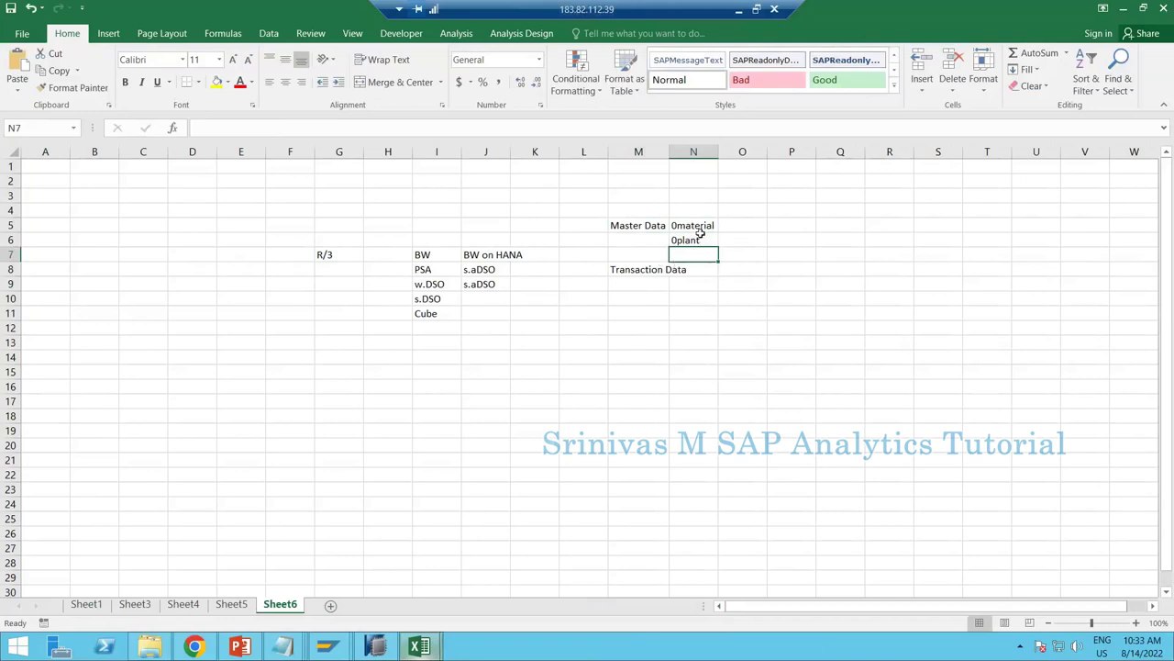
click(701, 229)
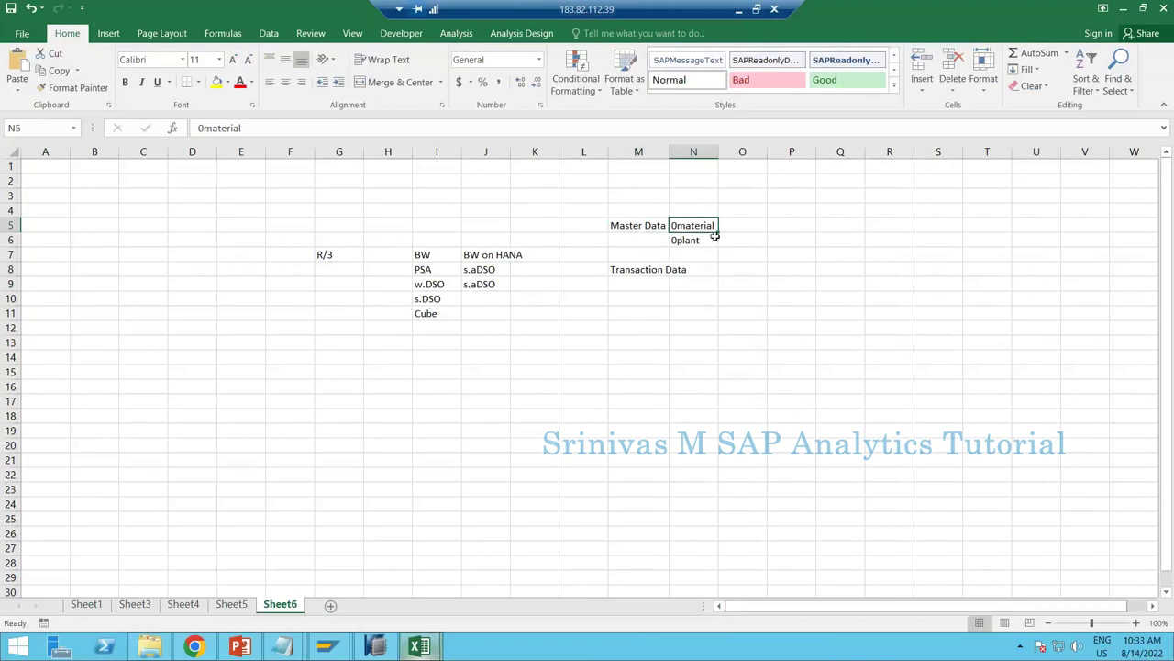
click(642, 281)
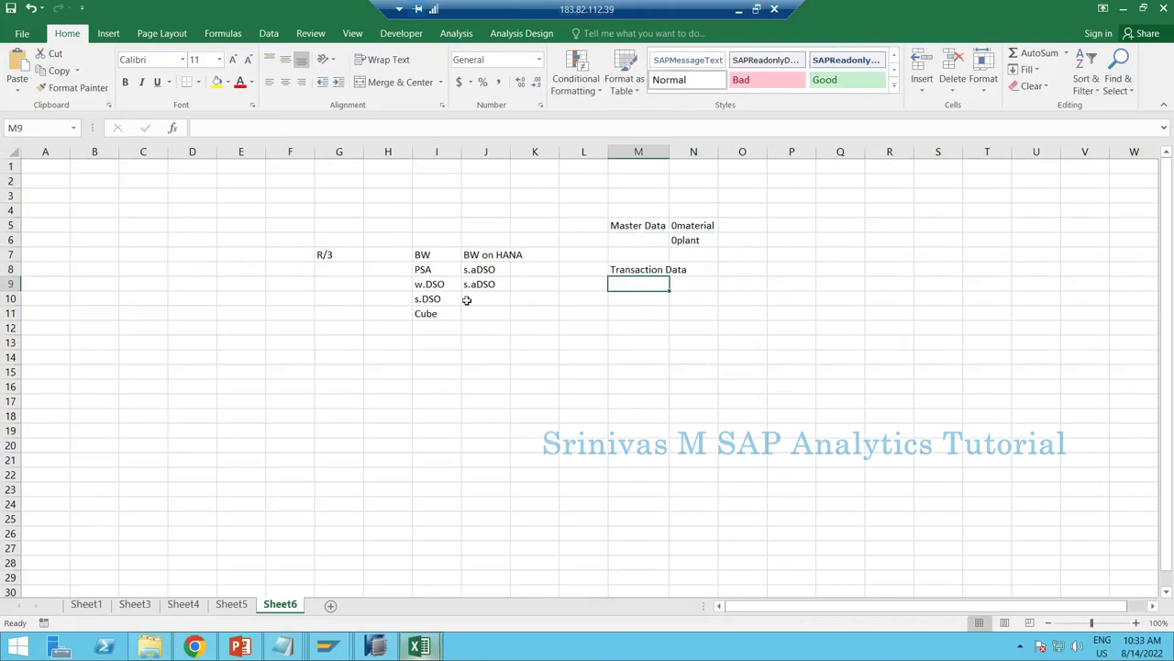
- Enter Sales, Delivery, Billing, Finance and Inventory in K10, K12, K14, K16, K18 and select them
click(534, 302)
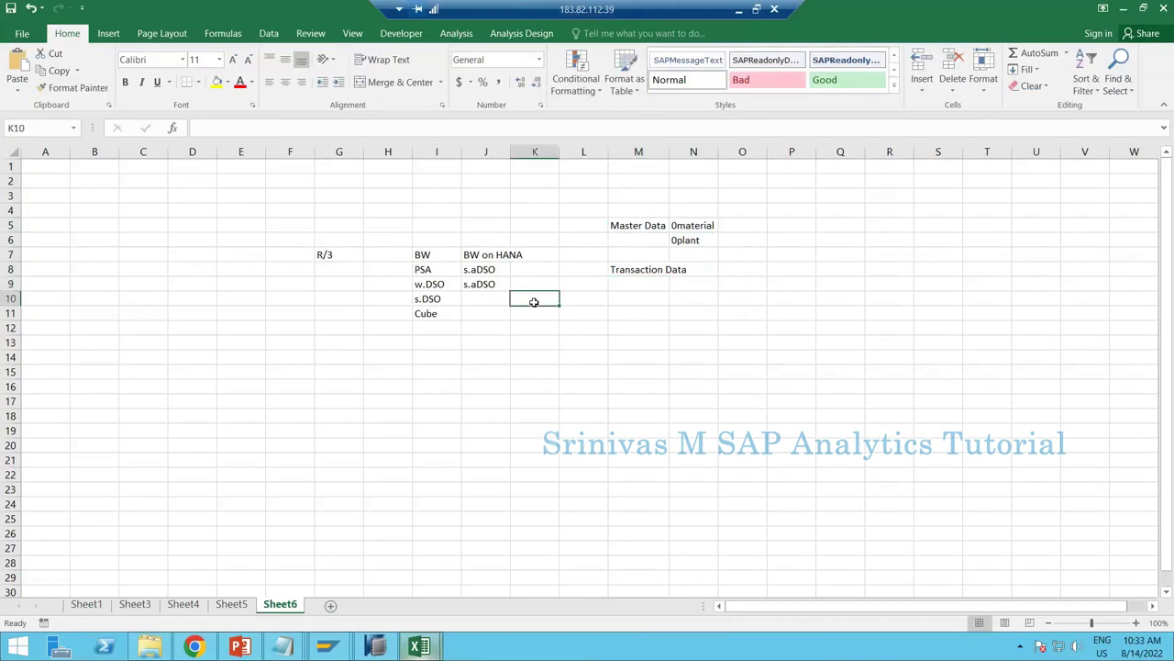
text(Sales)
key(Return)
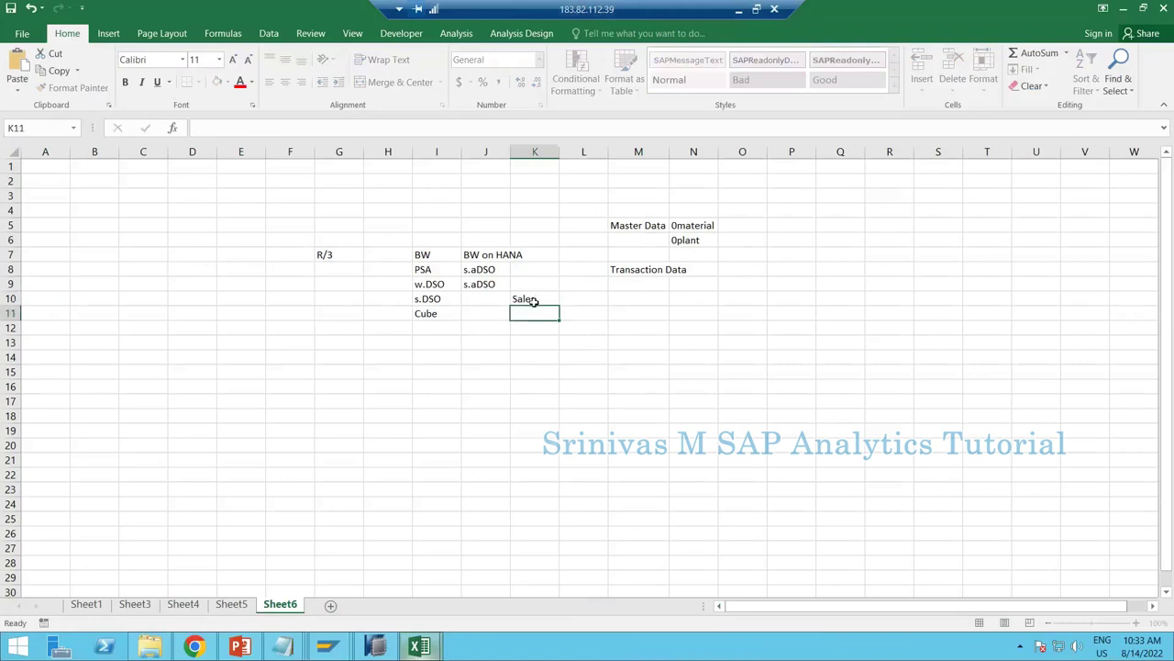
key(Return)
text(Delive)
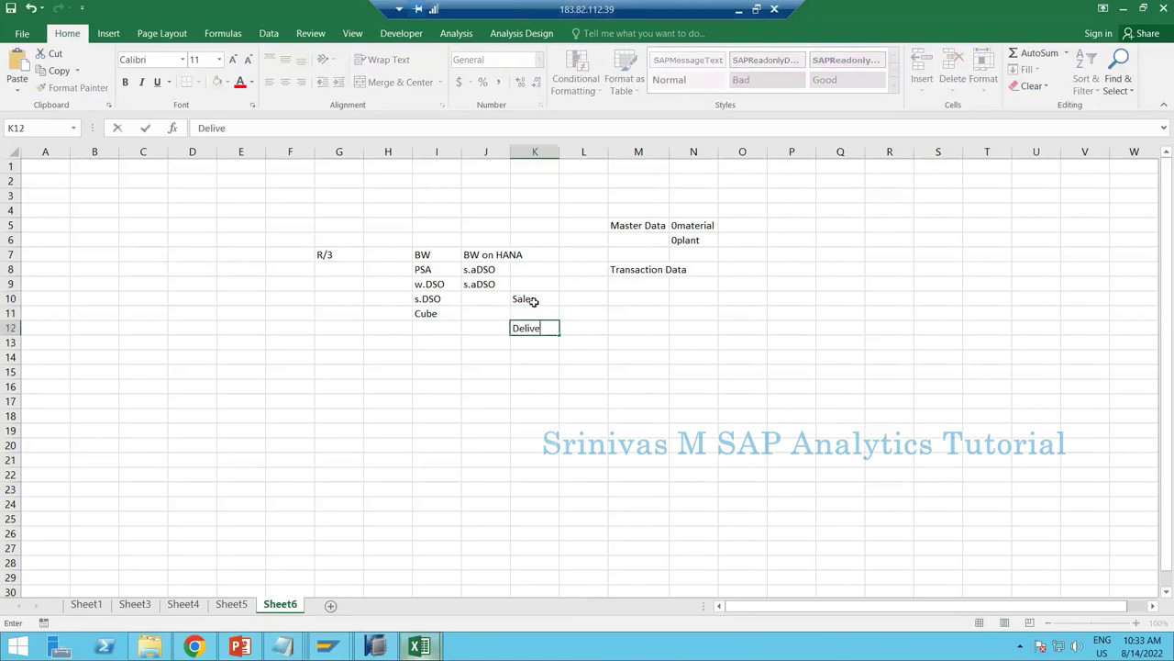
text(ry)
key(Return)
key(Return)
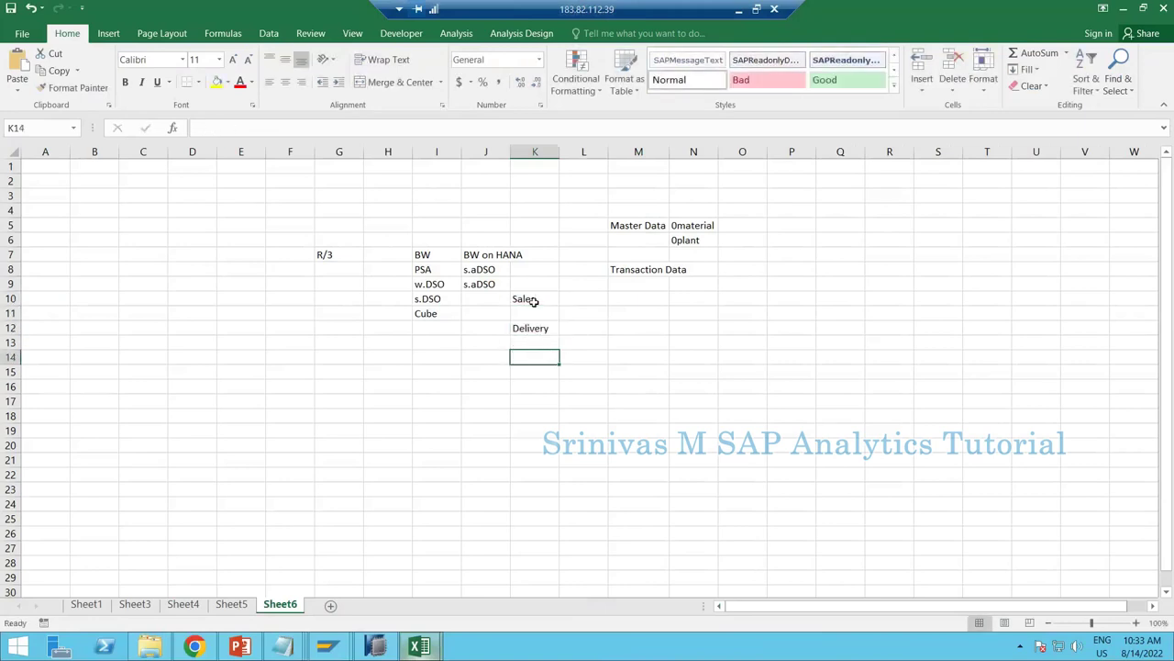
text(Billing)
key(Return)
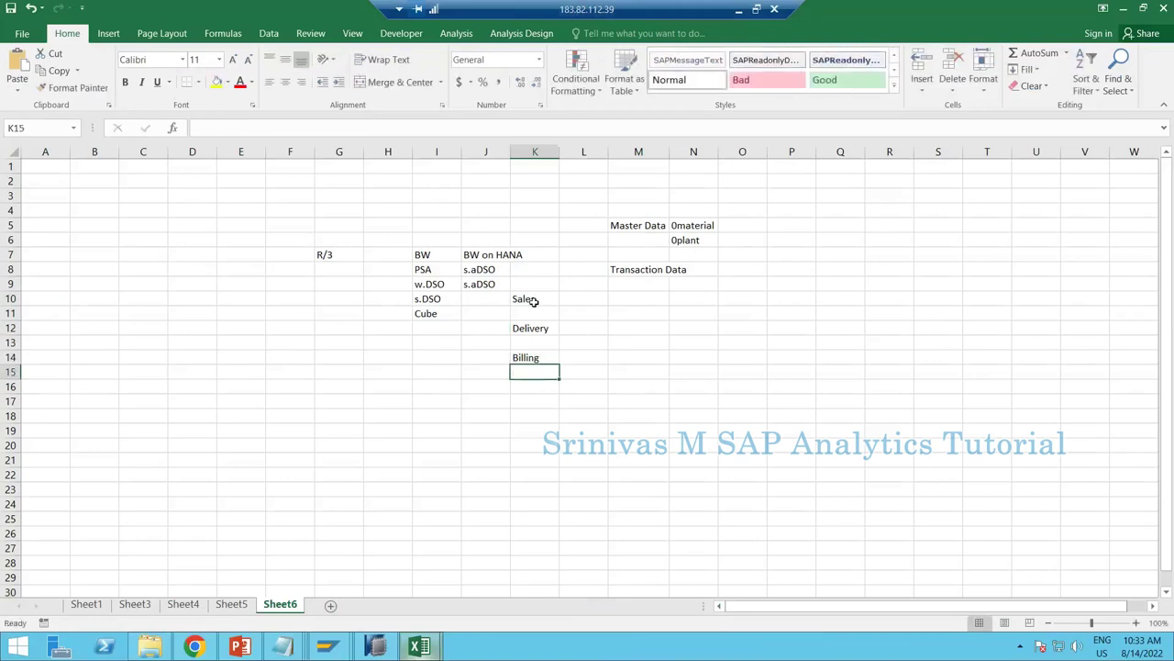
key(Return)
text(Finance)
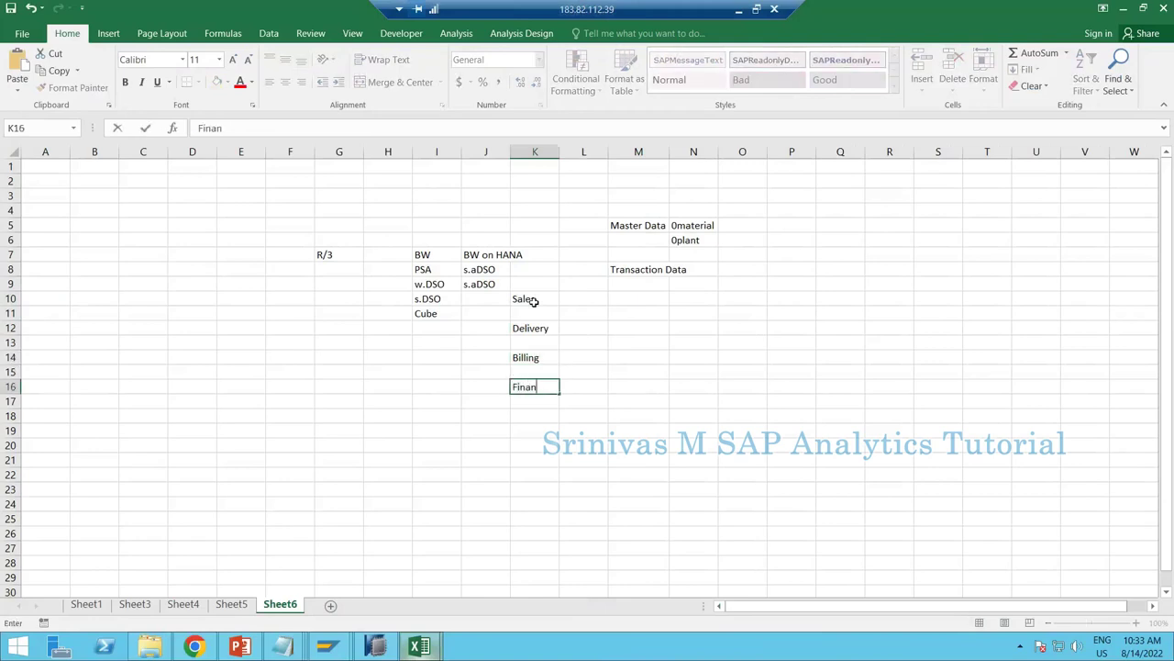
key(Return)
key(Return)
text(Inv)
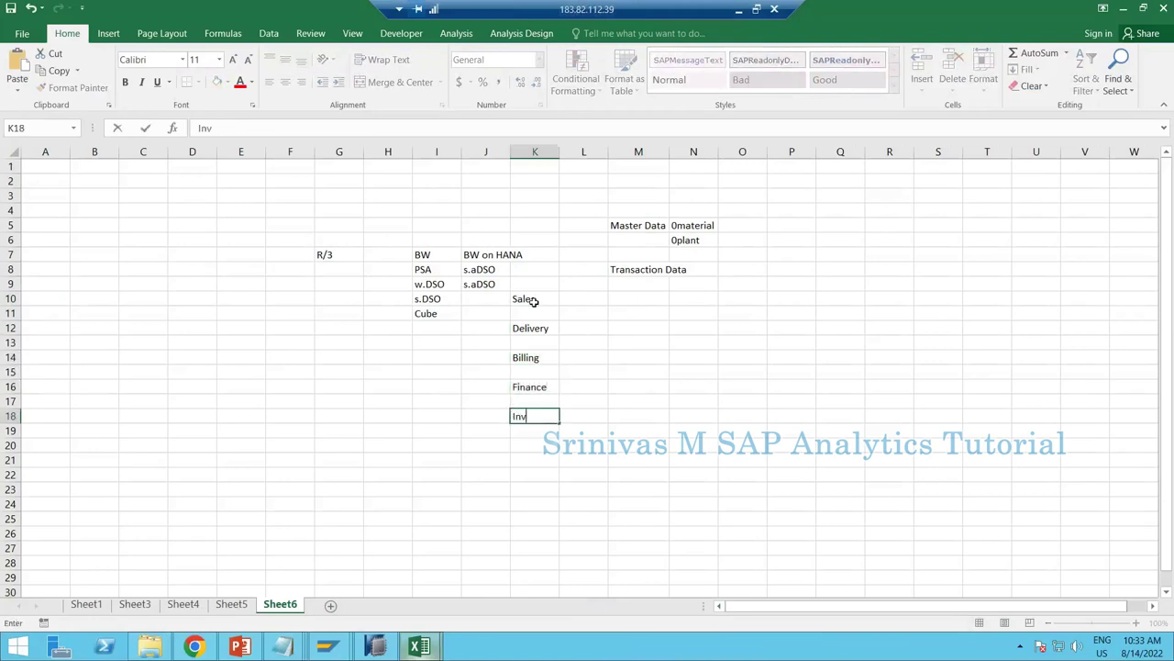
text(entory)
key(Return)
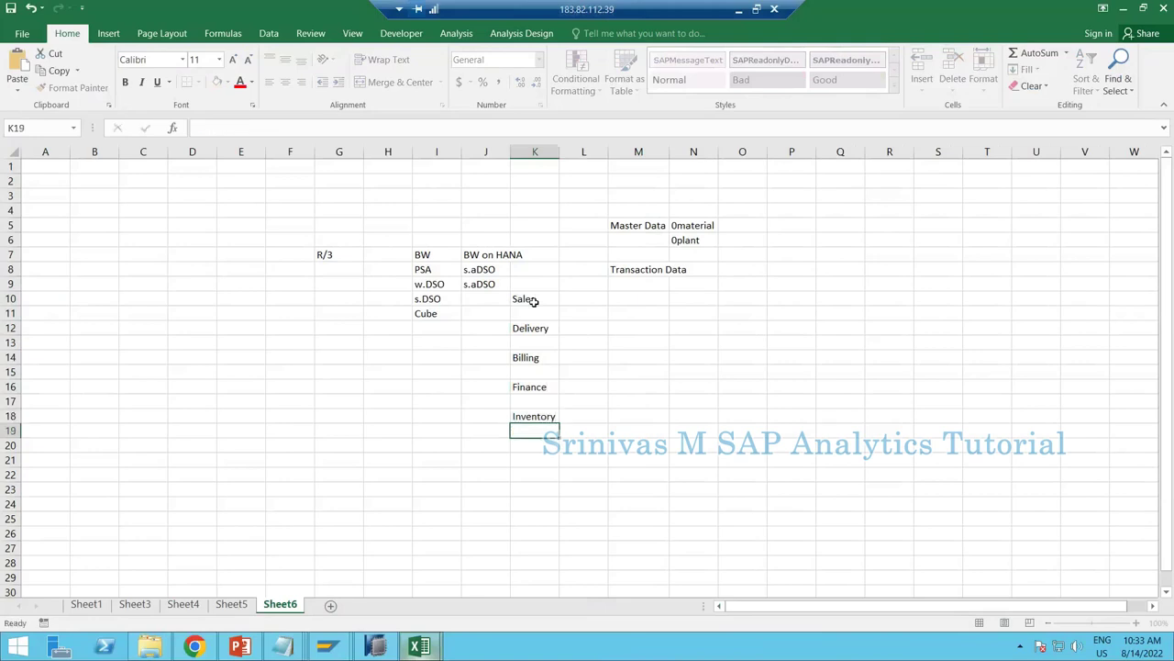
drag(532, 299, 540, 429)
- Add the aDSOs heading in L9 above the Sales row
click(550, 301)
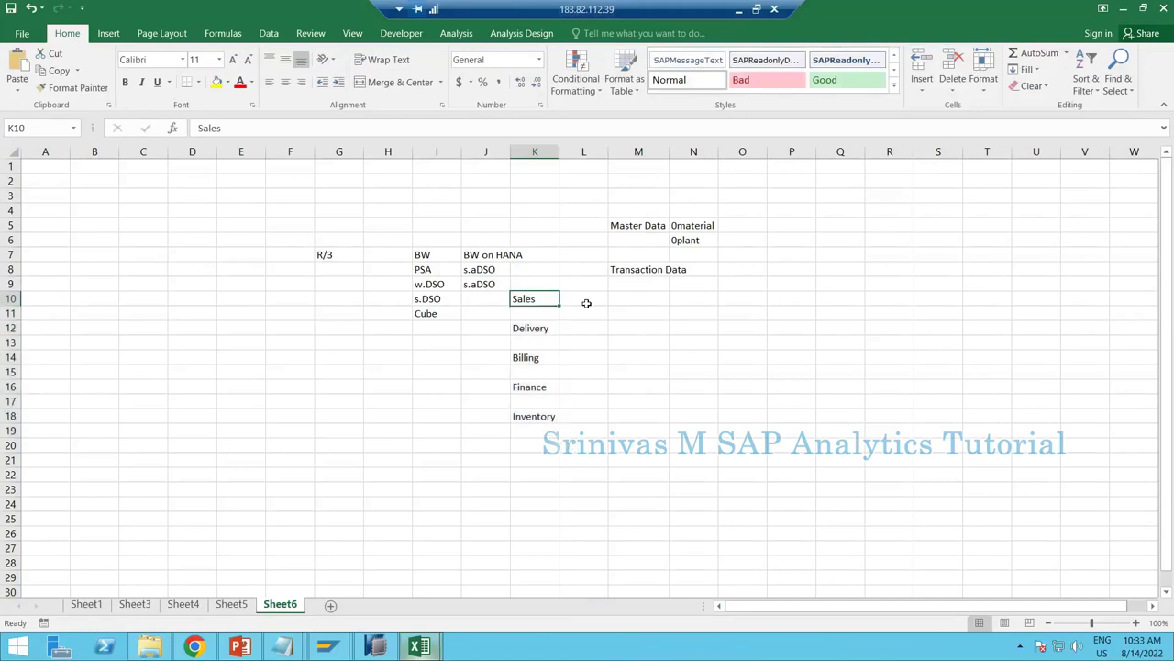
click(586, 303)
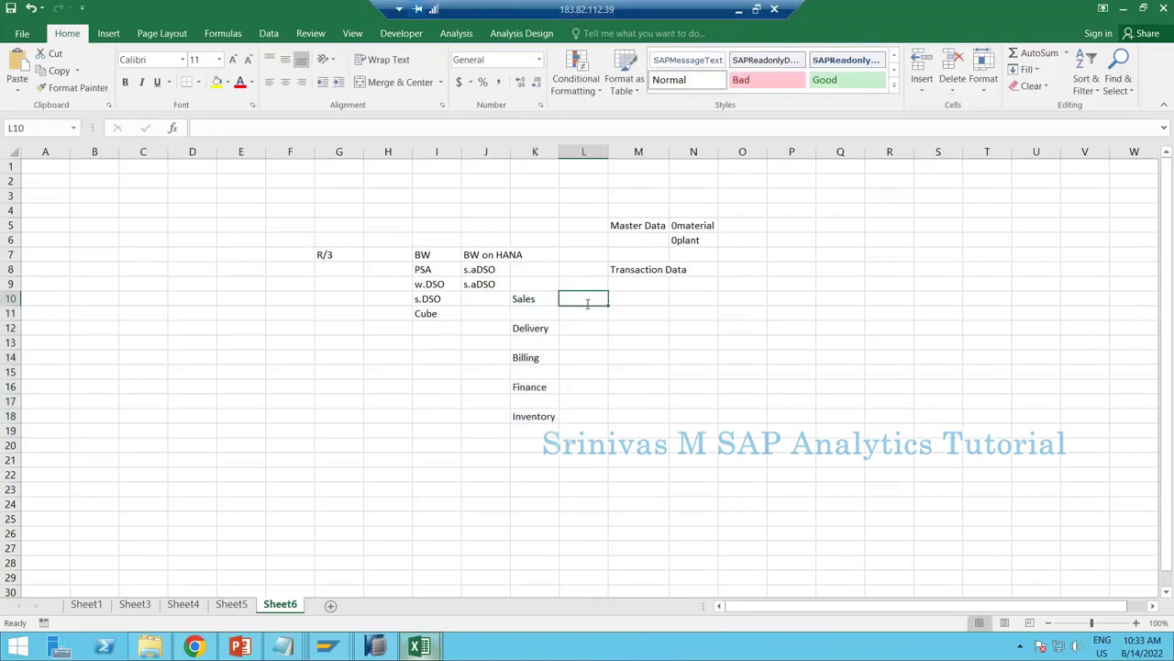
text(2 aDS)
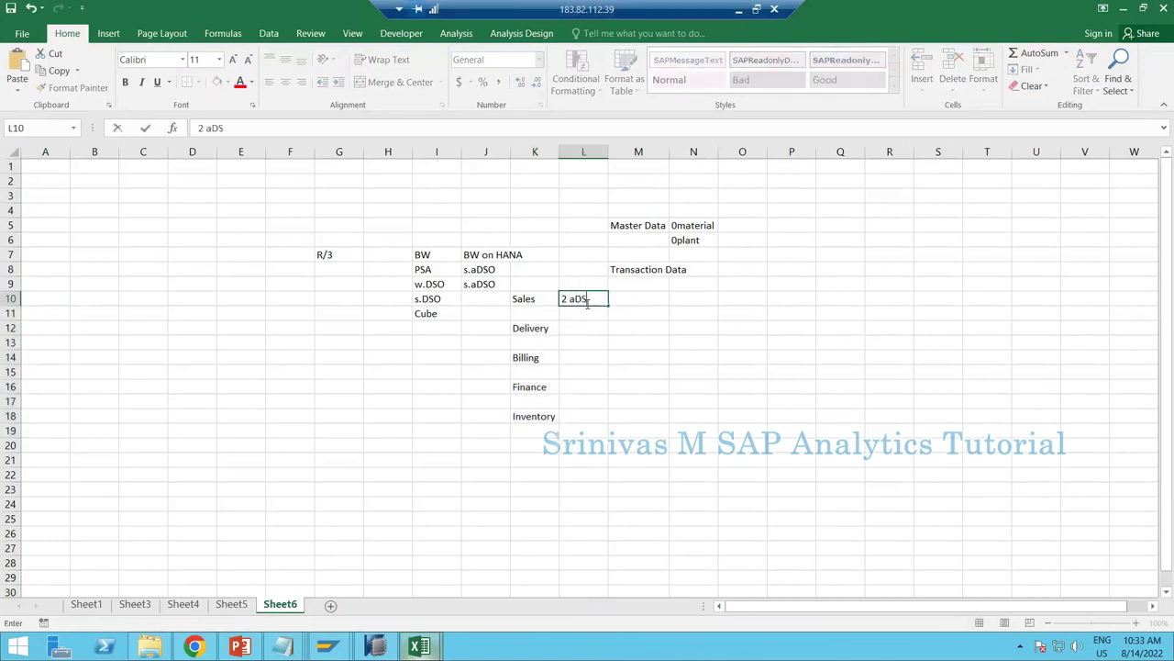
key(BackSpace)
key(BackSpace)
key(Up)
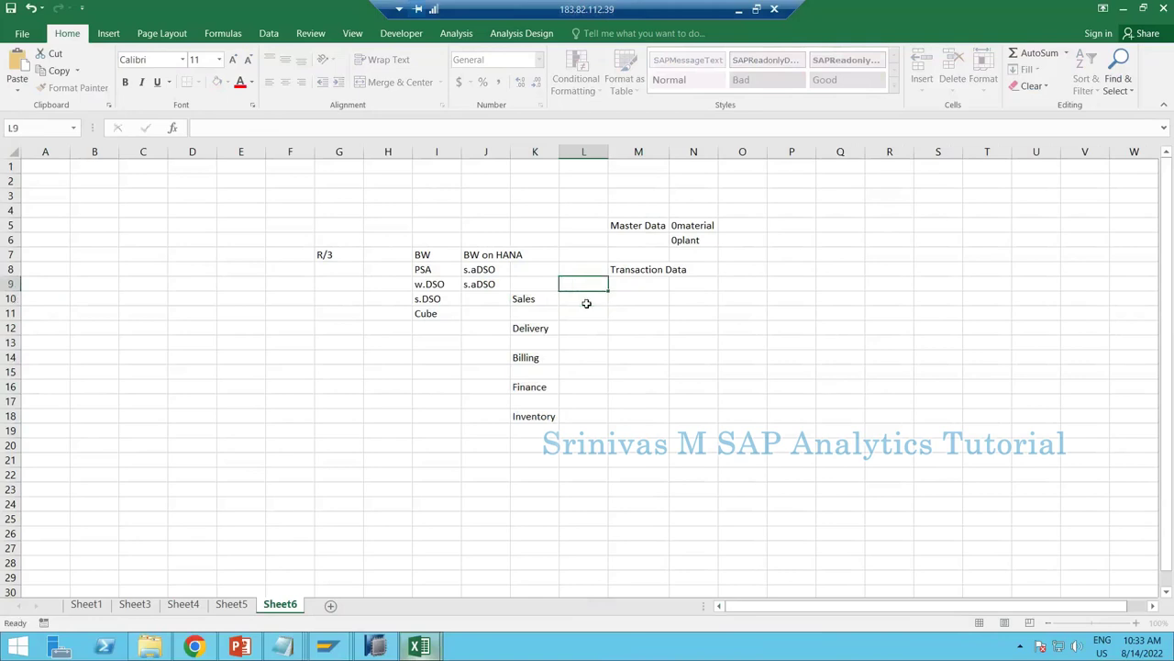
text(a)
key(Return)
key(Return)
click(587, 304)
text(s)
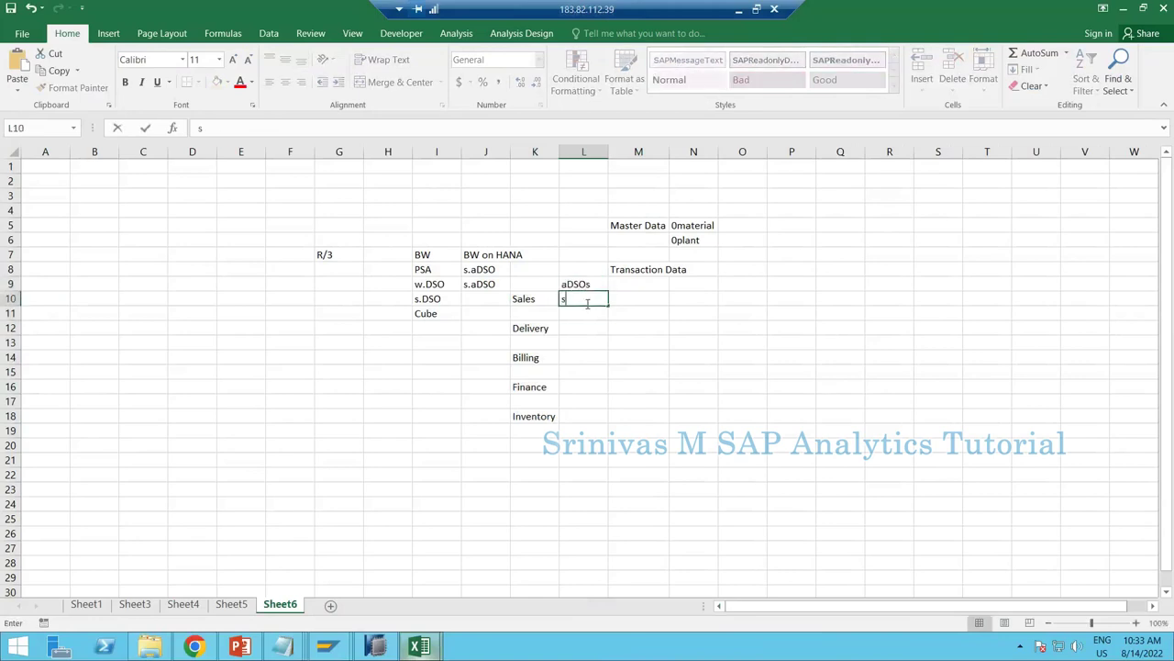
key(Return)
key(Return)
- Enter aDSO counts 2, 2, 2, 5 and 3 beside Sales through Inventory and select them
click(586, 303)
text(2)
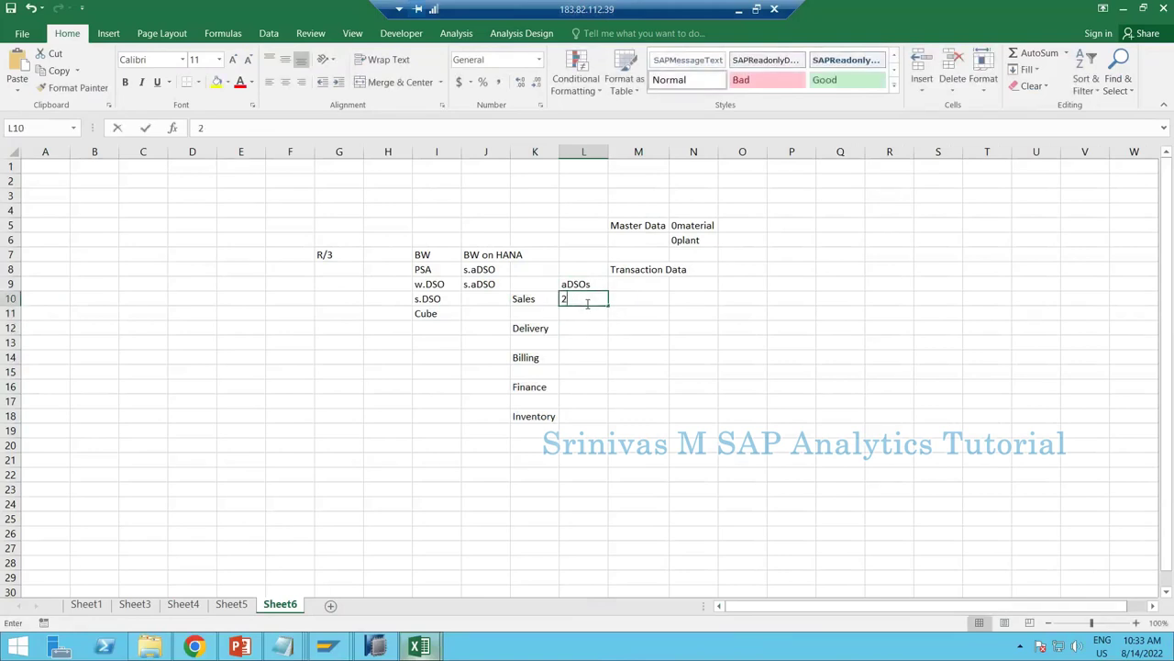
key(Return)
key(Return)
text(2)
key(Return)
key(Return)
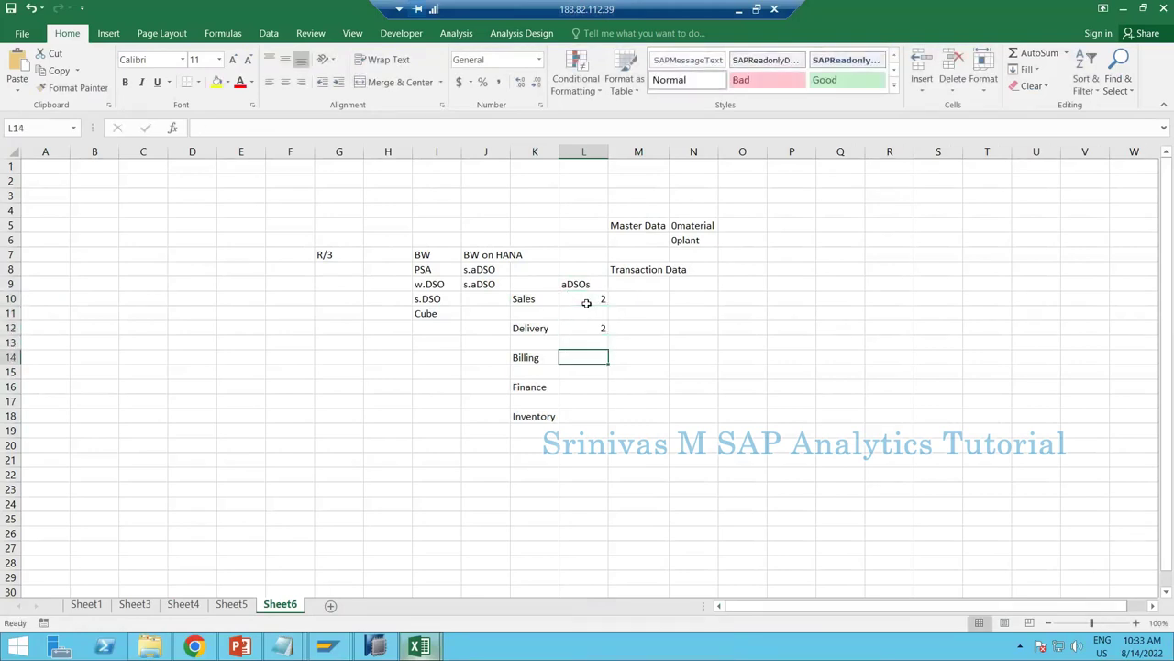
text(2)
key(Return)
key(Return)
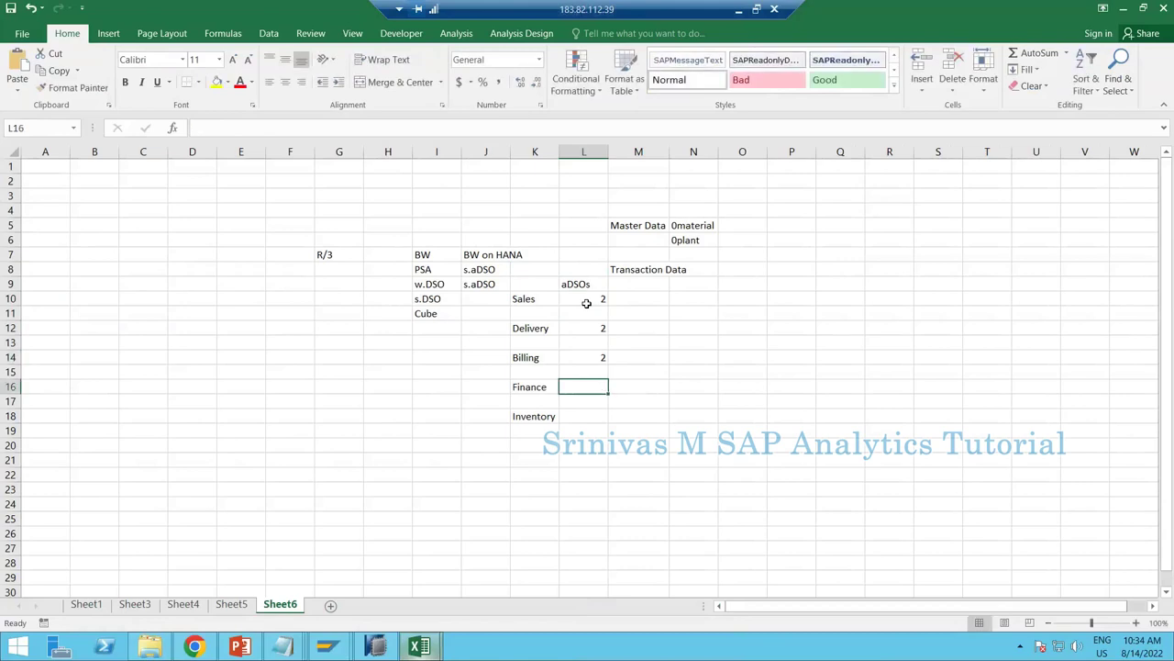
text(5)
key(Return)
key(Return)
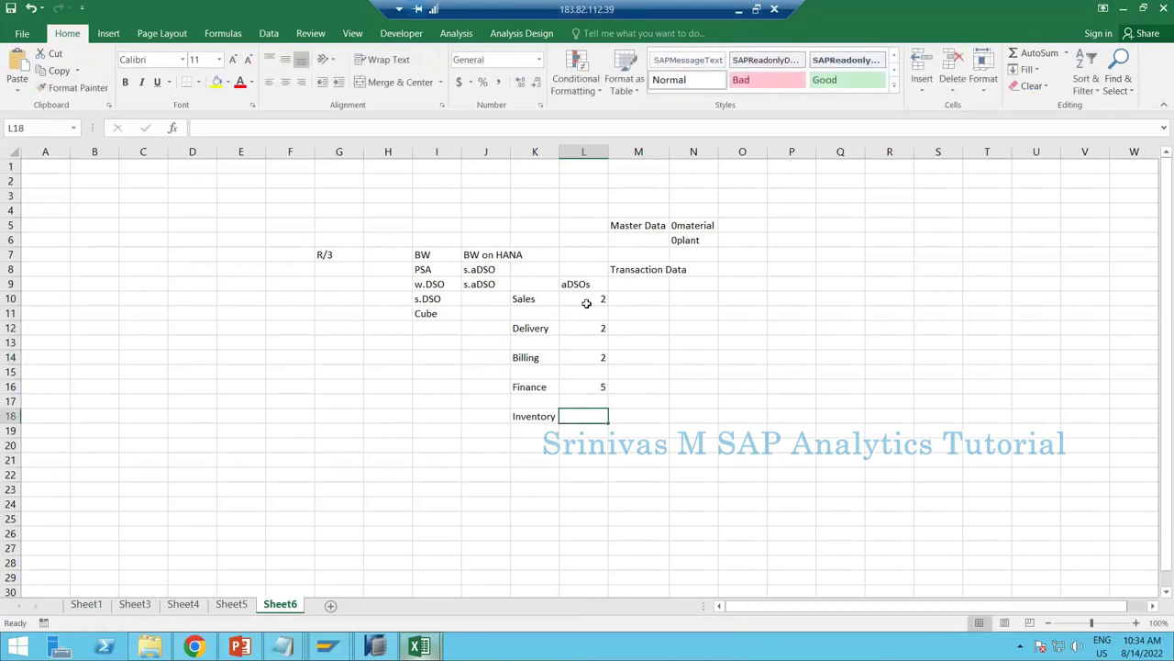
text(3)
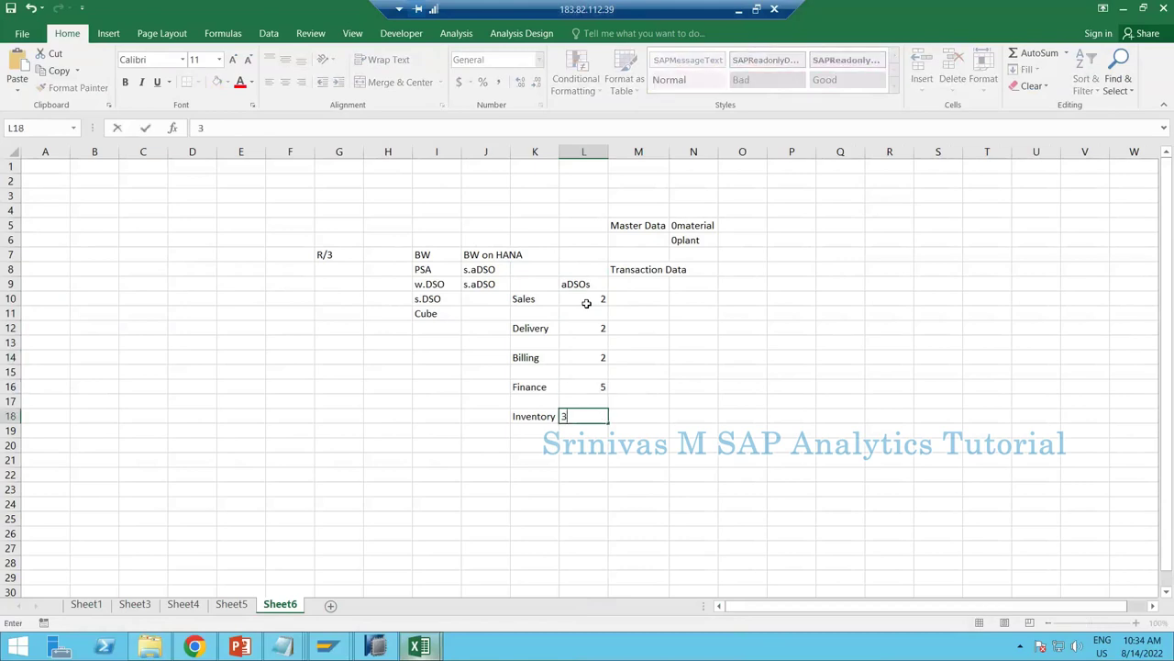
key(Return)
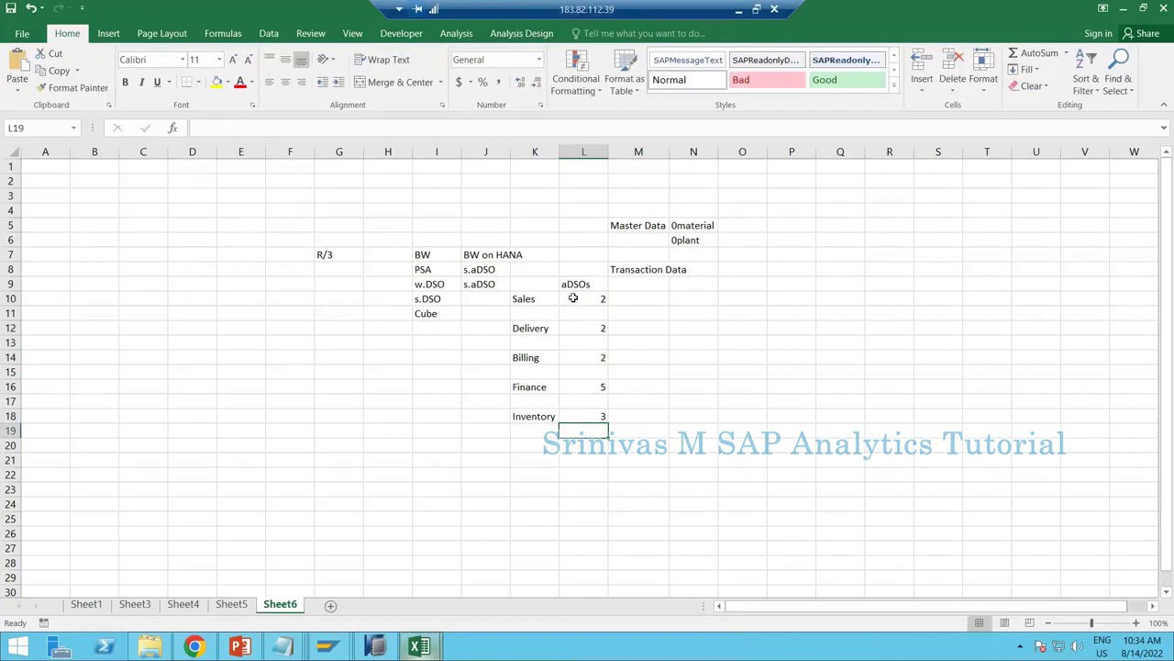
drag(572, 297, 592, 420)
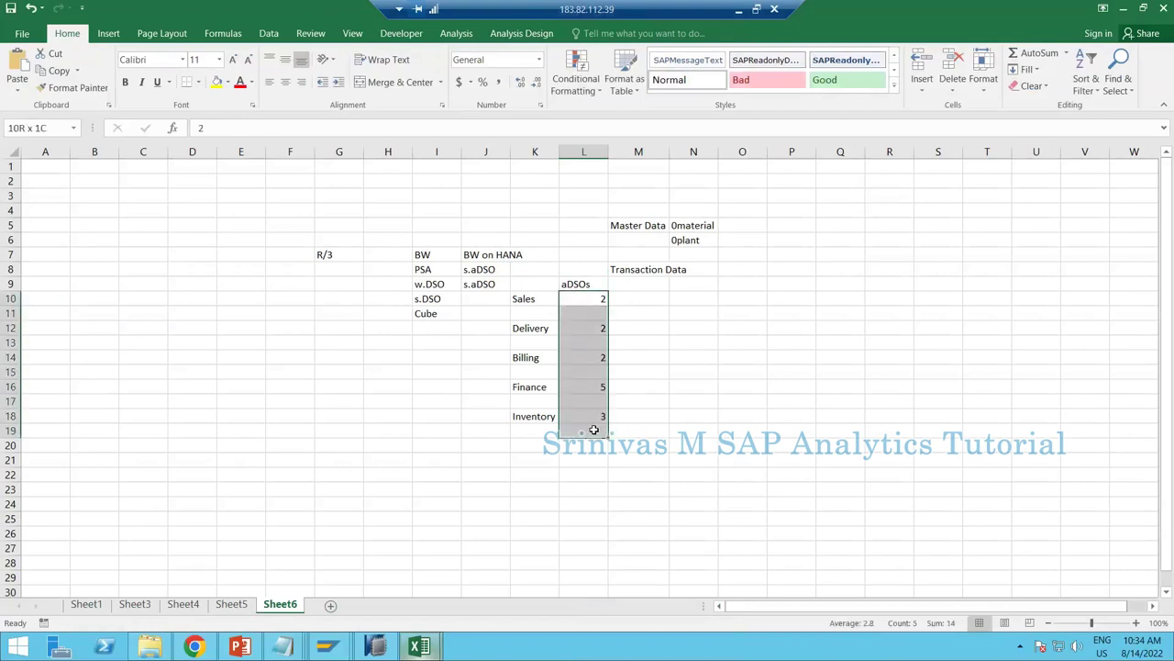
- Highlight the Sales and Billing rows with their aDSO counts to compare them
click(590, 360)
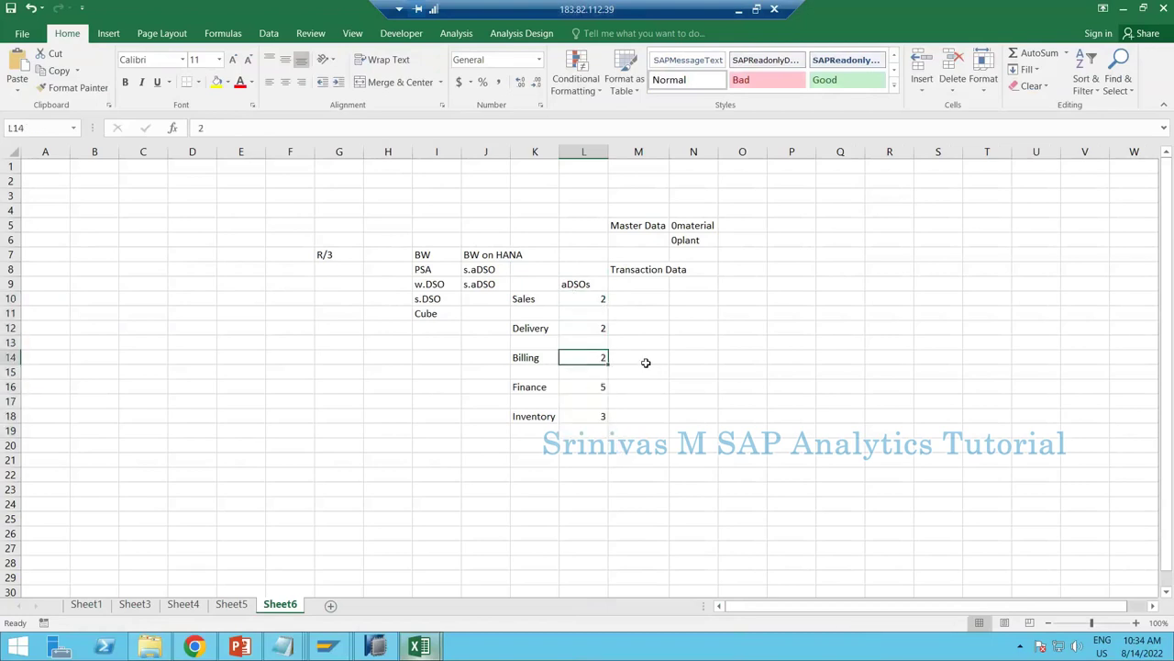
click(592, 301)
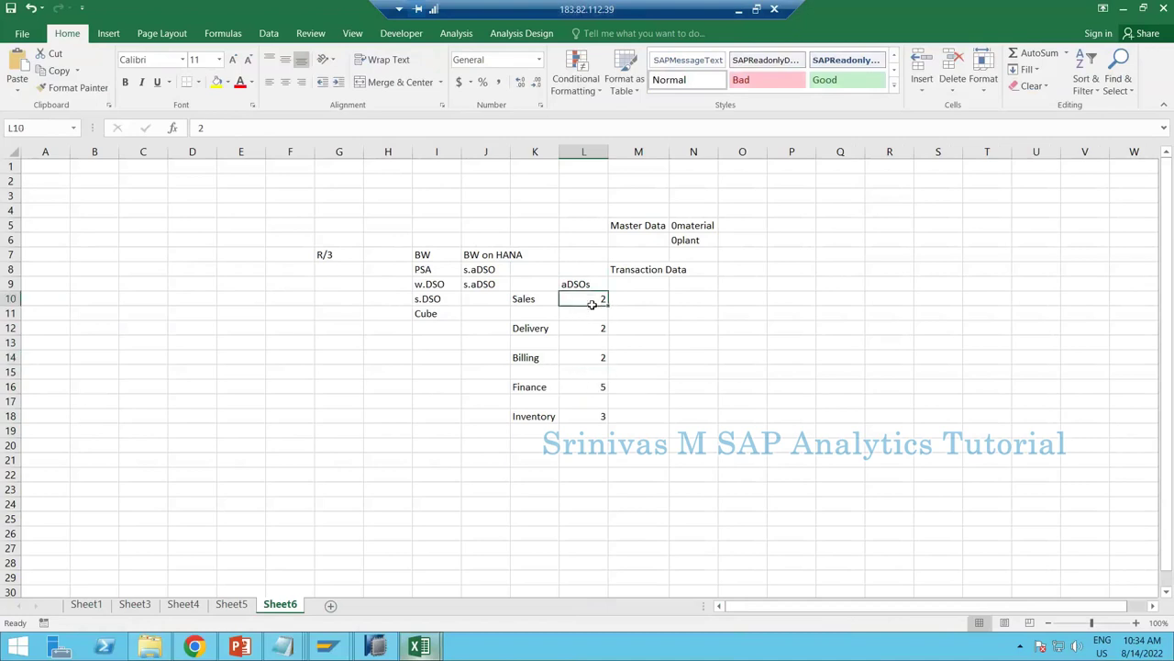
click(590, 359)
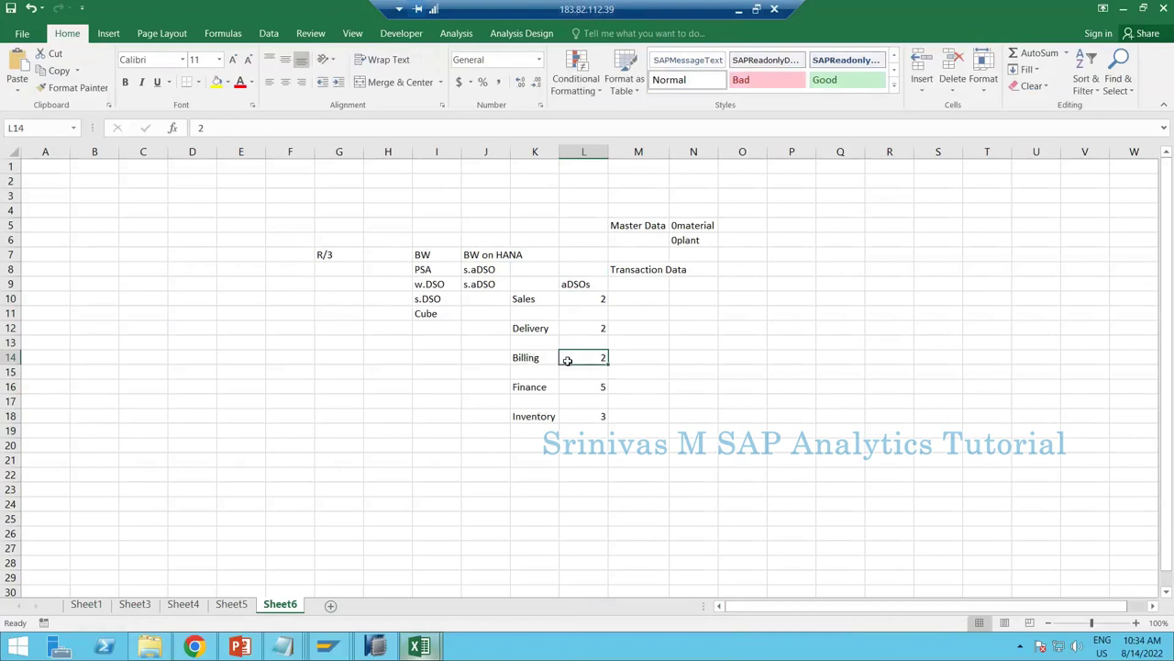
click(593, 298)
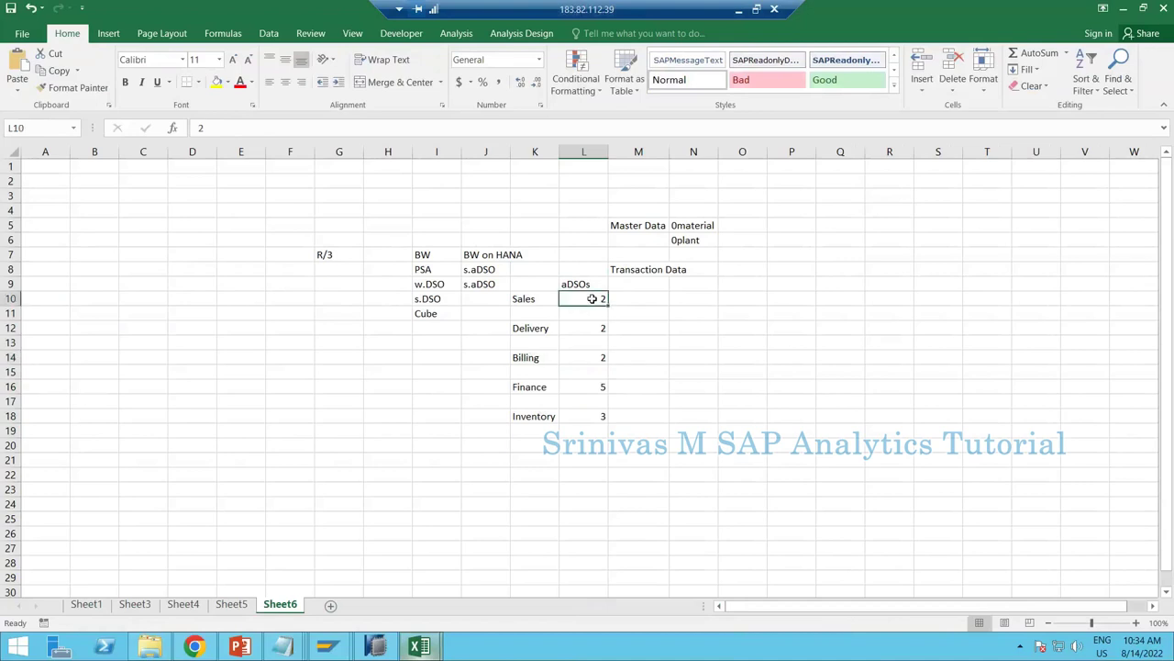
click(605, 357)
text(2)
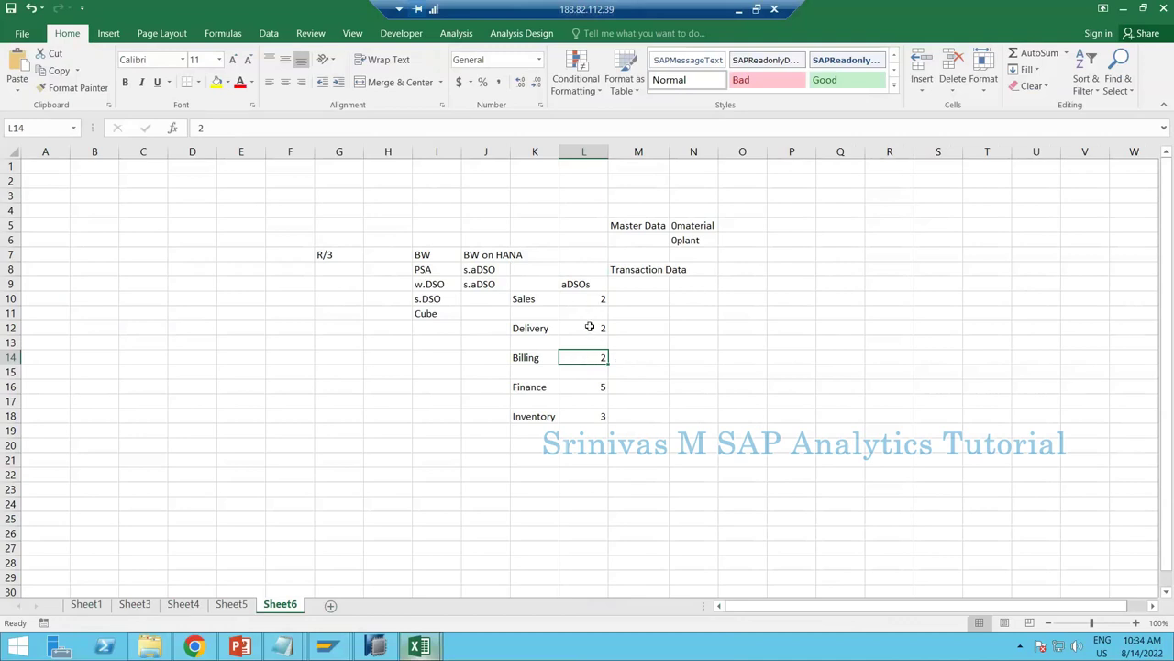
key(Up)
key(Up)
key(Up)
key(Up)
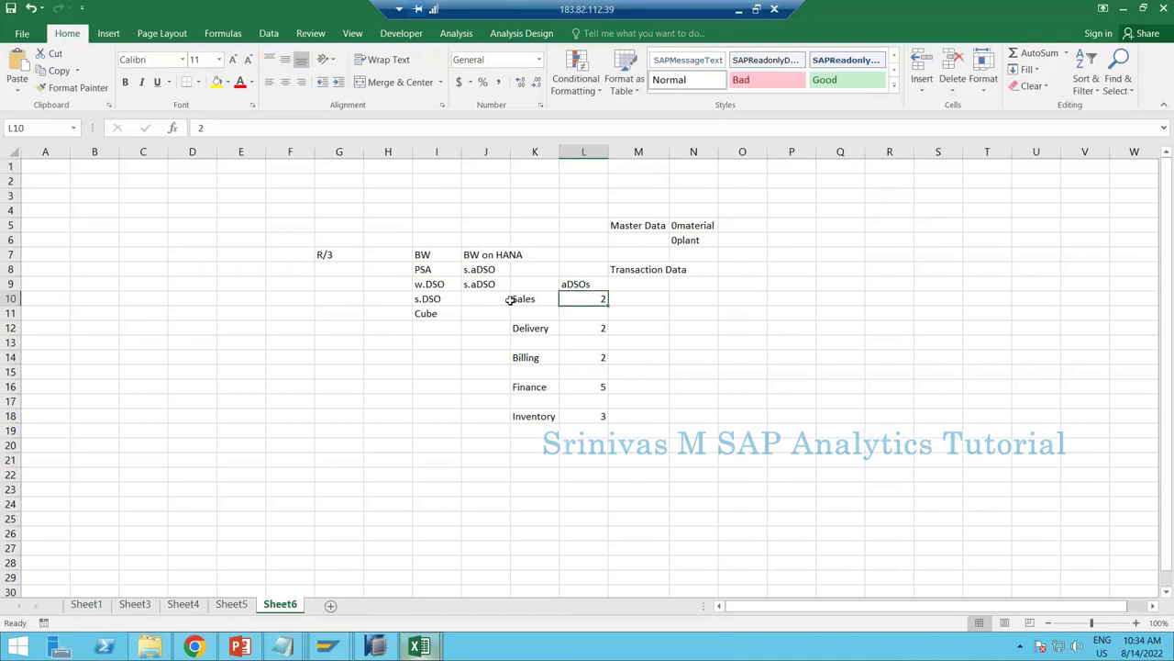
drag(509, 300, 612, 300)
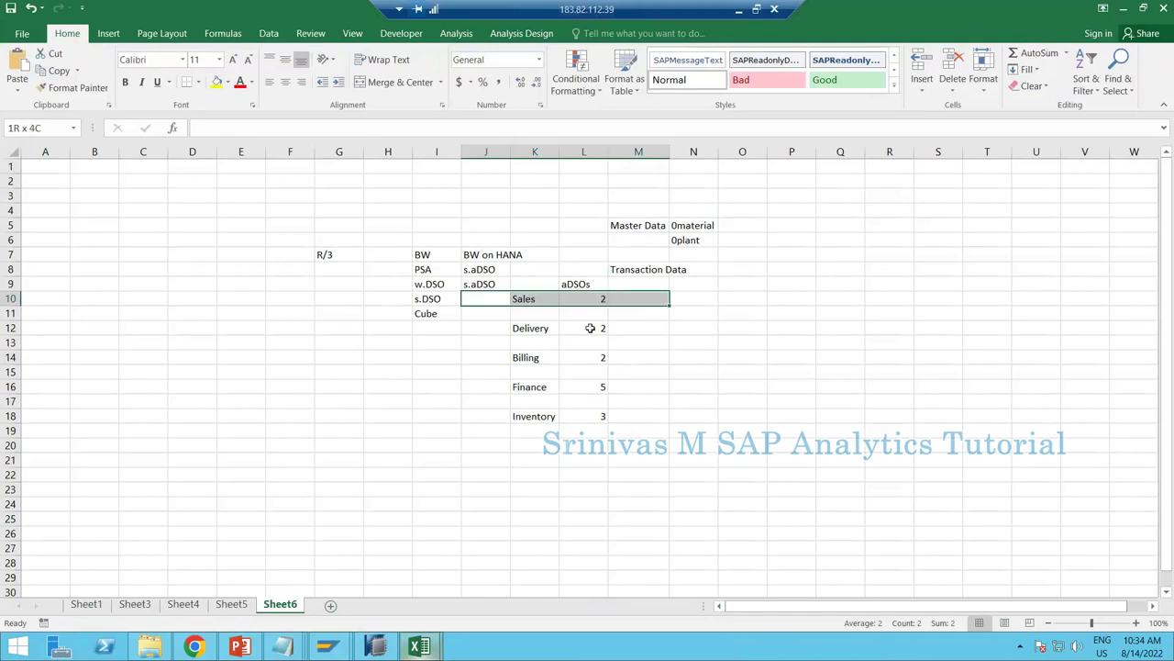
drag(538, 359, 581, 358)
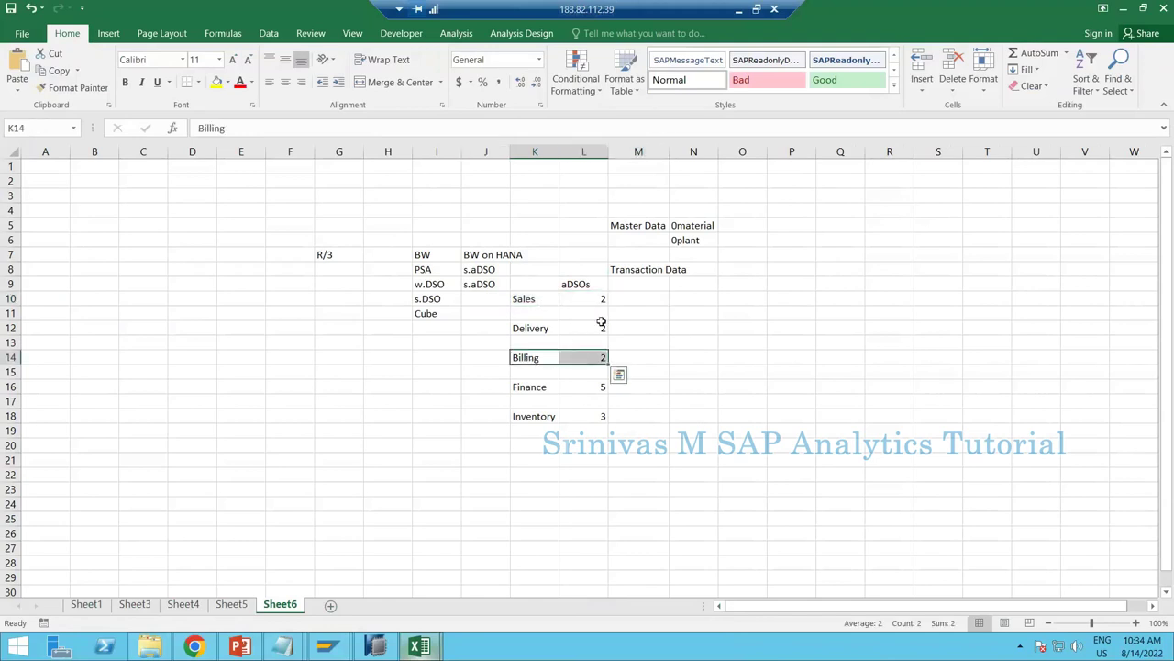
drag(551, 300, 586, 300)
drag(550, 359, 581, 361)
click(589, 361)
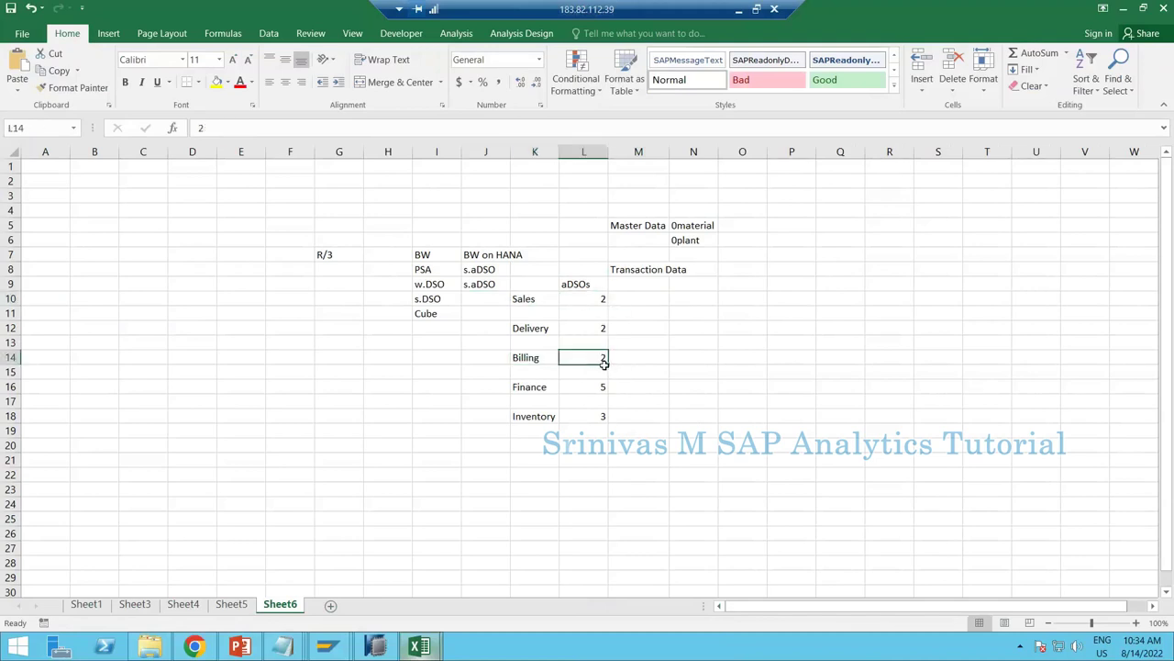
click(570, 300)
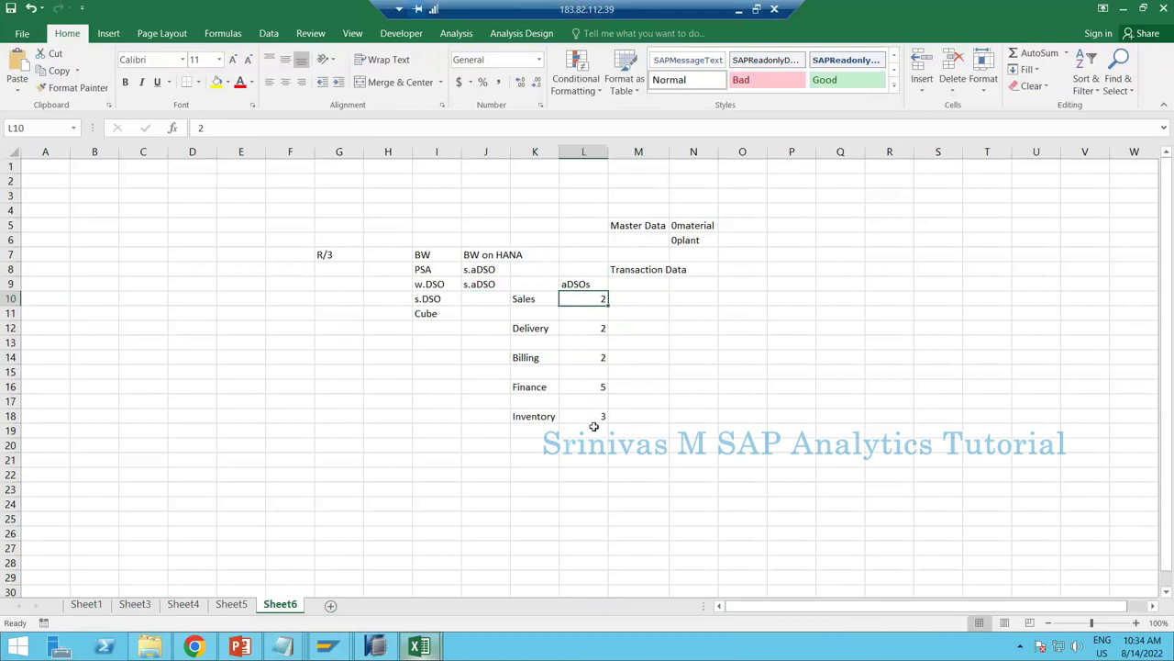
- Mark the area table, master data examples and notes block, then switch to the Workbench
drag(593, 418, 558, 343)
click(544, 359)
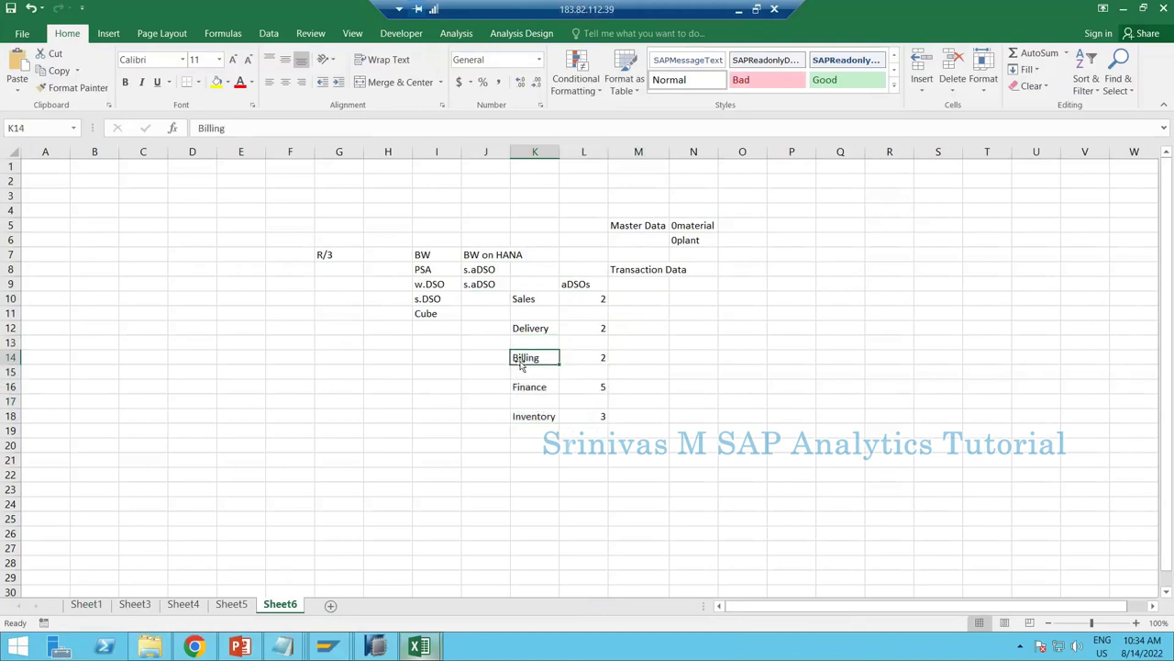
drag(538, 359, 578, 357)
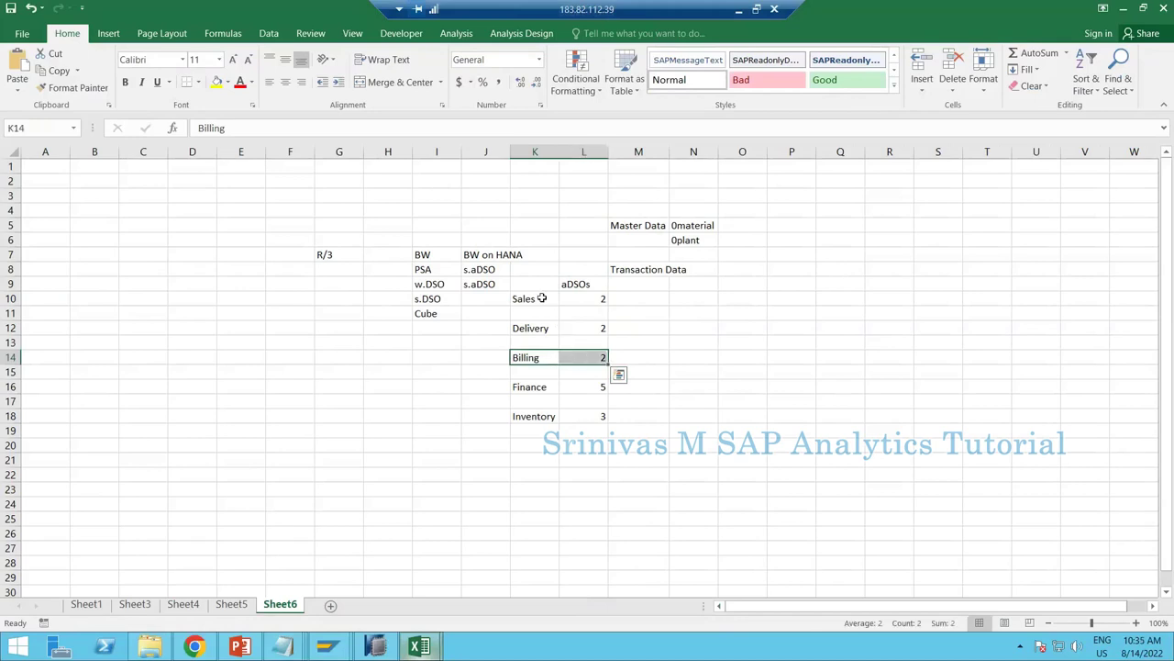
drag(541, 298, 583, 301)
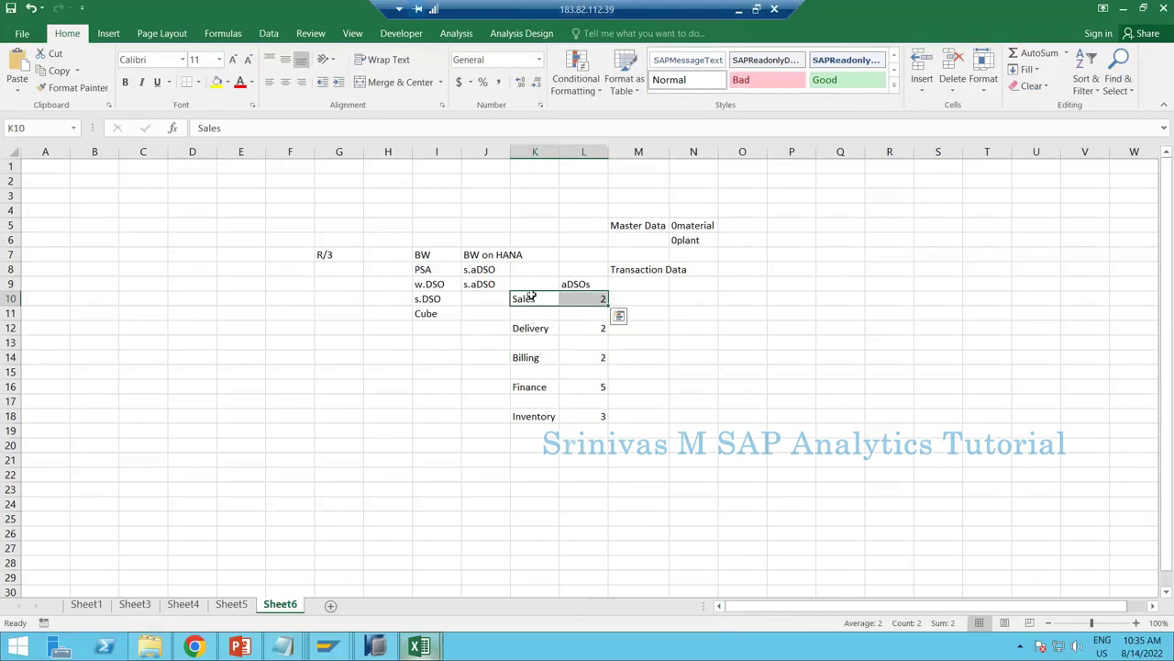
drag(531, 296, 598, 418)
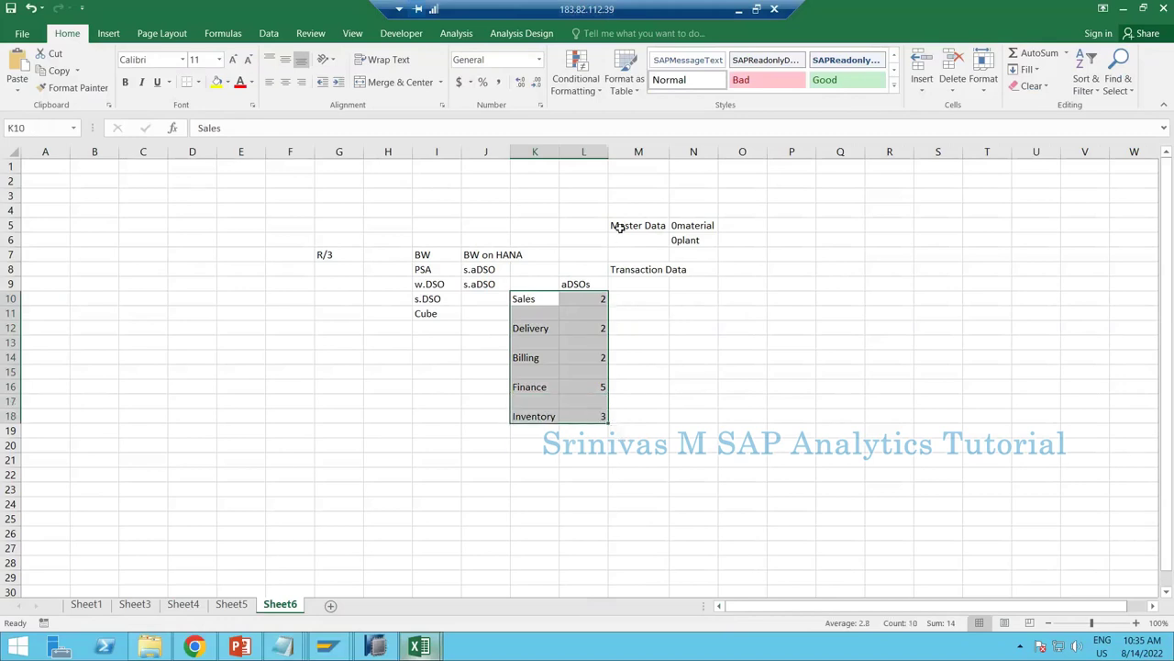
drag(619, 227, 688, 236)
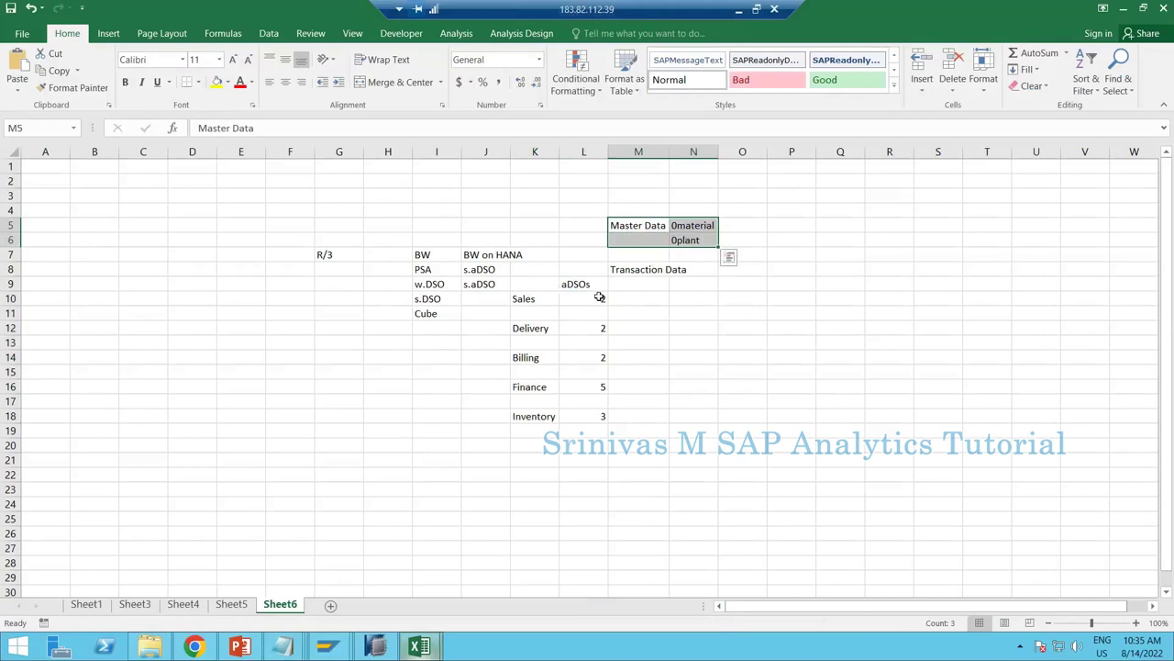
click(599, 297)
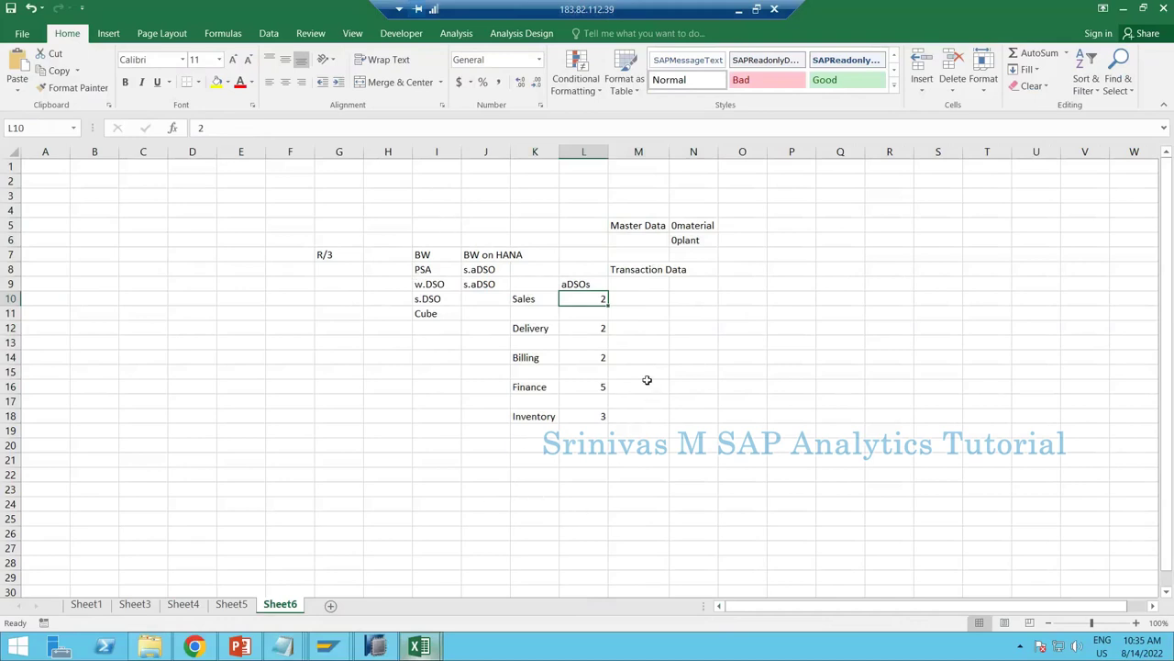
click(752, 270)
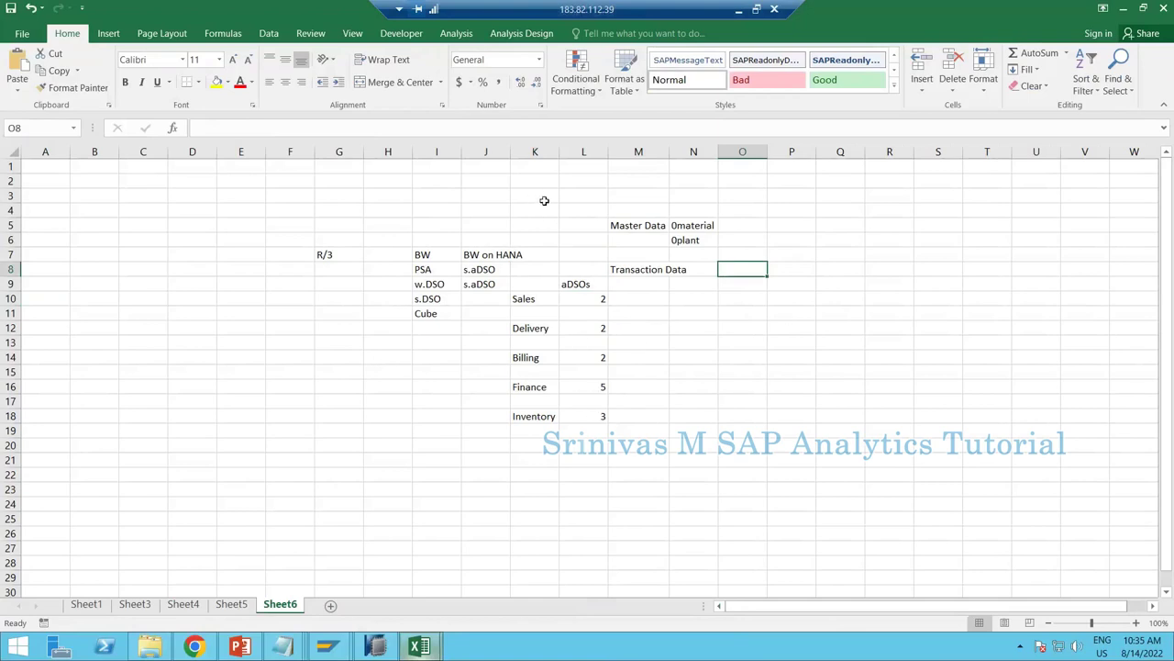
drag(544, 200, 749, 448)
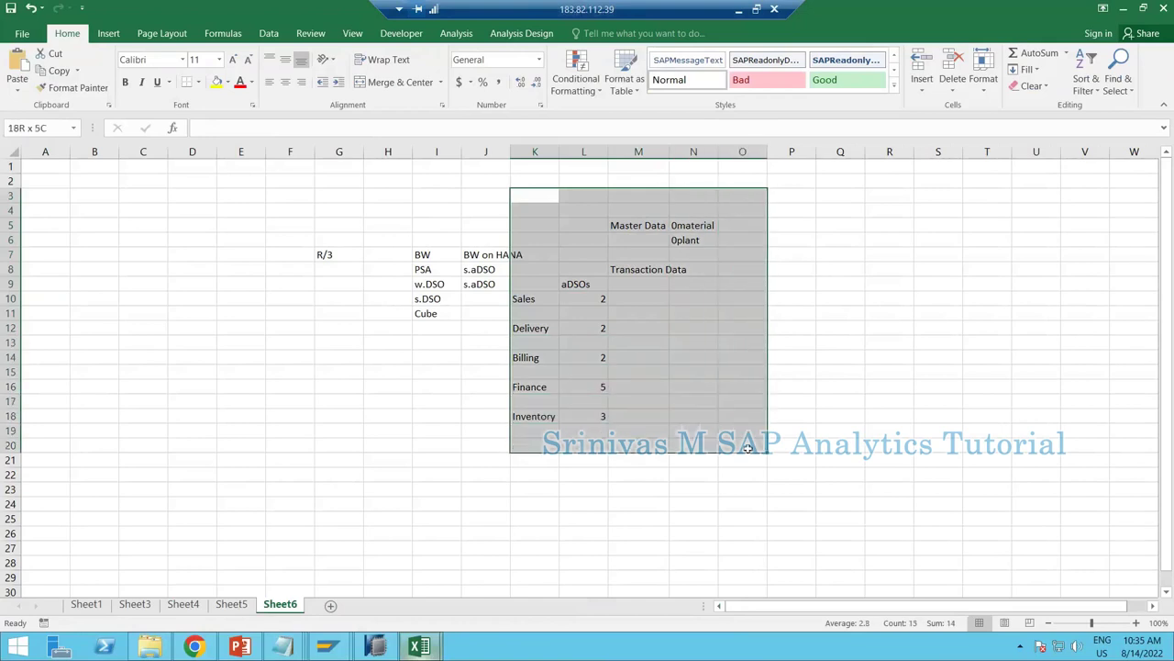
click(686, 313)
mouse_move(328, 642)
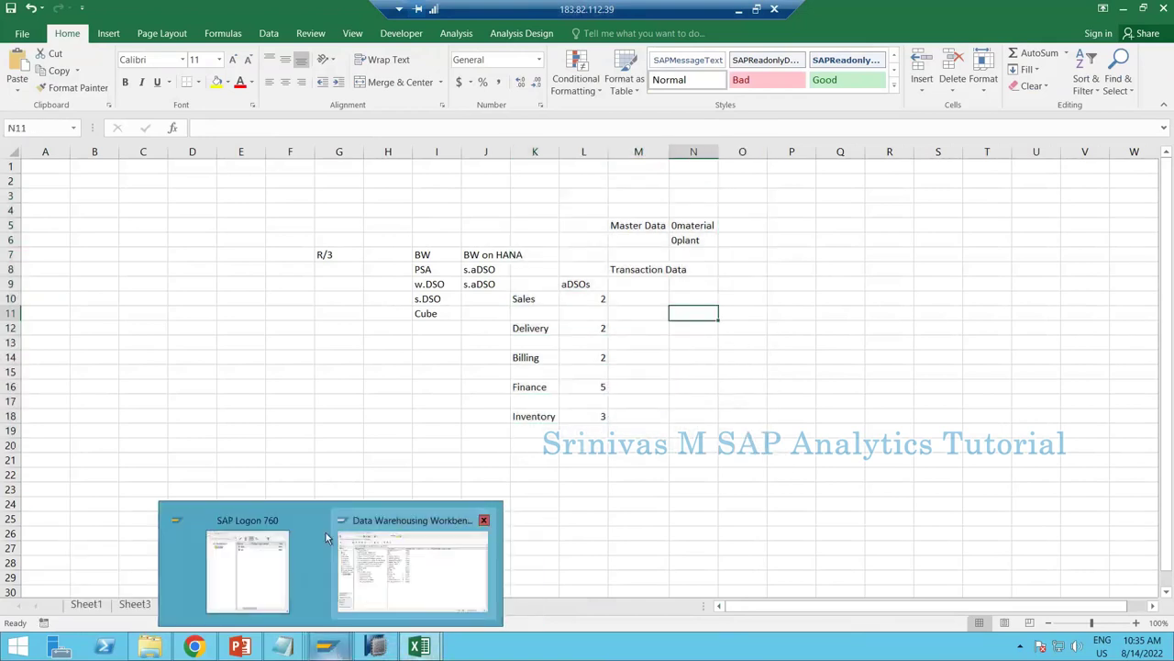
click(349, 550)
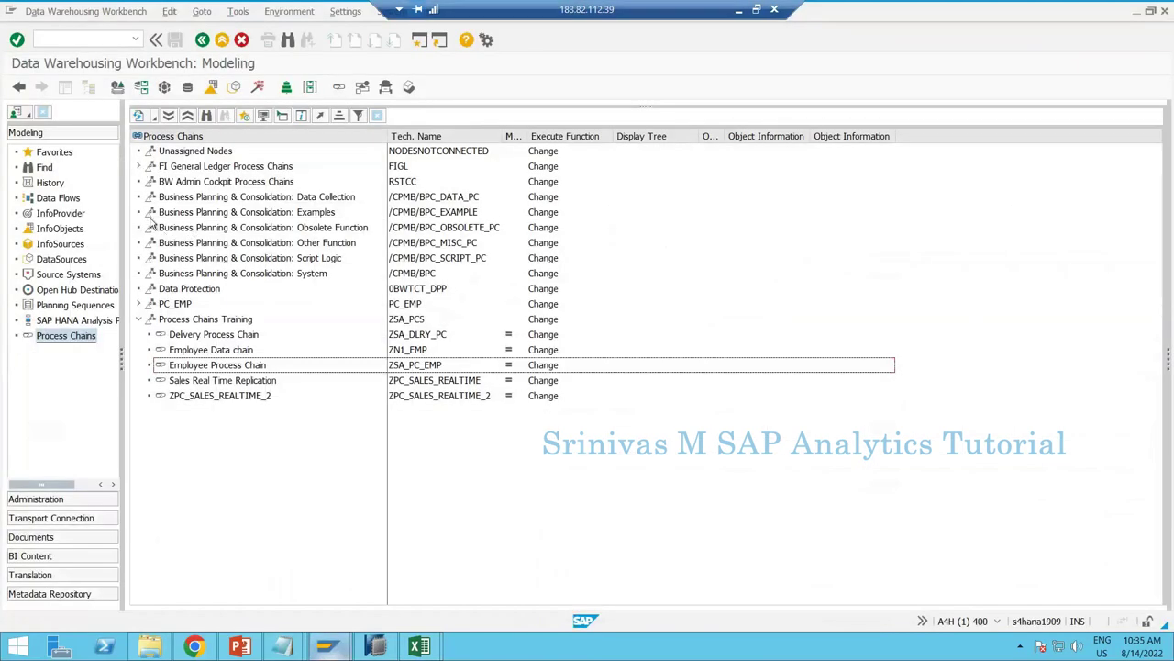
- Select Delivery Process Chain in the tree, then return to Excel's Sheet6
click(197, 336)
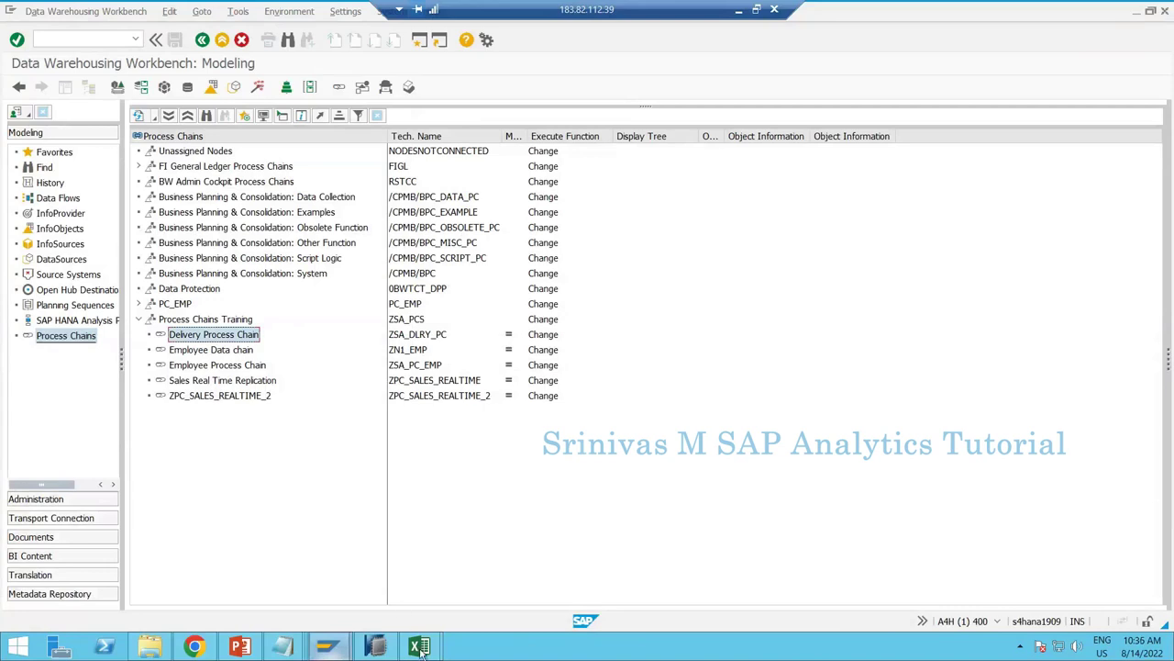
mouse_move(420, 648)
click(309, 563)
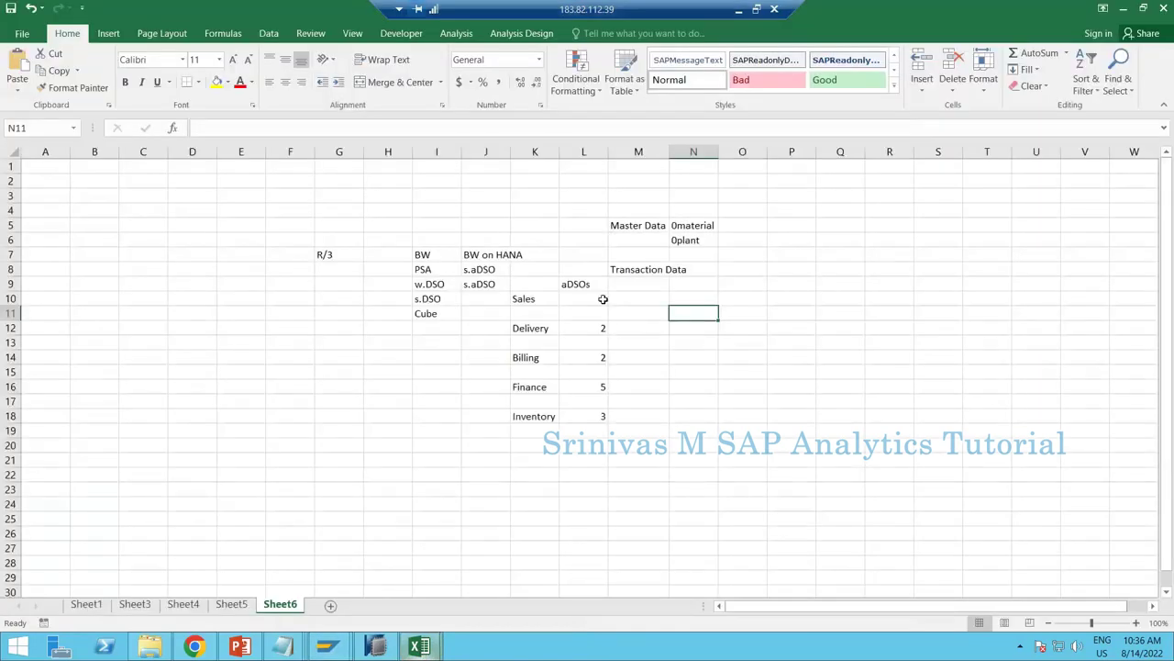
click(678, 228)
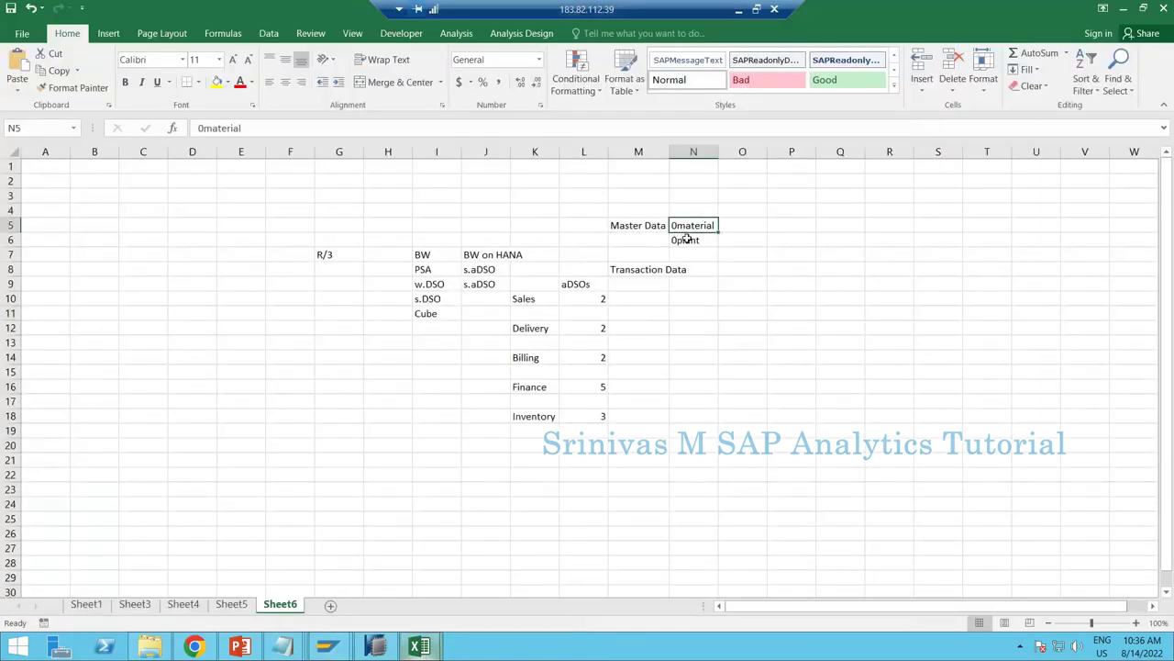
click(686, 240)
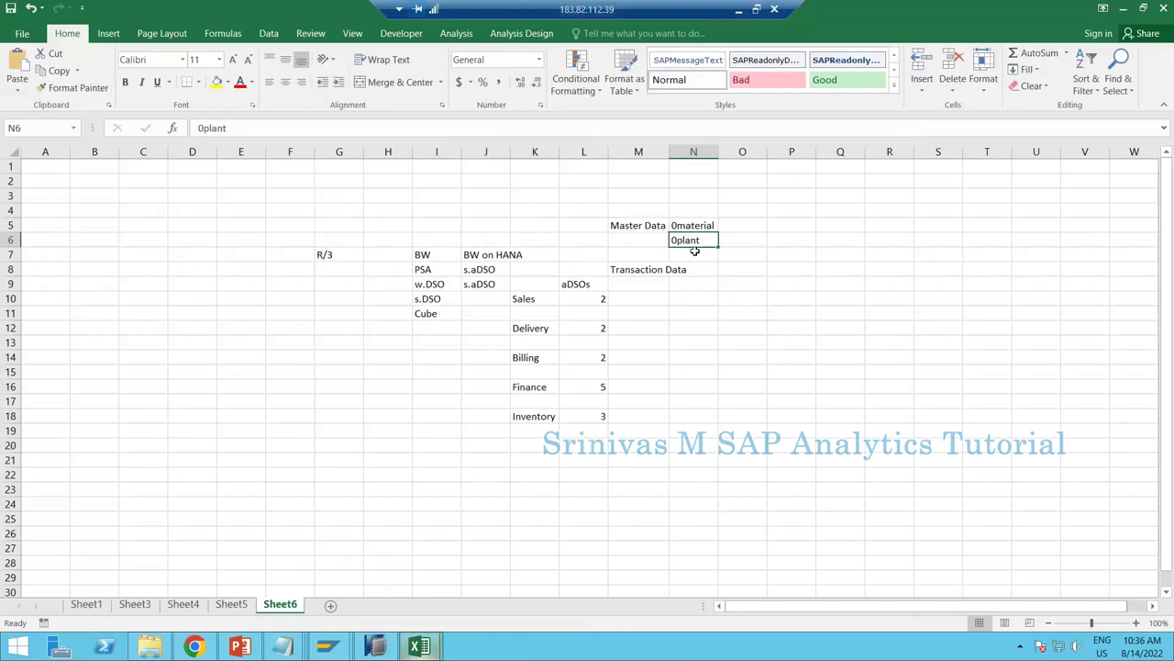
click(694, 225)
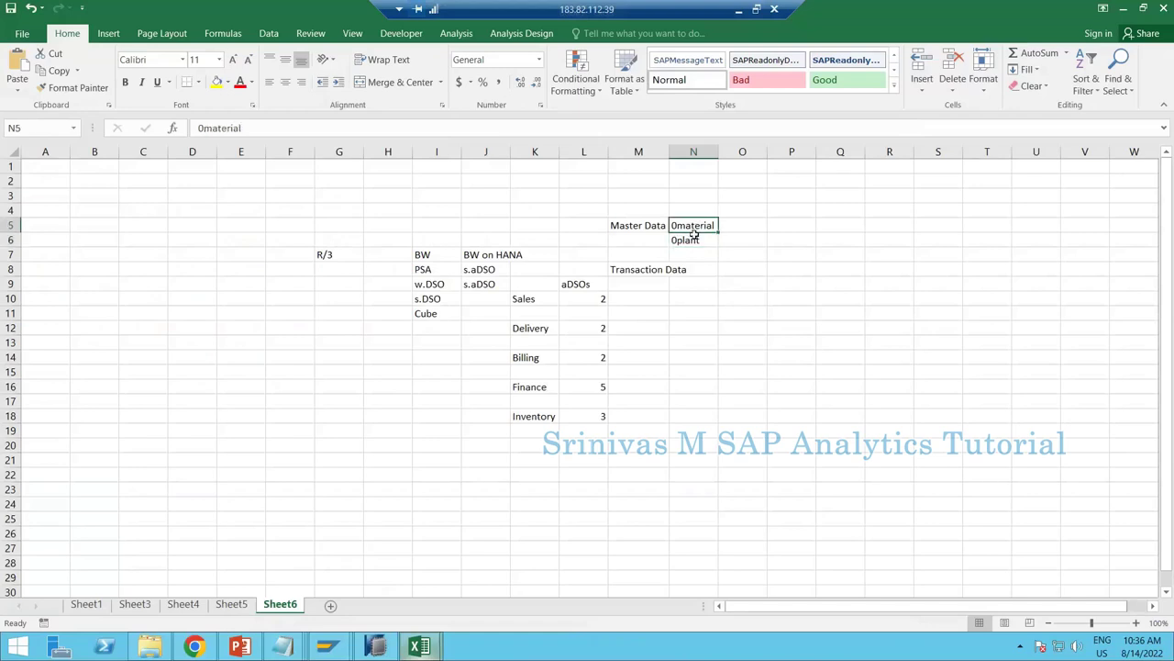
drag(694, 234, 696, 241)
click(703, 227)
click(885, 226)
click(685, 243)
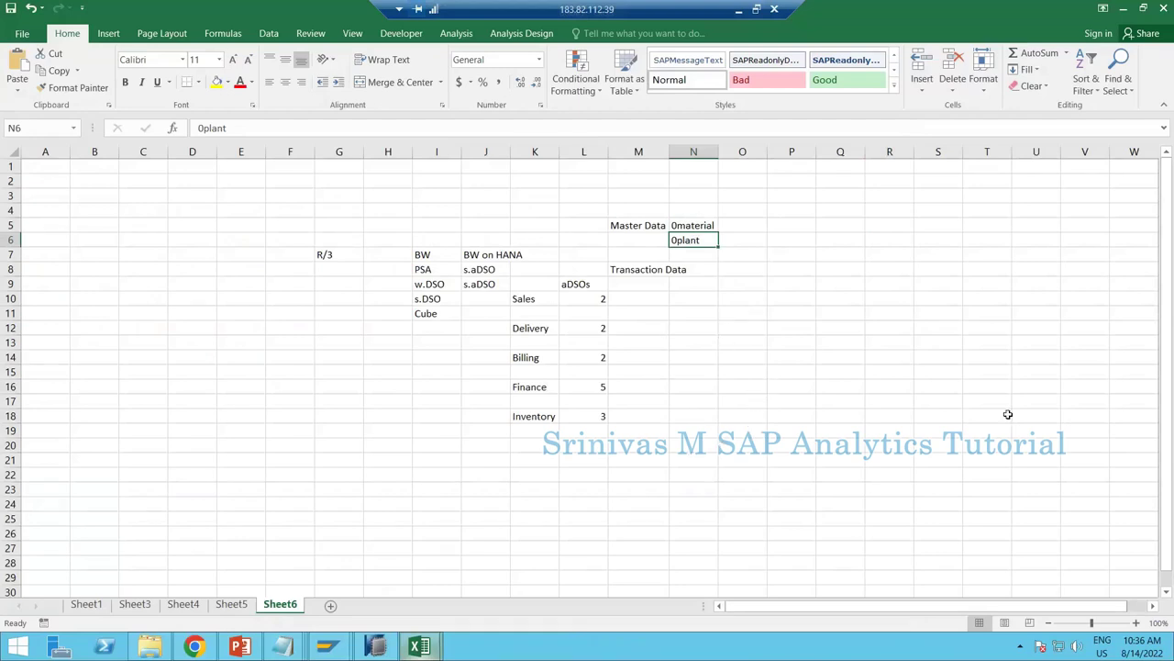
click(777, 401)
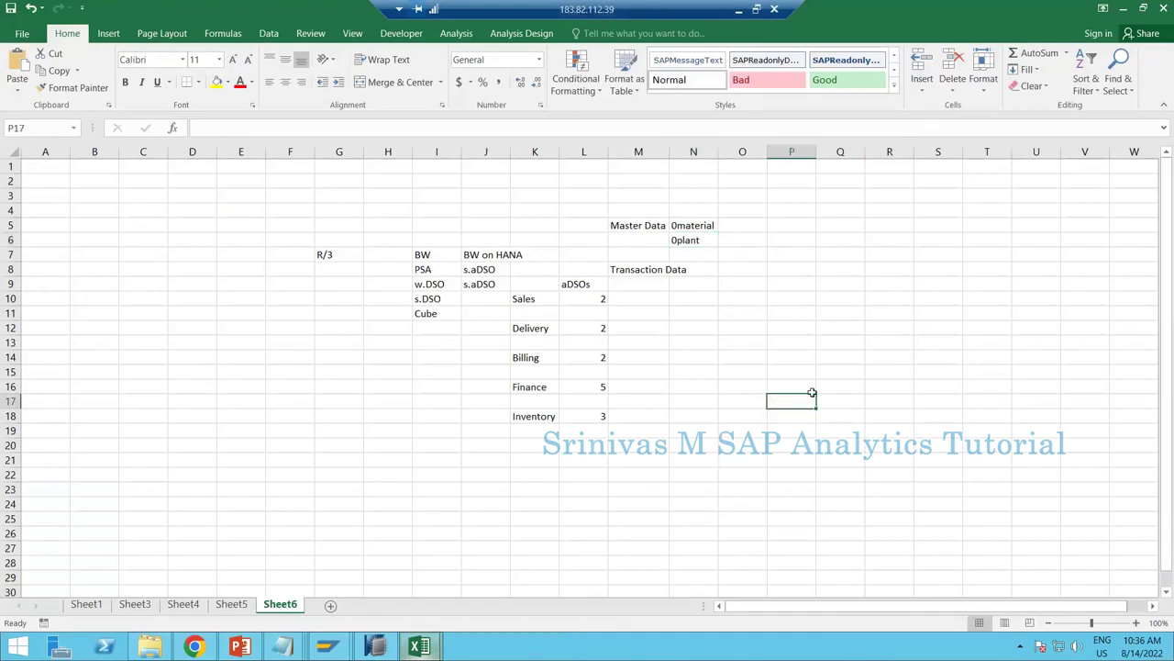
click(709, 239)
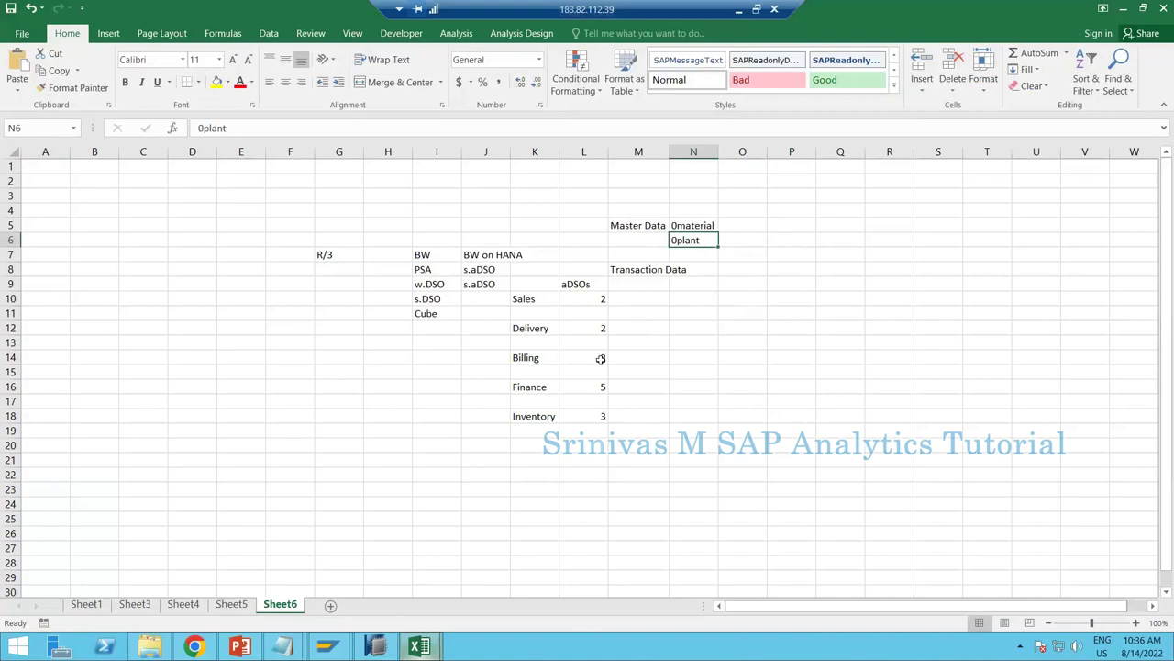
click(777, 338)
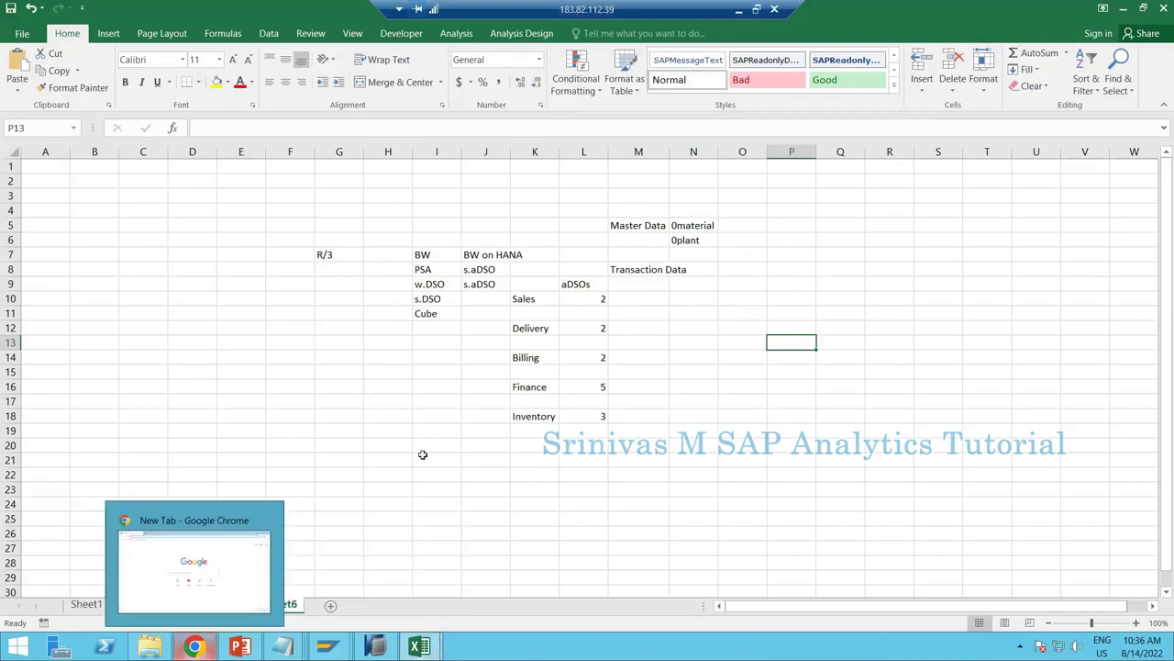
click(423, 420)
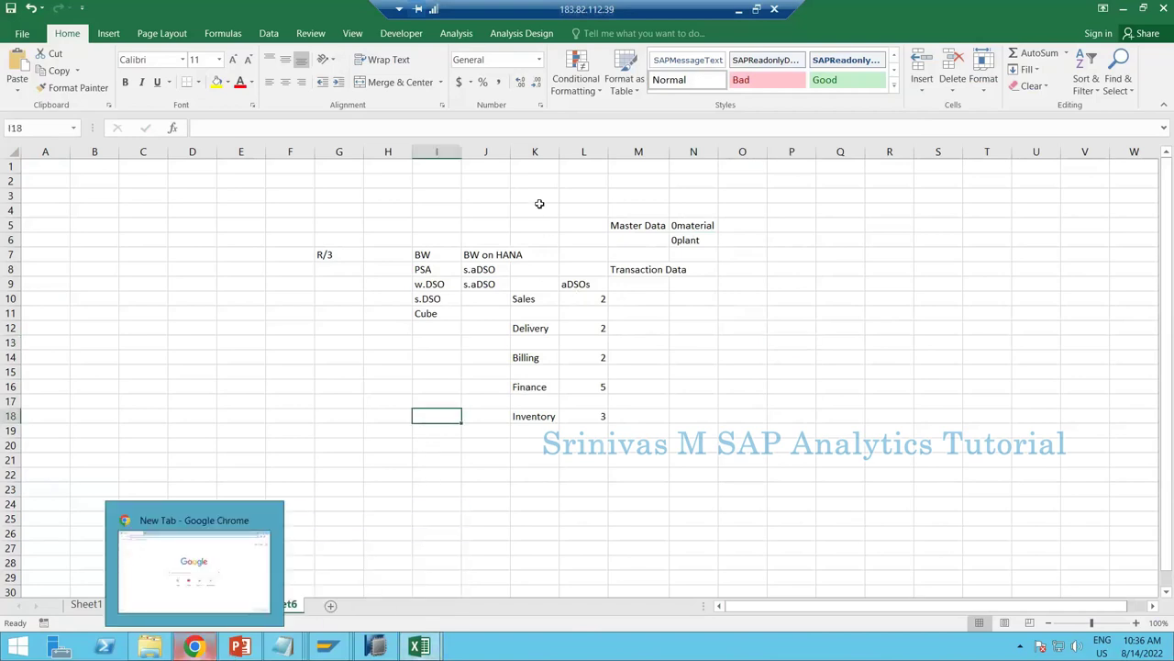
drag(535, 211, 734, 441)
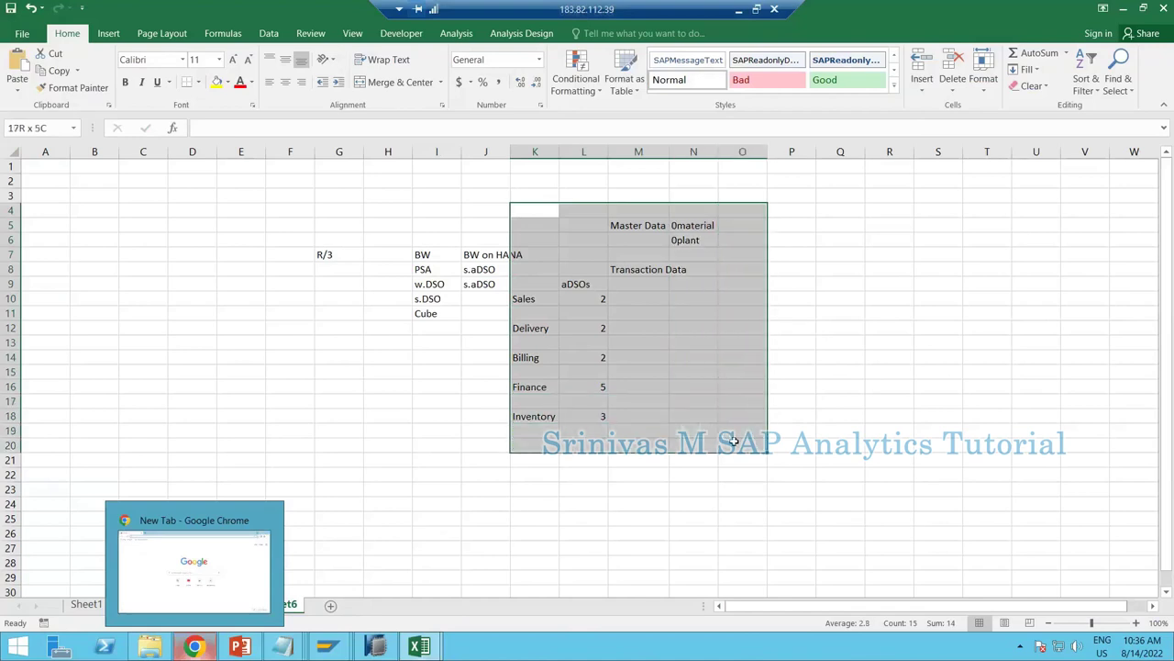
click(538, 506)
mouse_move(327, 647)
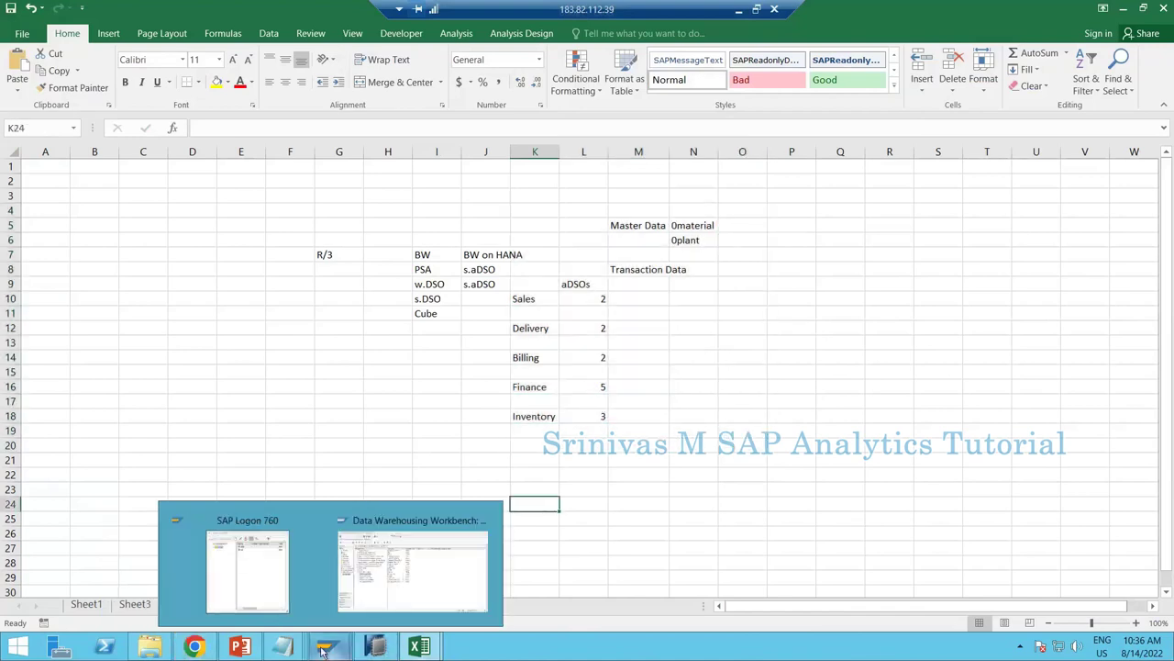
- Browse the Unassigned Nodes, Data Collection and Process Chains Training nodes, selecting ZSA_PCS
click(412, 564)
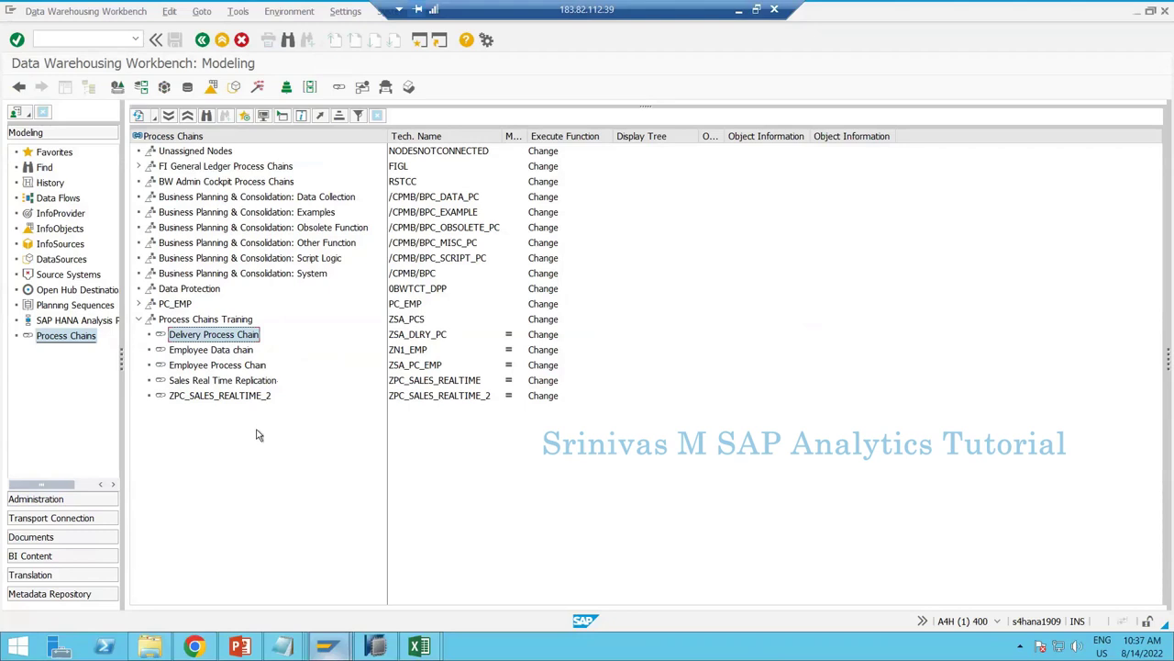
click(165, 151)
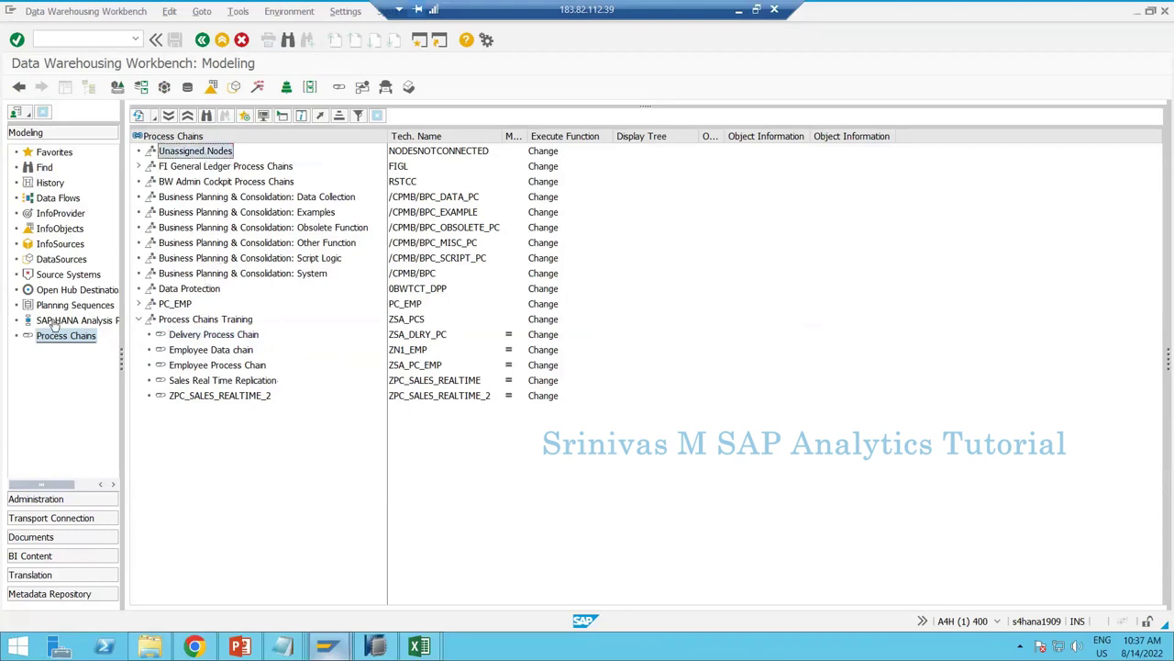
right_click(187, 146)
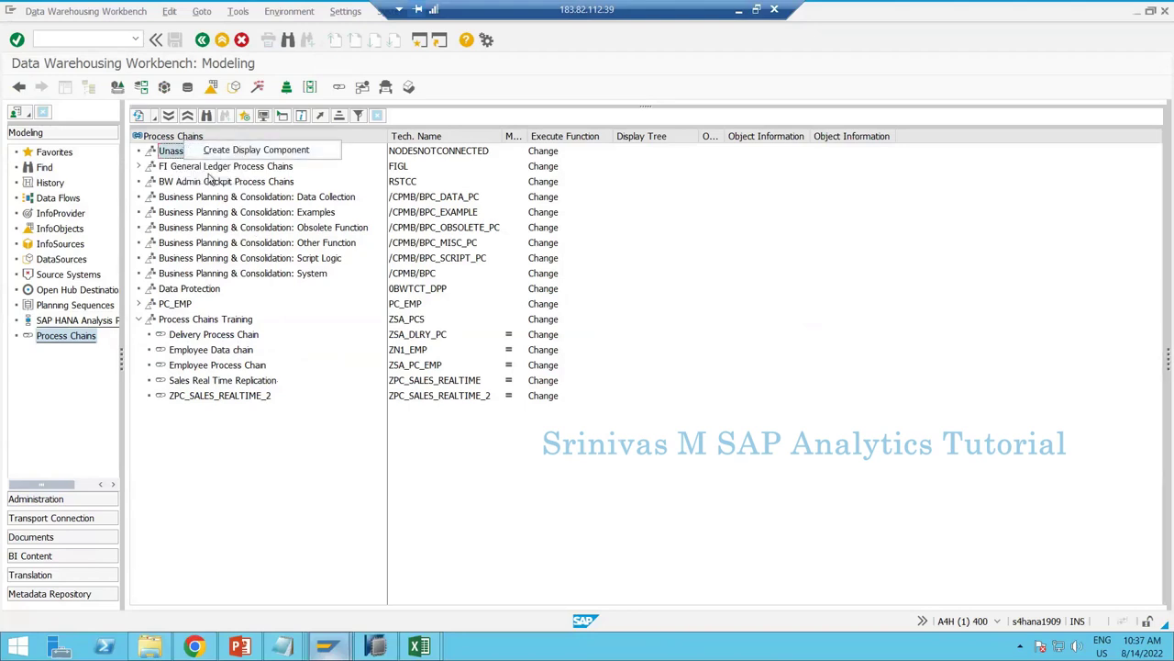
click(243, 243)
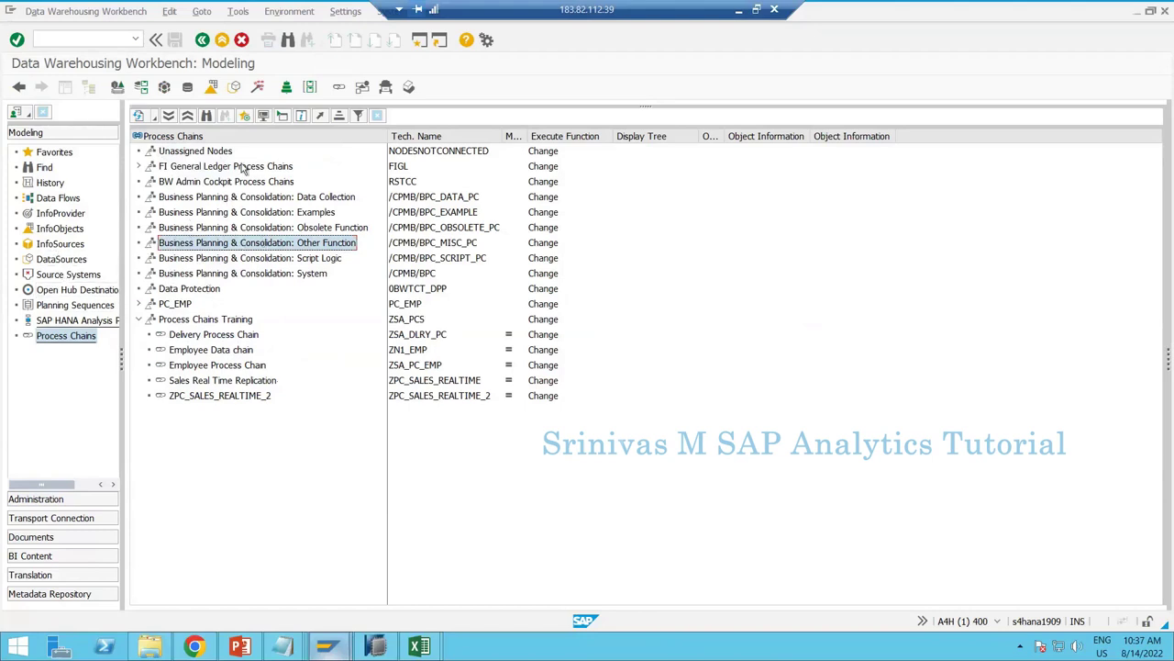
click(163, 198)
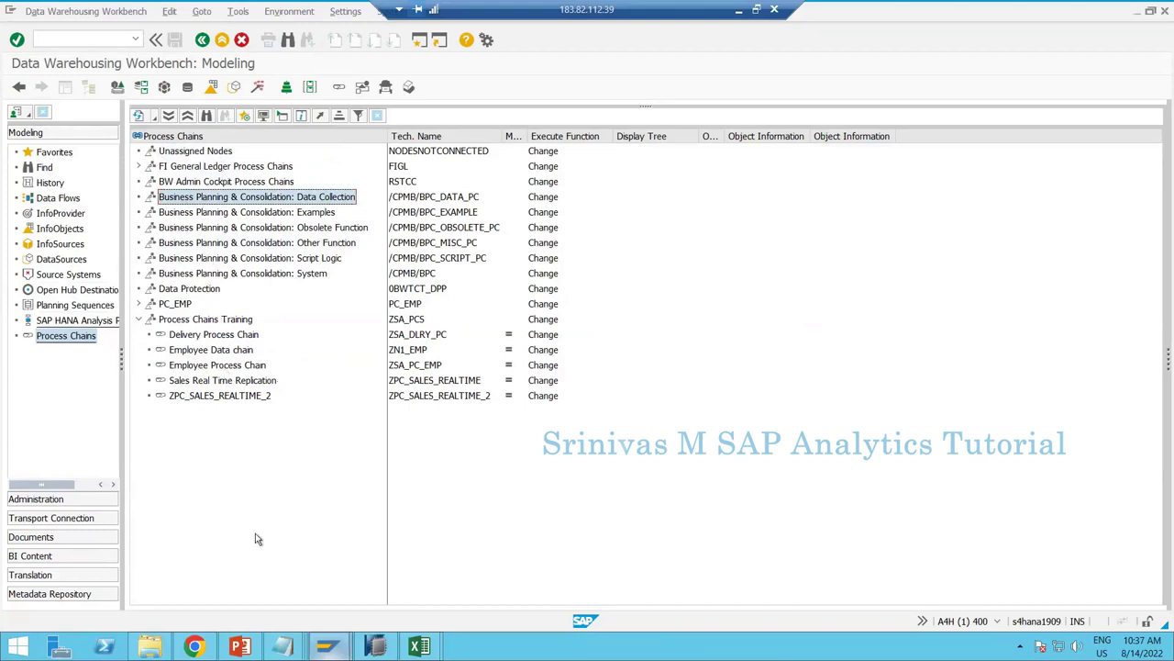
click(170, 320)
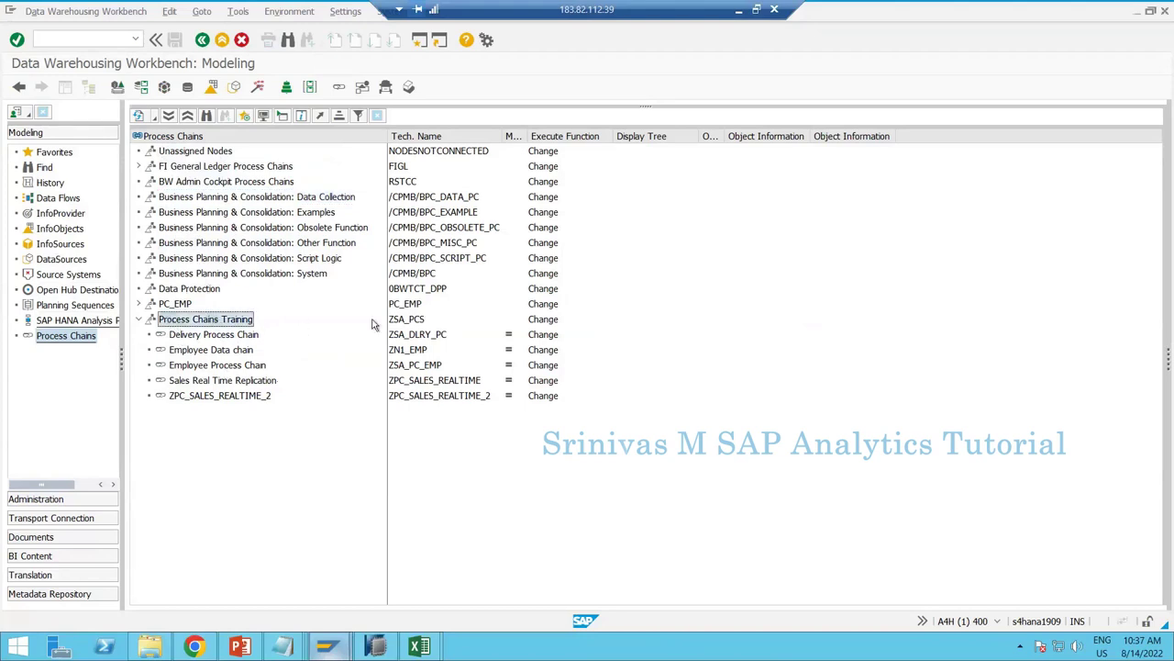
click(404, 321)
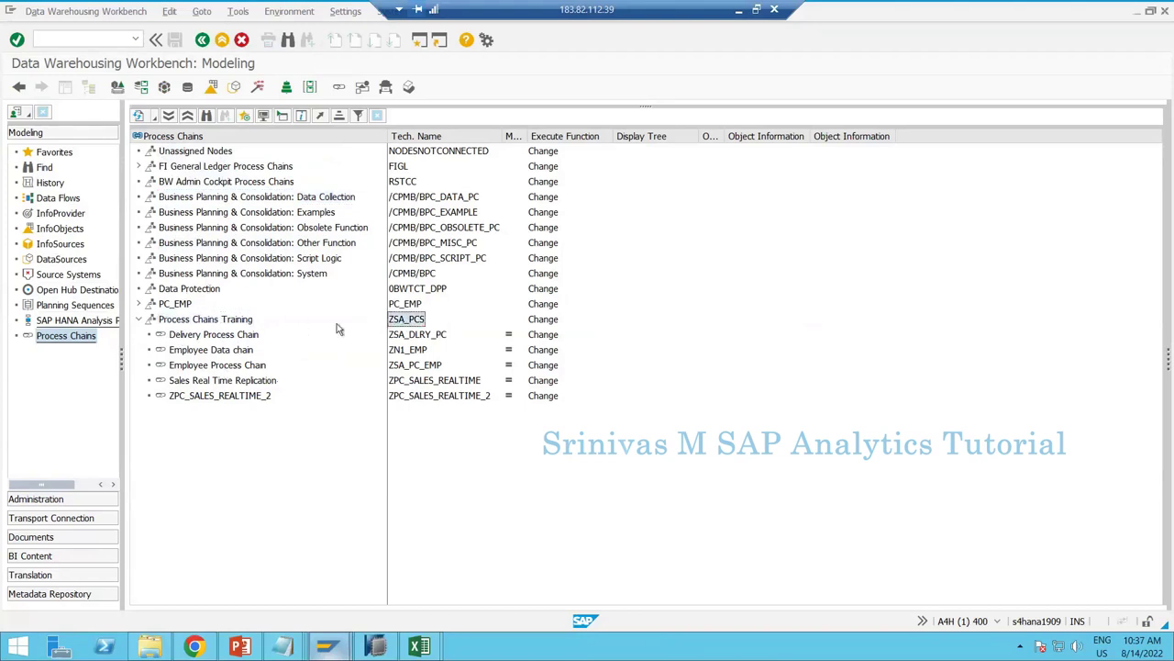
- Create display component ZPC_SR with description ZPC_SR in the Process Chains tree and select it
right_click(195, 137)
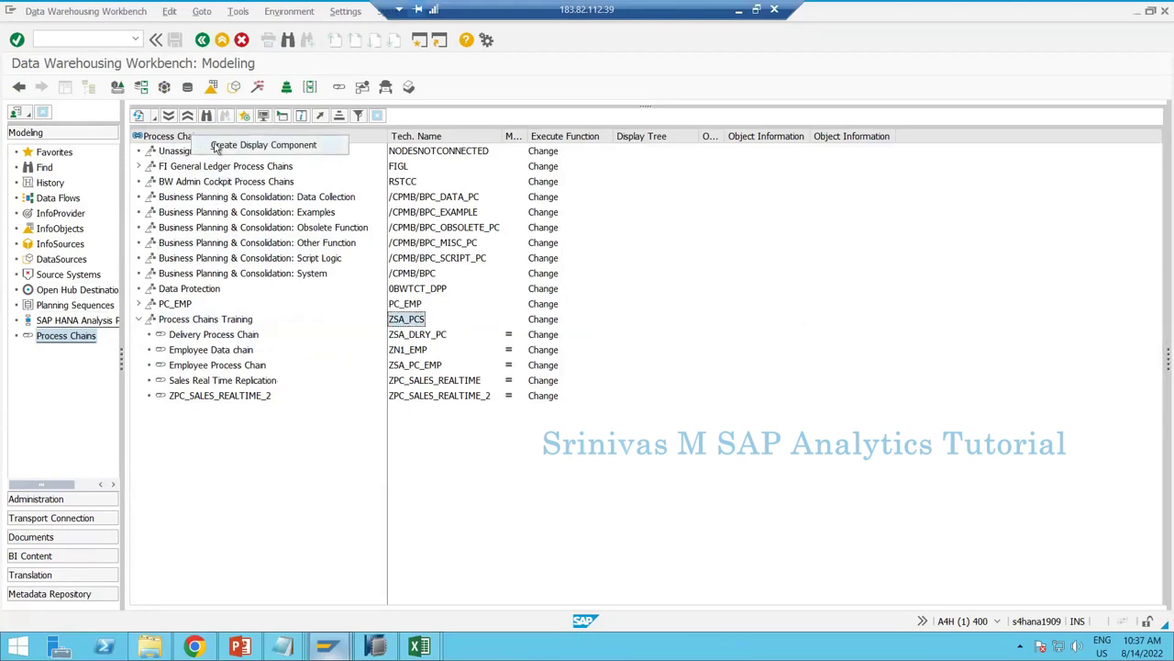
click(216, 149)
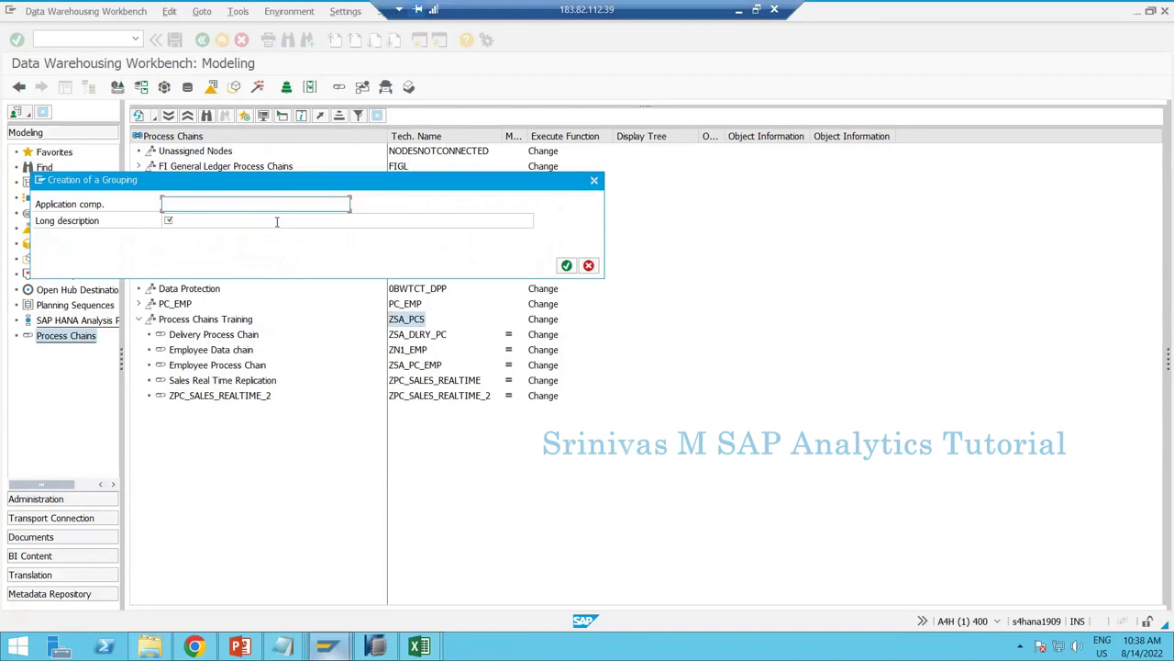
text(ZPC_SR)
click(276, 221)
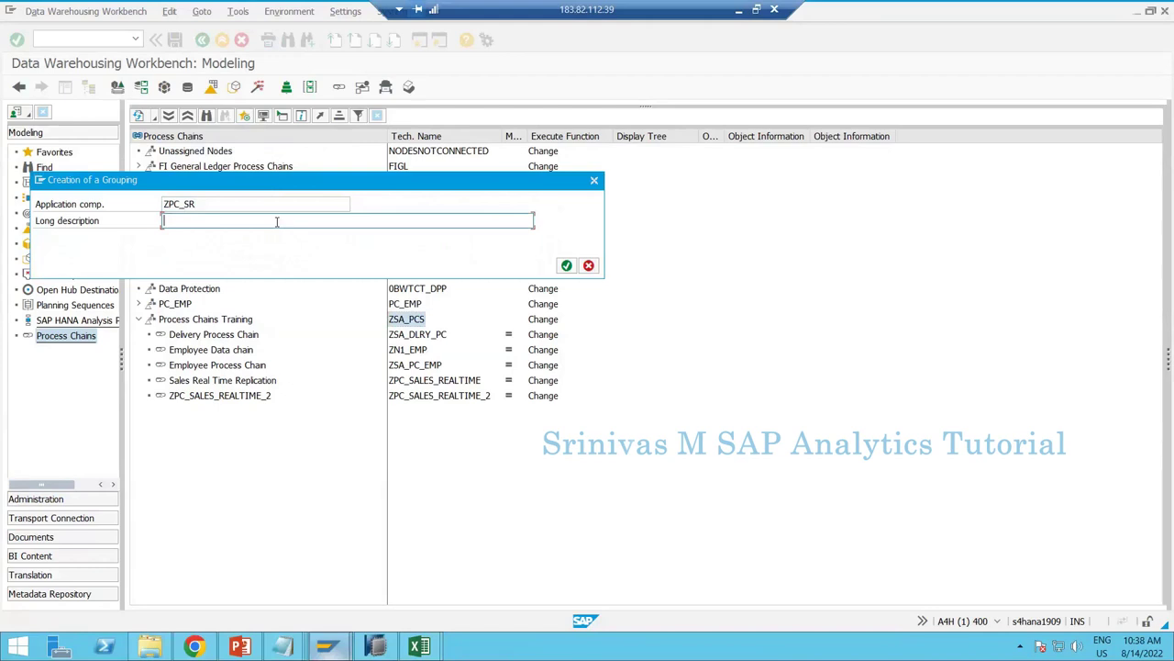
text(ZPC_SR)
key(Return)
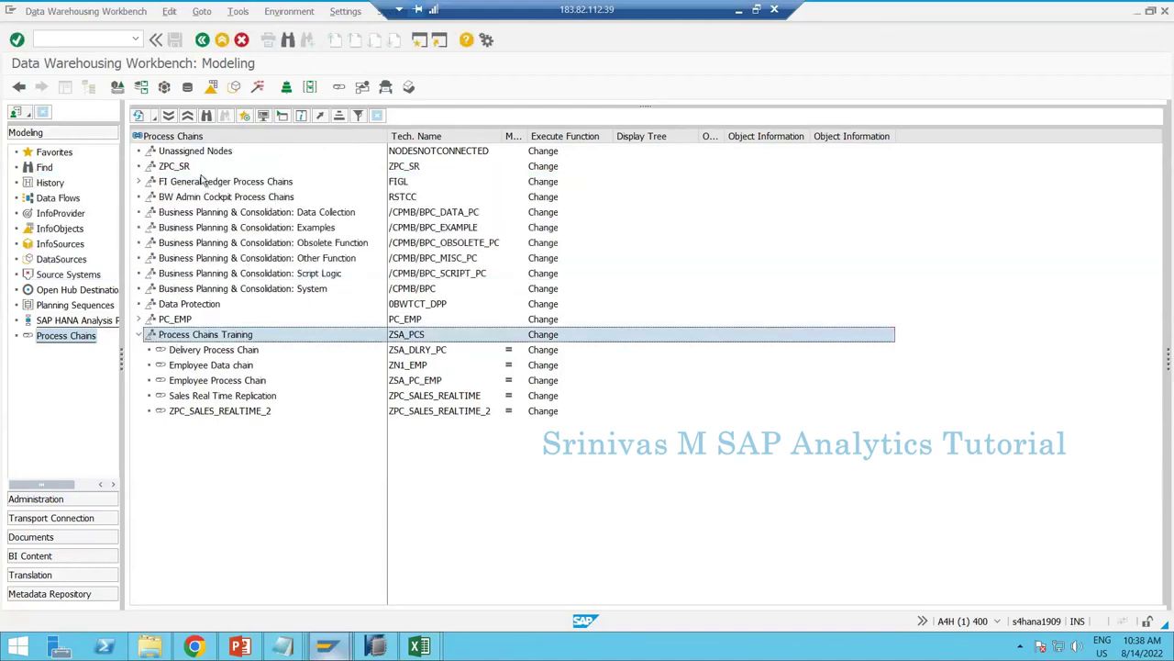
click(172, 166)
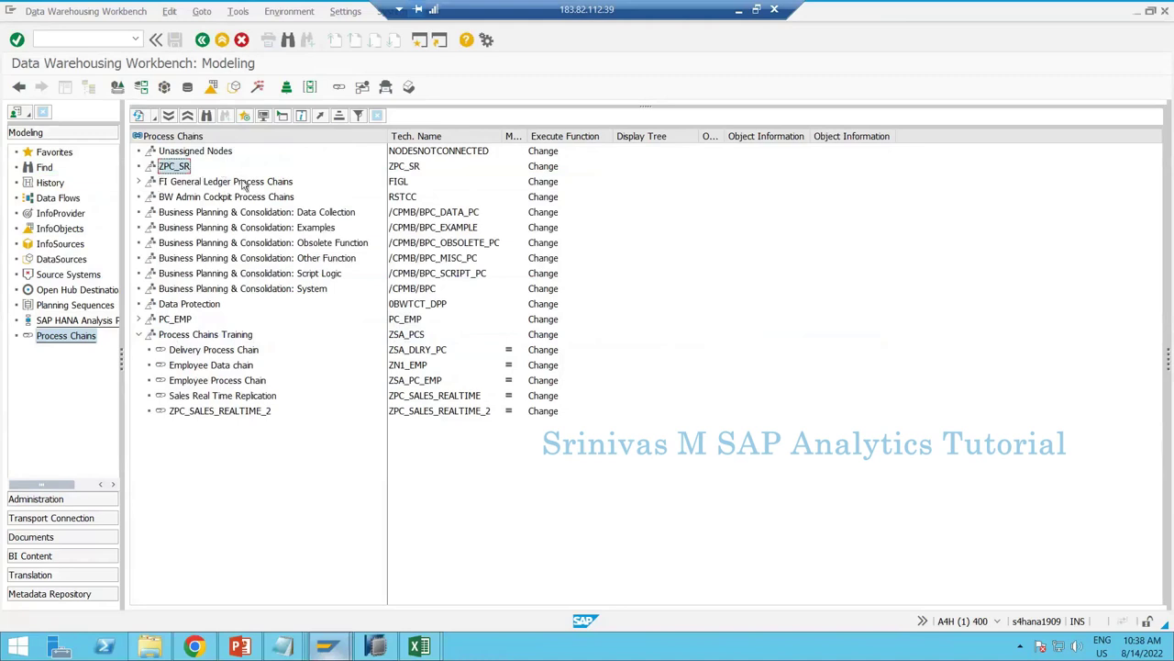
- Begin a new process chain under ZPC_SR and check the 0material and 0plant entries in the Book1 notes
right_click(165, 174)
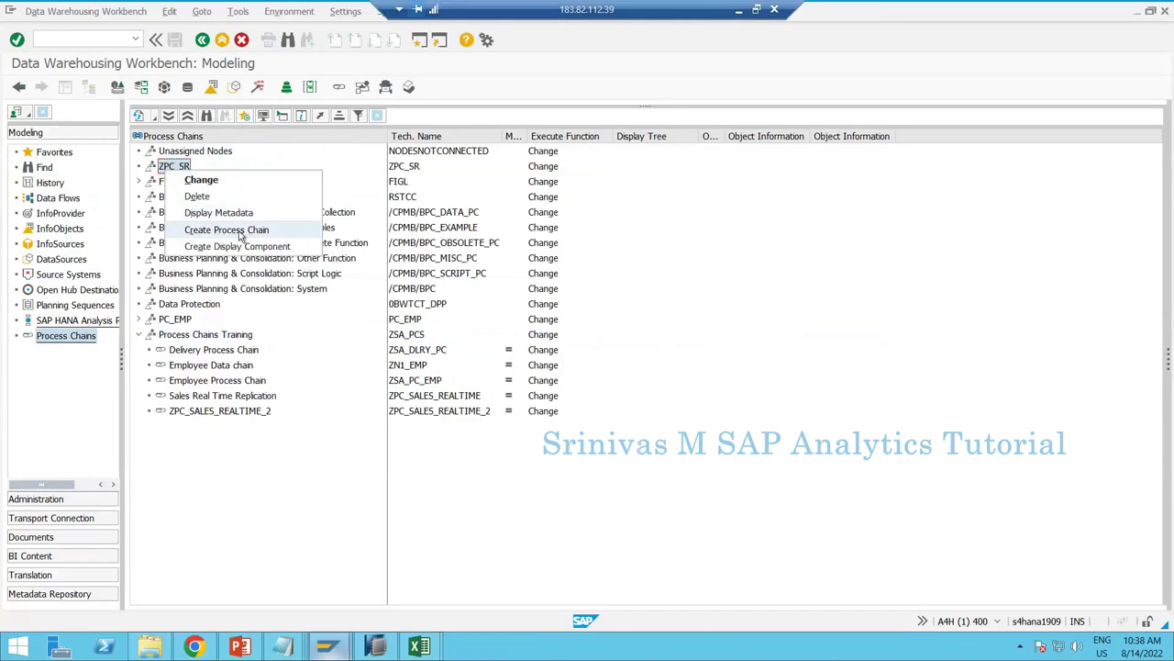
click(240, 236)
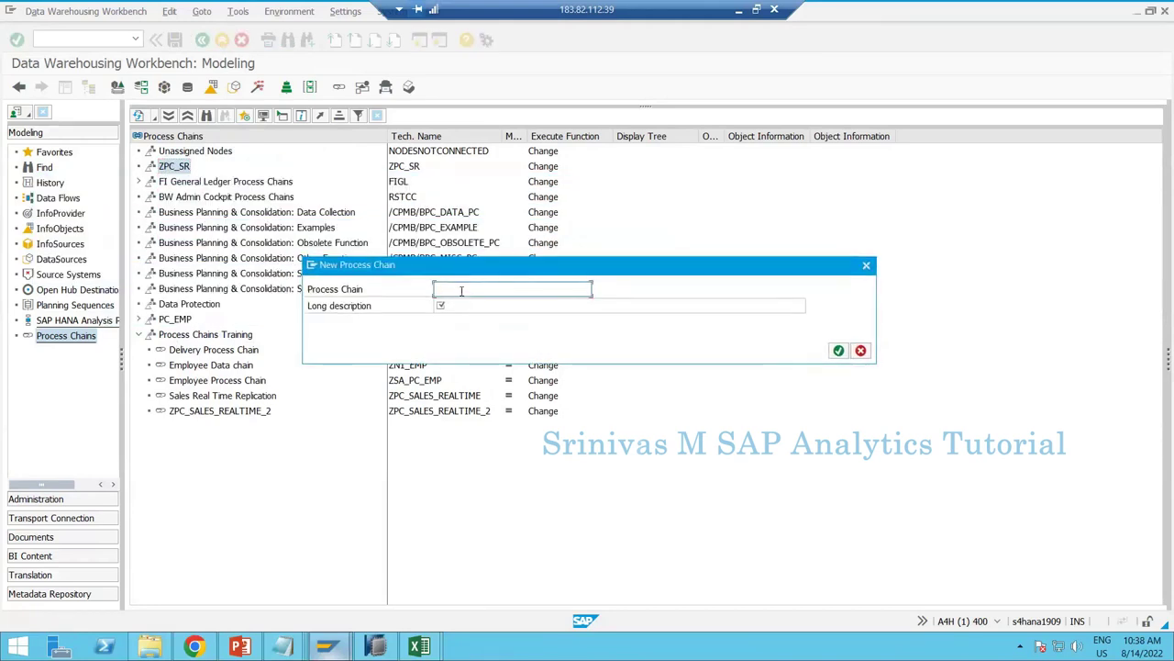
click(541, 311)
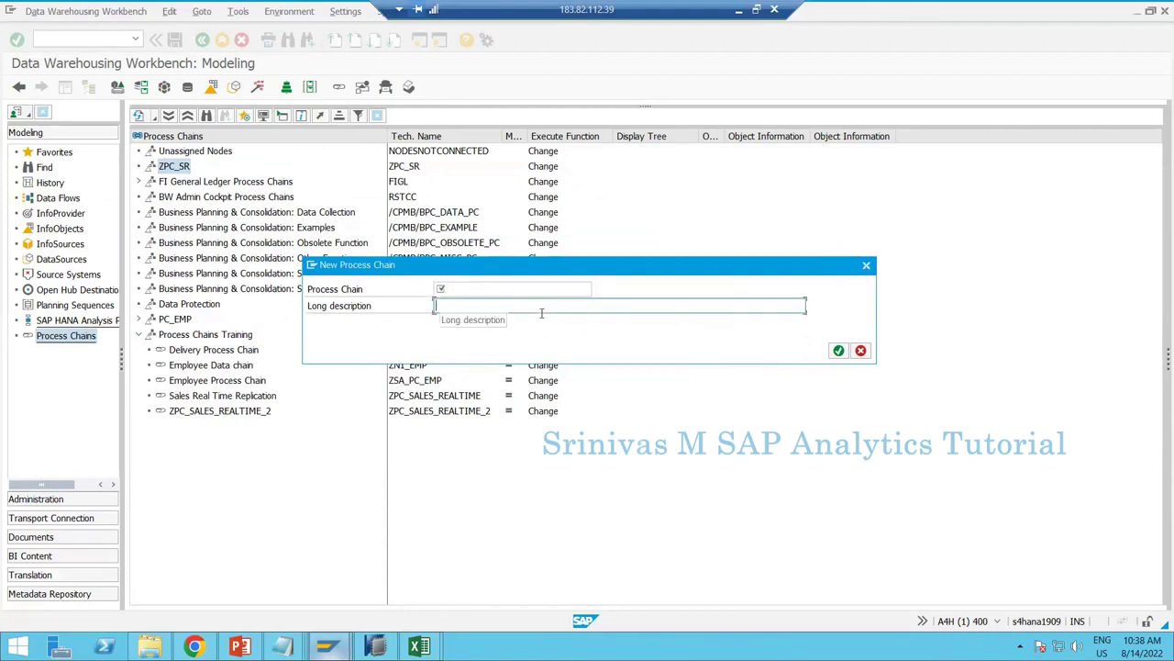
mouse_move(422, 649)
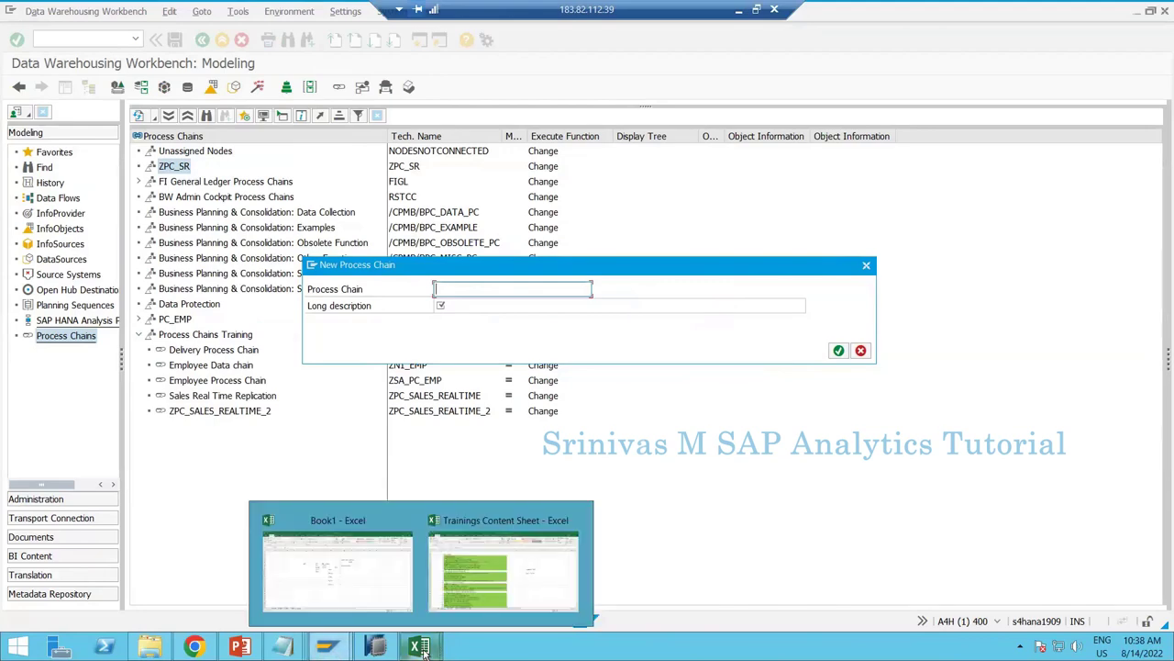
click(368, 573)
drag(690, 224, 646, 417)
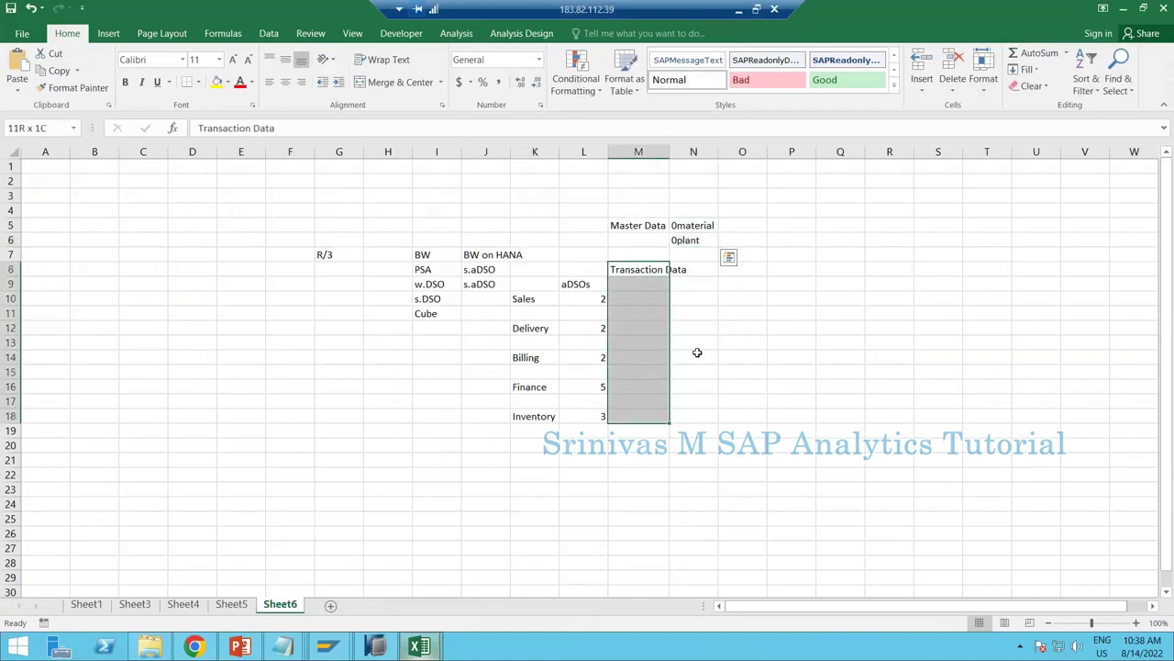
click(695, 229)
- Name the chain zPC_MD with description 'MaserDtaata Process Chain' and confirm it
key(alt+Tab)
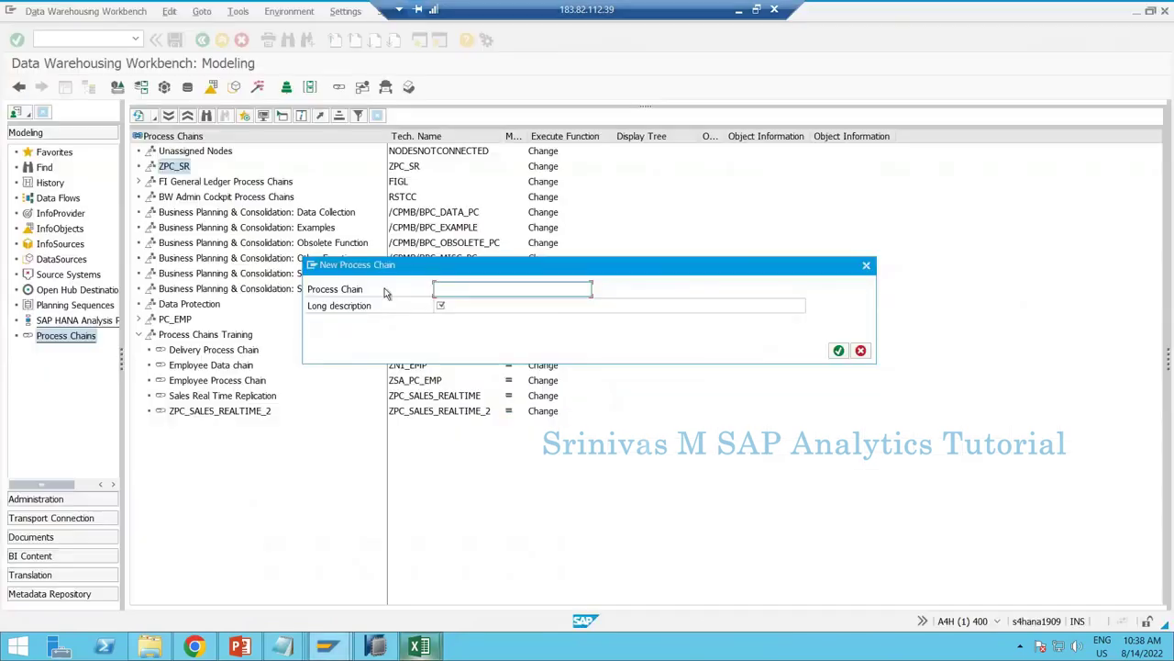
text(z)
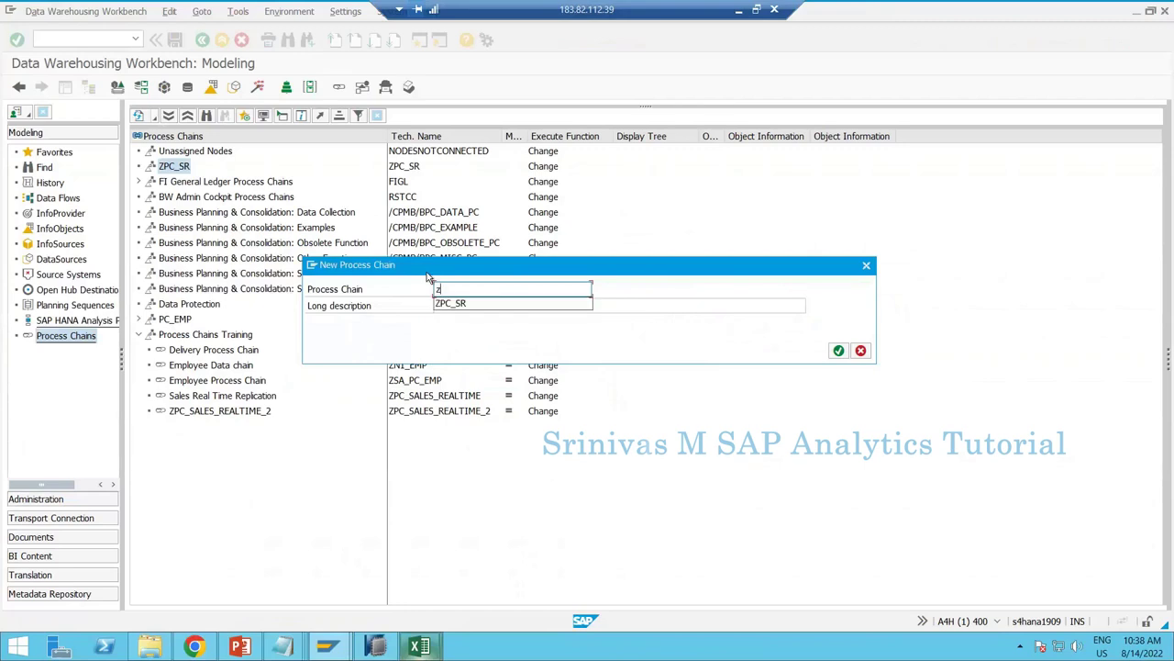
text(PC_MD)
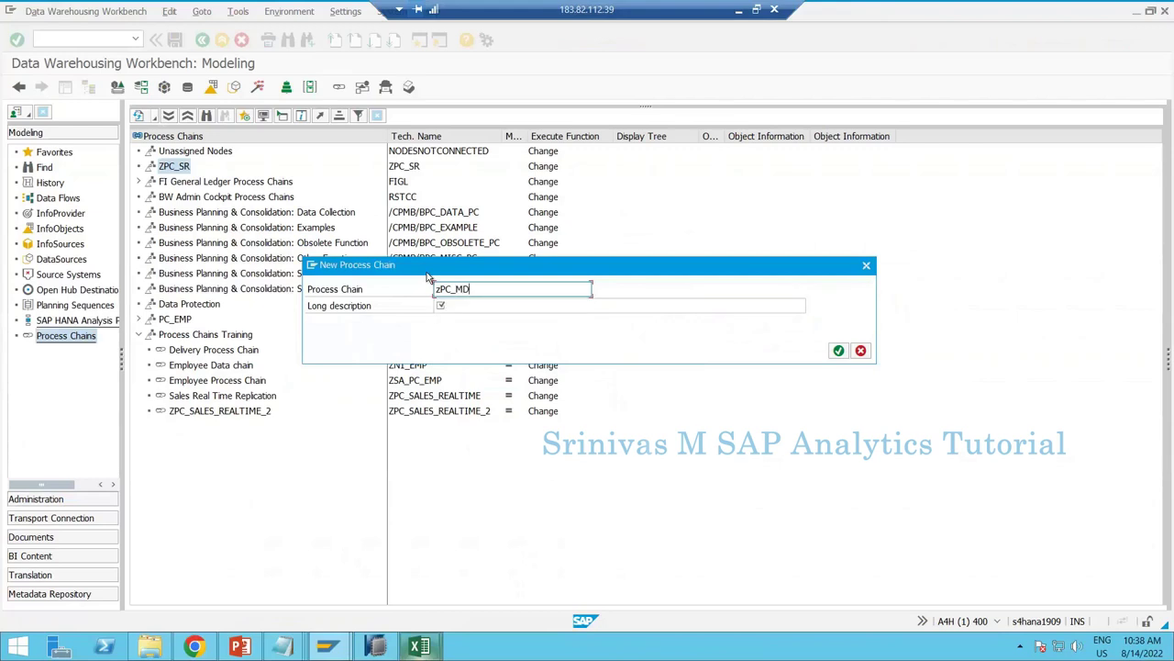
click(460, 305)
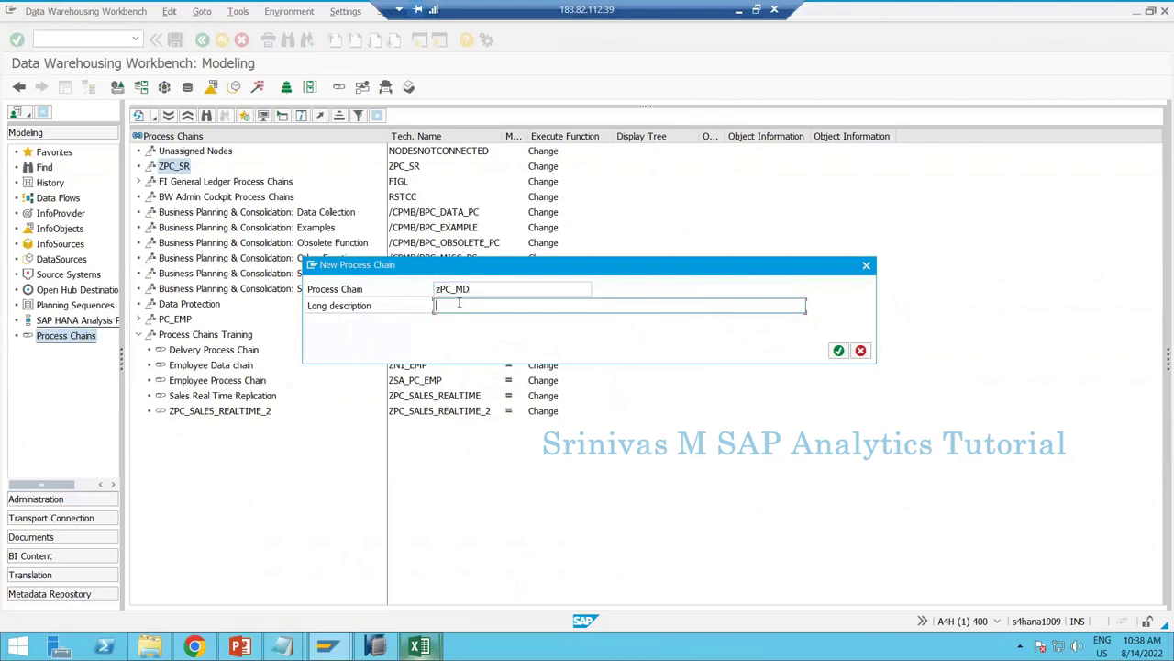
text(Maser)
text(Dta)
text(ata Proces)
text(s Chain)
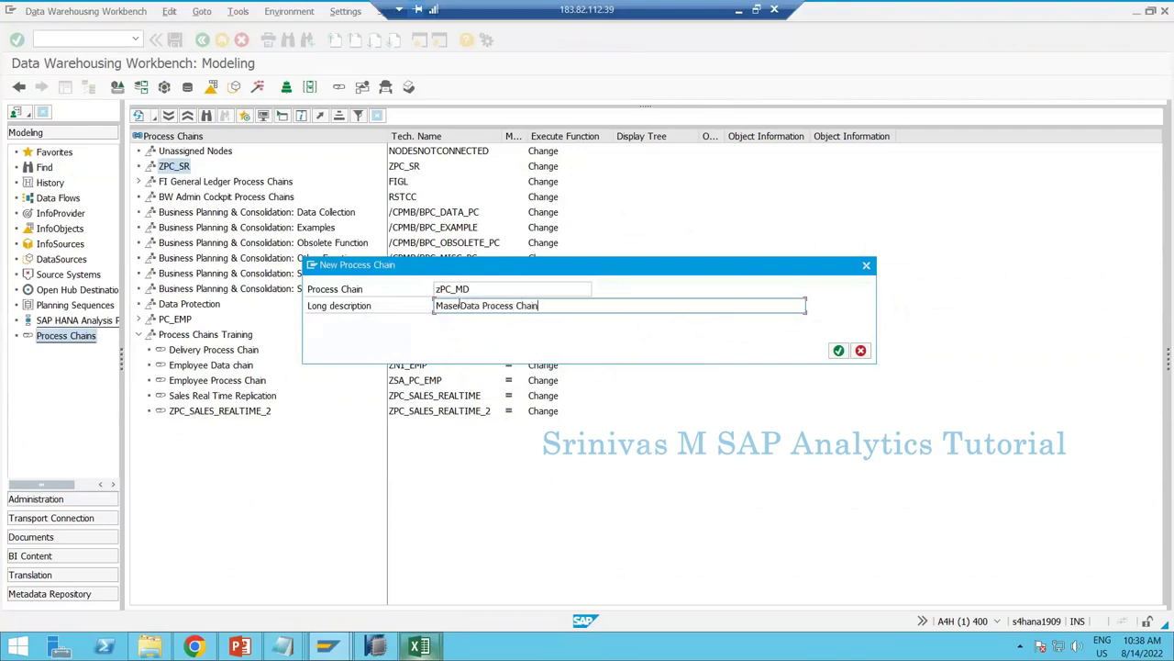
key(Return)
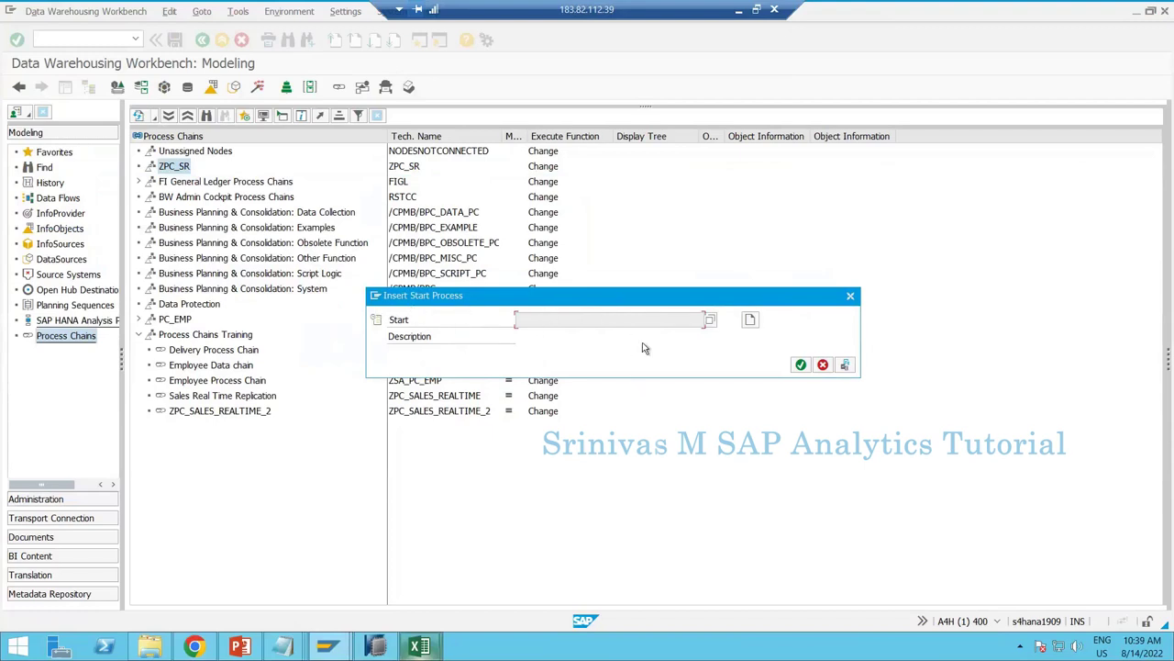
- Create start variant zPC_MD_START with the description 'Process chann start'
click(751, 320)
text(zPC_MD)
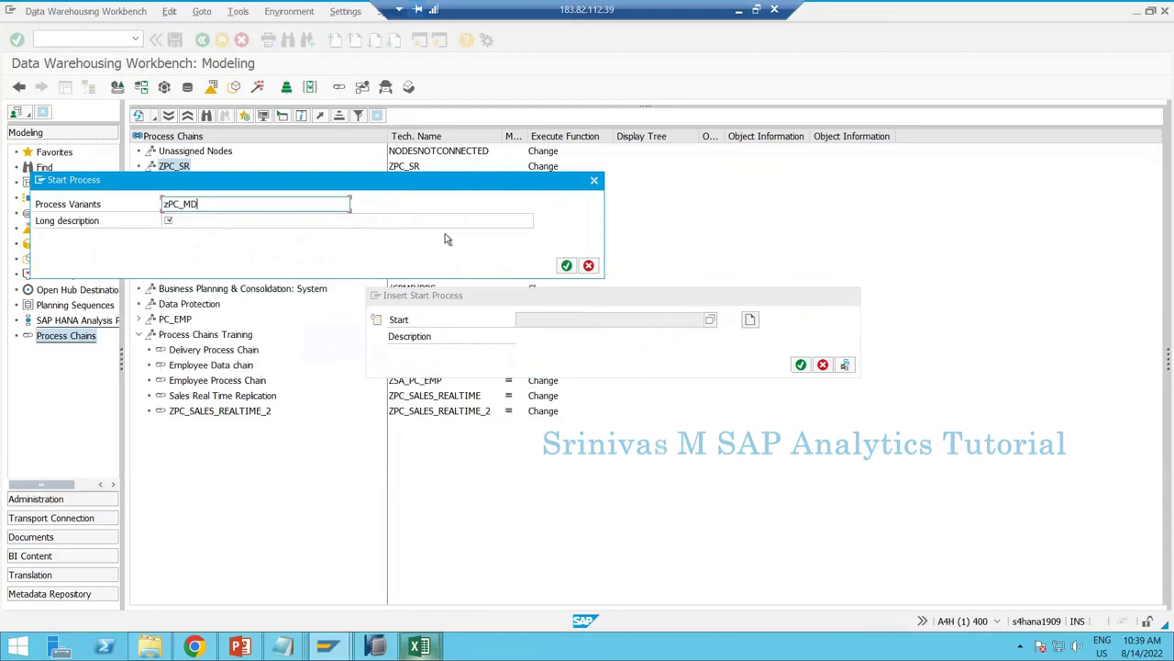
text(_START)
key(Tab)
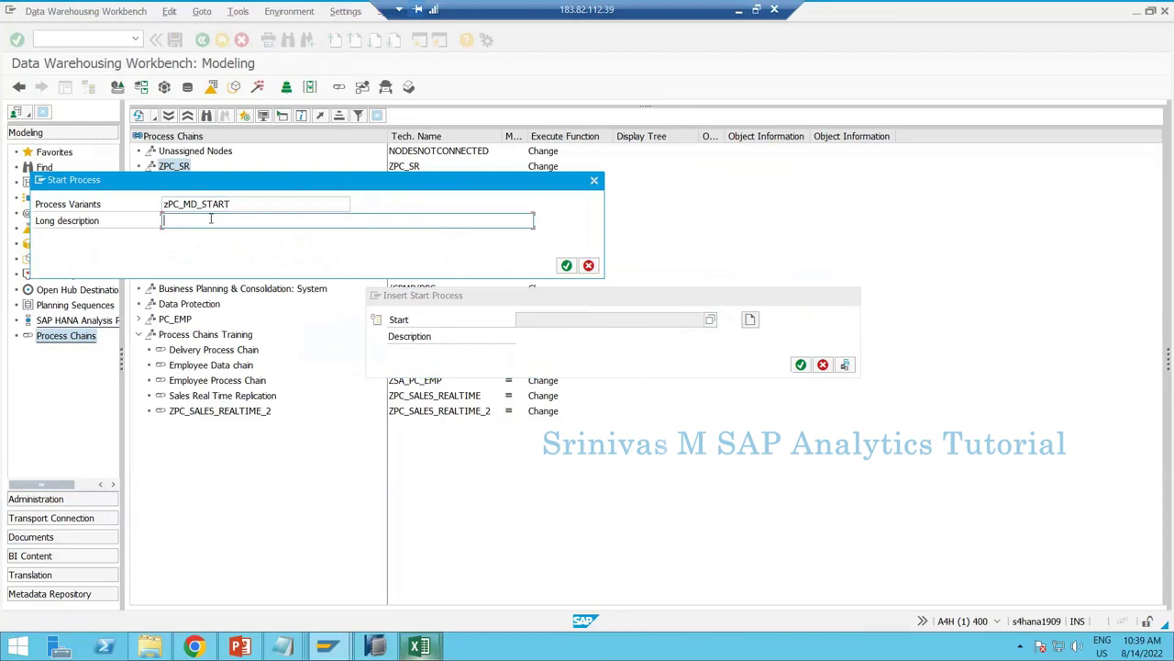
text(P)
text(roce)
text(ss chan)
text(n start)
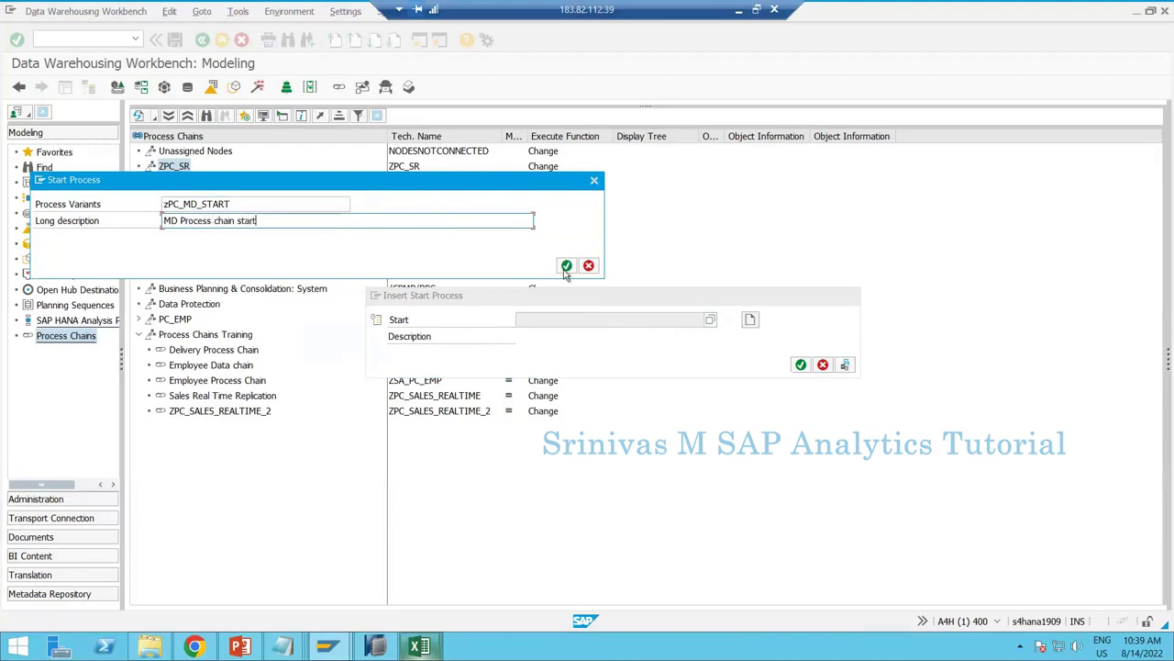
click(566, 266)
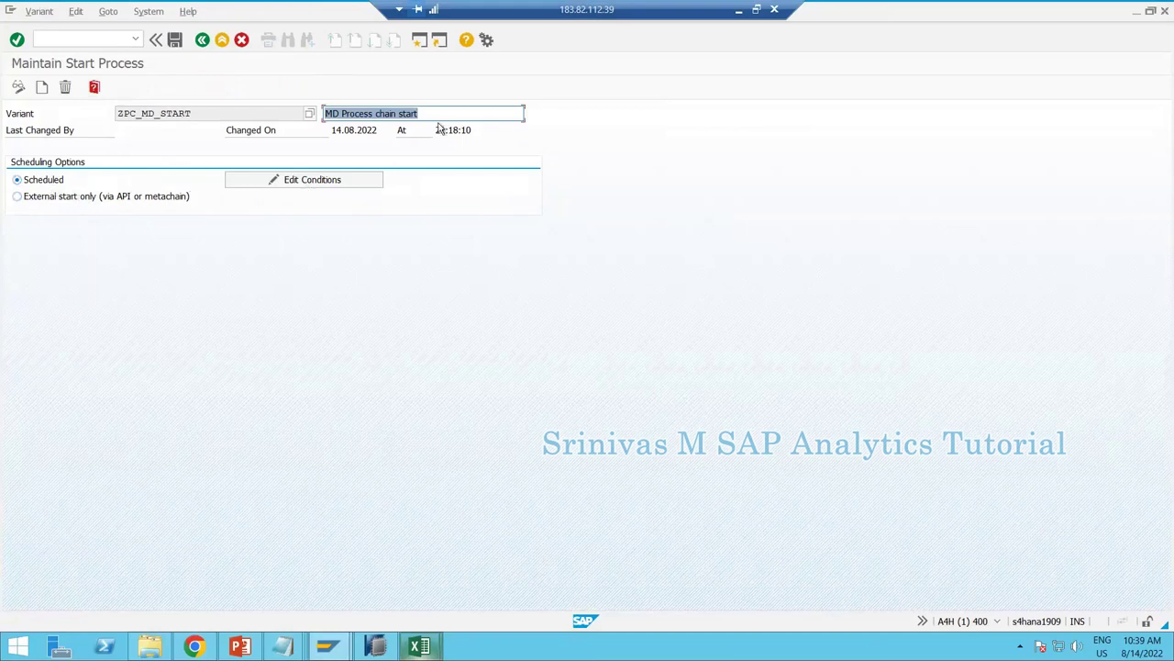
- Schedule the start variant to start immediately, save it, and insert it into the chain
click(43, 180)
click(308, 181)
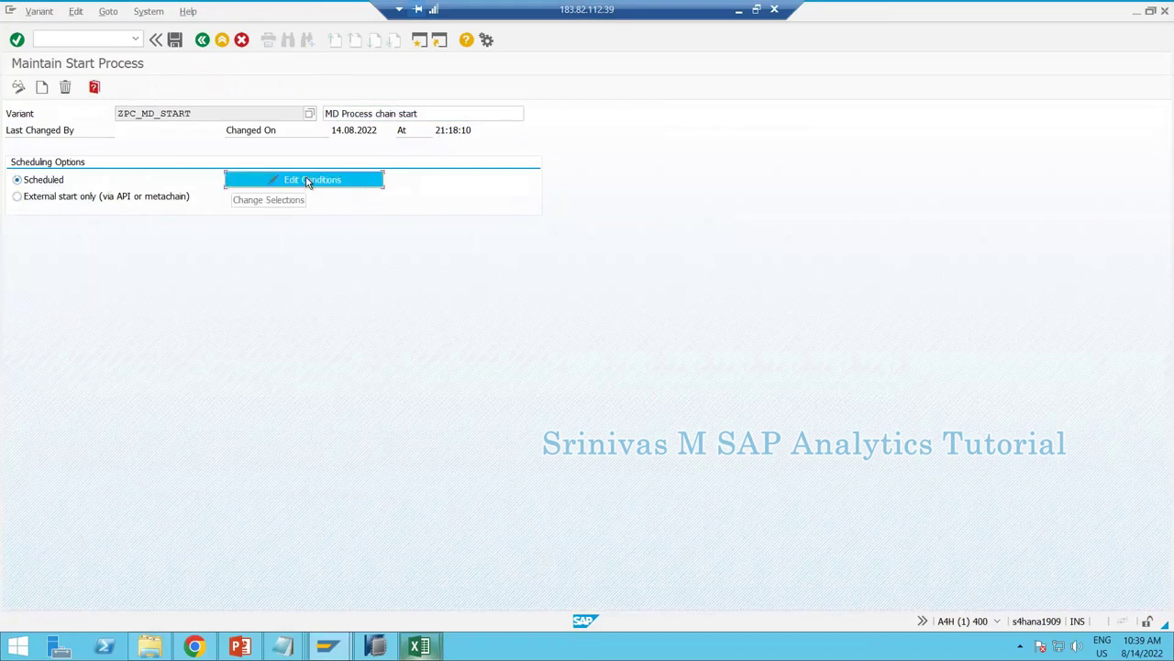
click(46, 156)
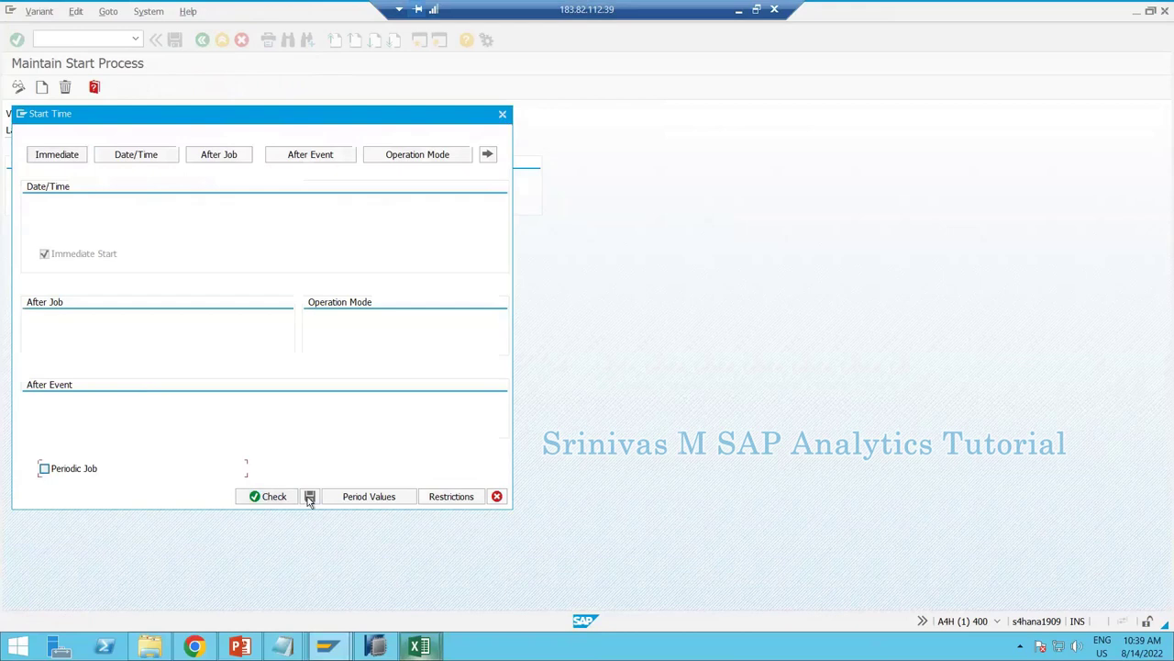
click(310, 496)
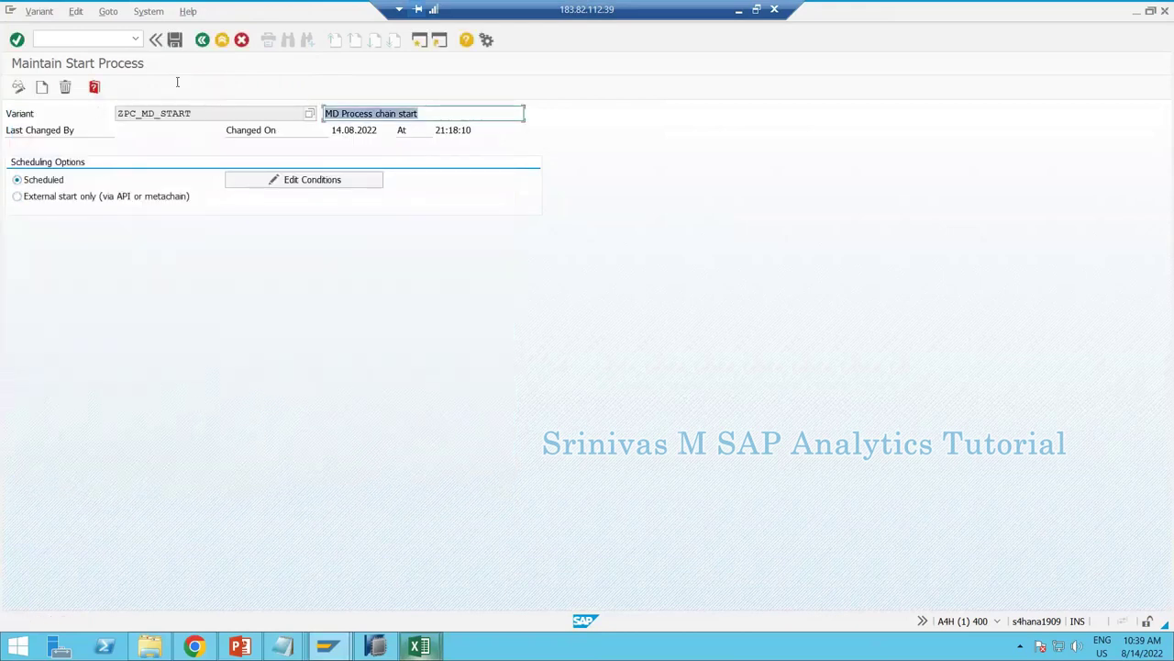
click(174, 43)
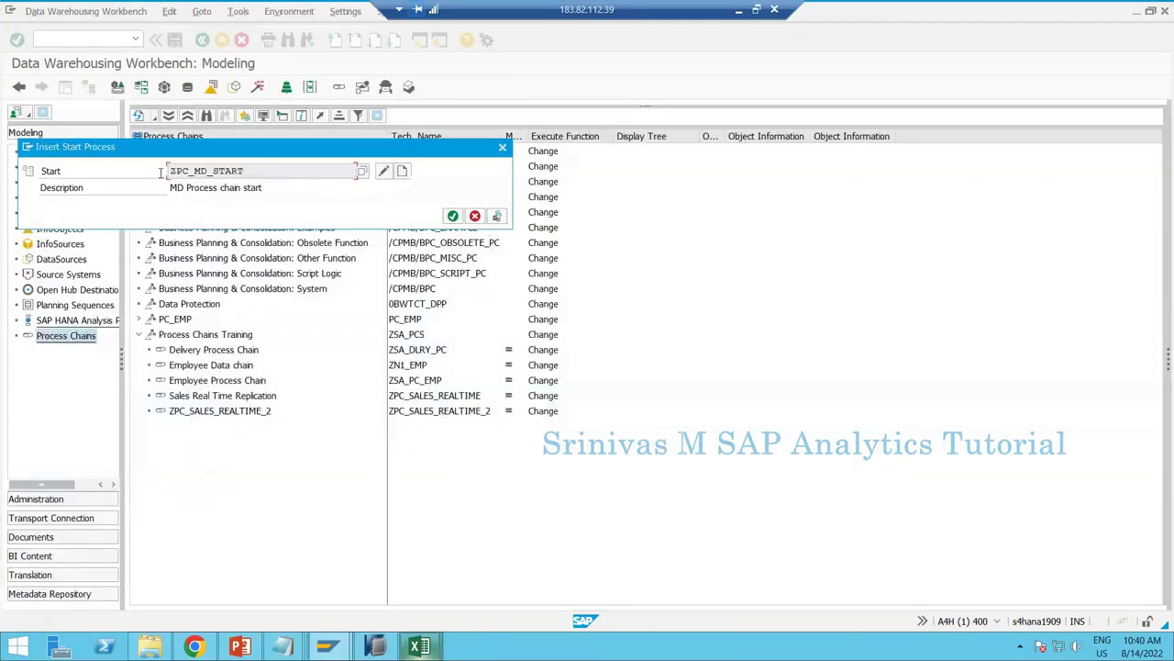
double_click(159, 172)
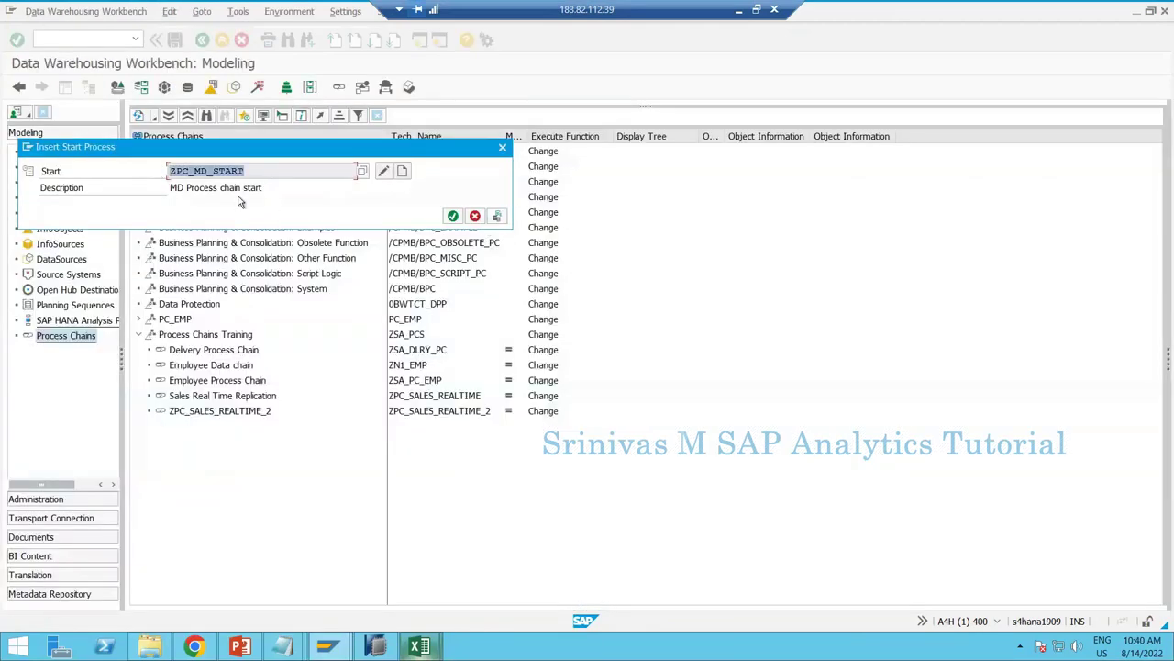
click(453, 217)
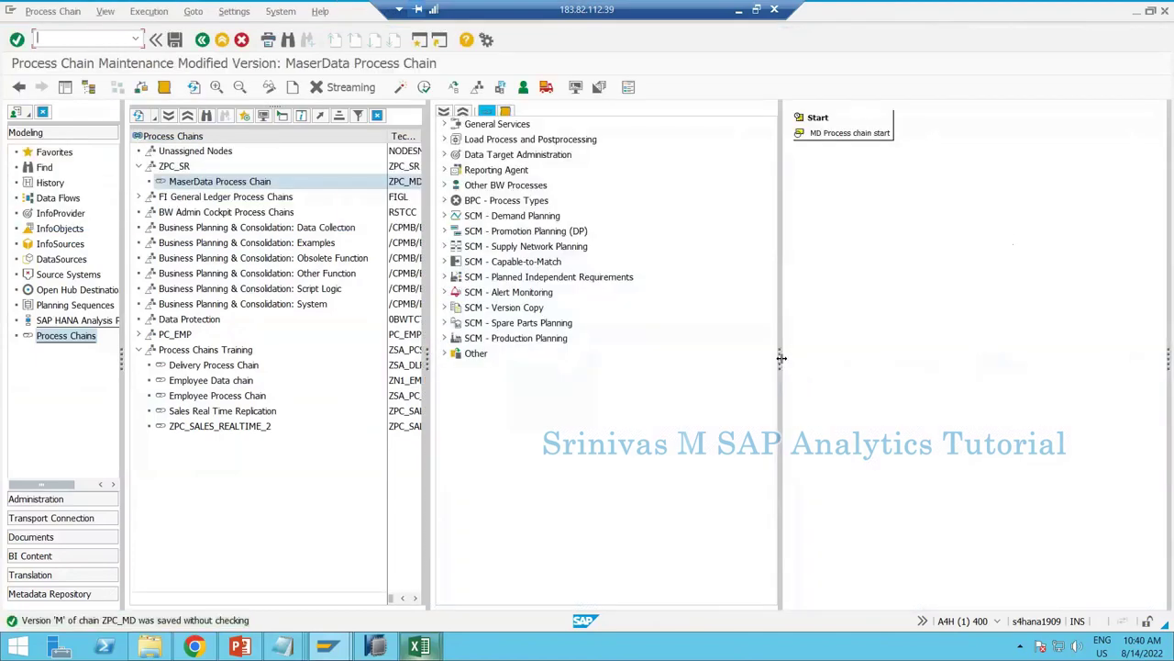
- Autofit column F on Book1's Sheet5 to show the DTP IDs and reposition the Start node
drag(780, 358, 637, 354)
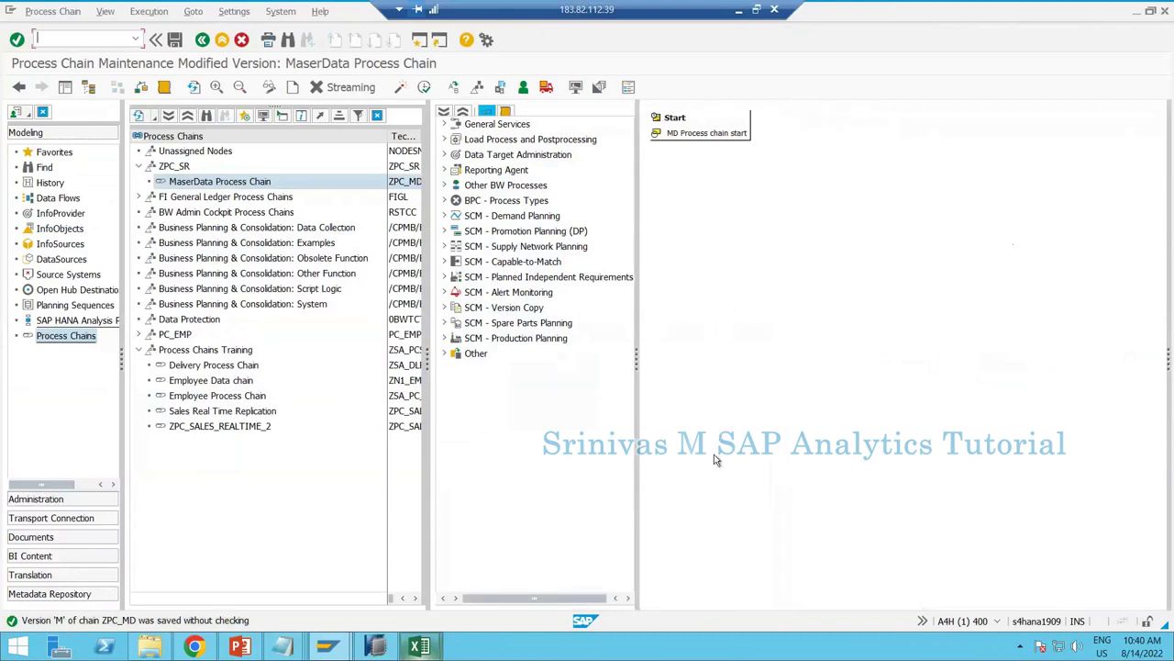
click(431, 647)
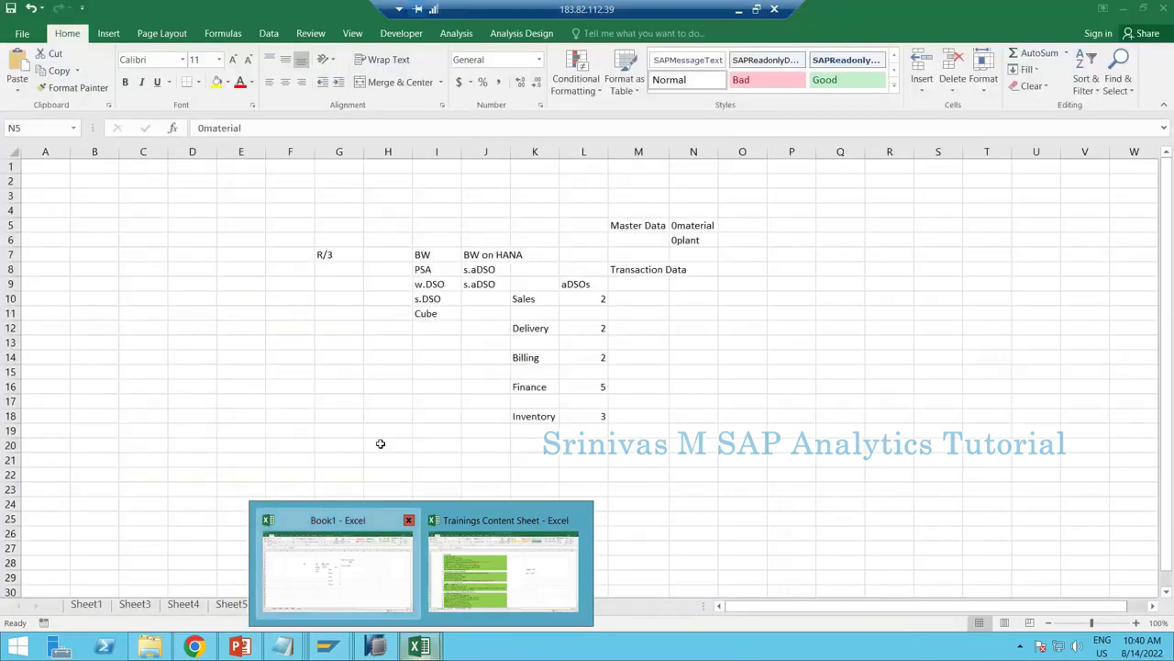
click(366, 560)
click(232, 604)
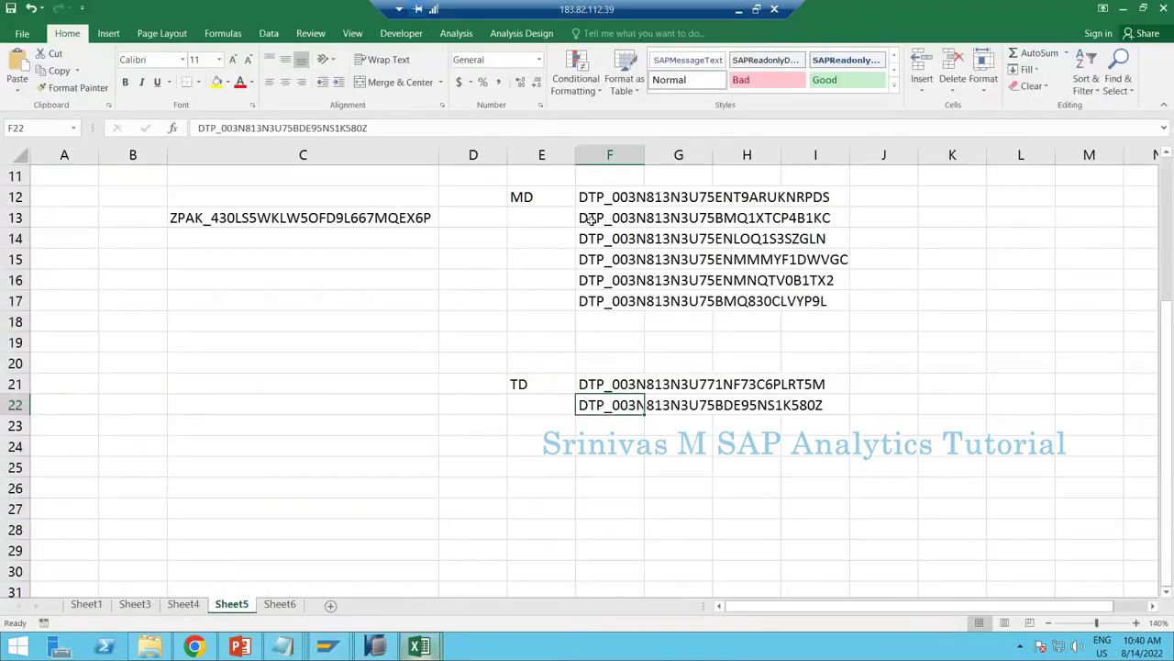
click(649, 154)
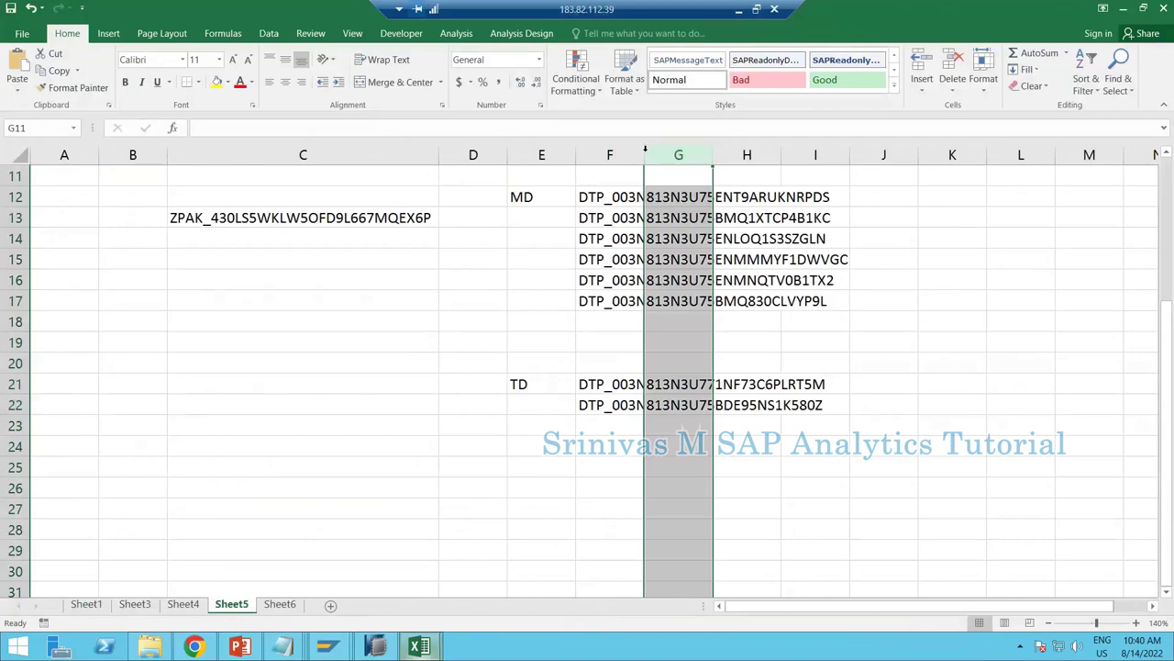
double_click(645, 155)
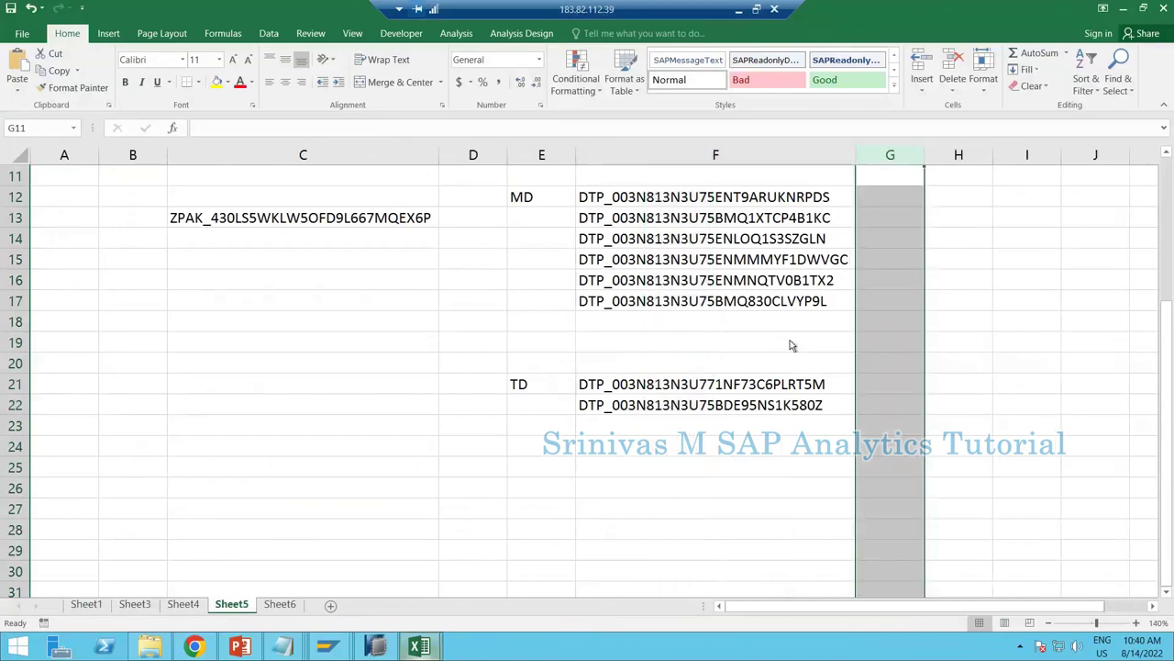
key(alt+Tab)
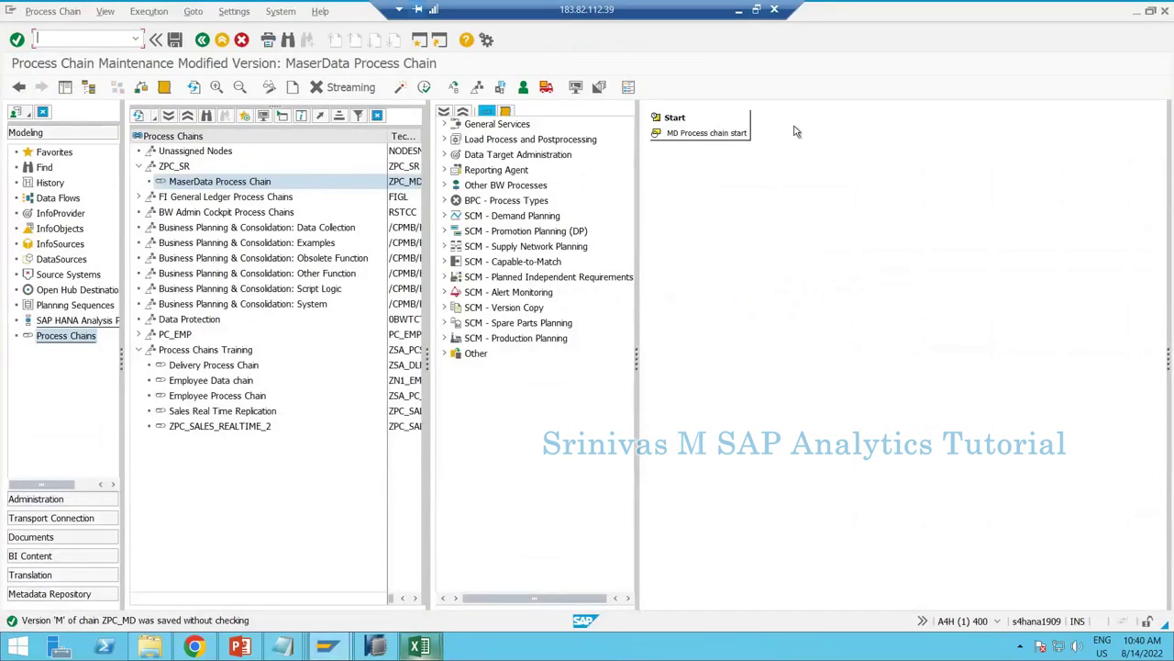
drag(797, 131, 848, 129)
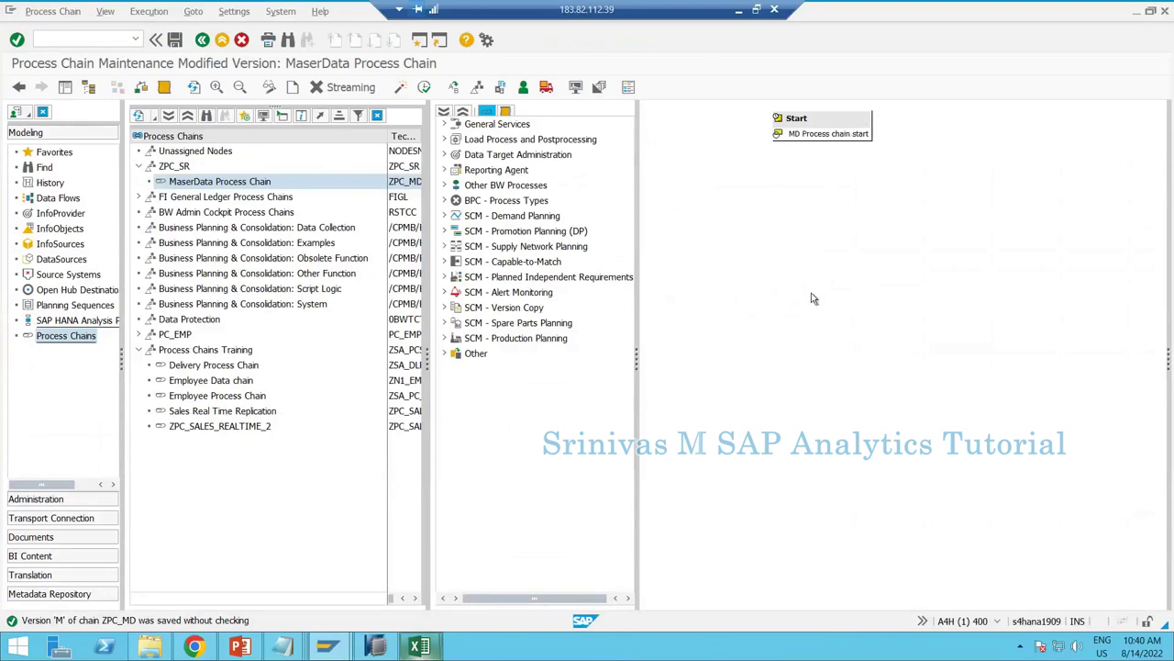
- Copy the first master-data DTP ID from cell F12 of Sheet5
key(alt+Tab)
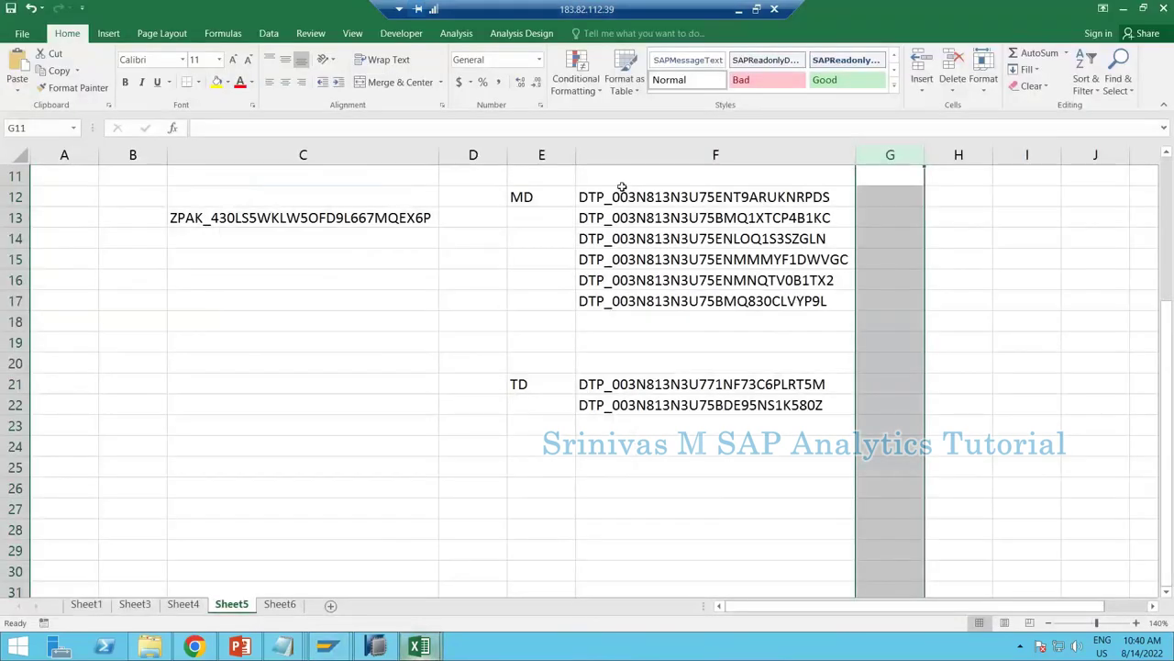
drag(620, 196, 616, 299)
click(622, 196)
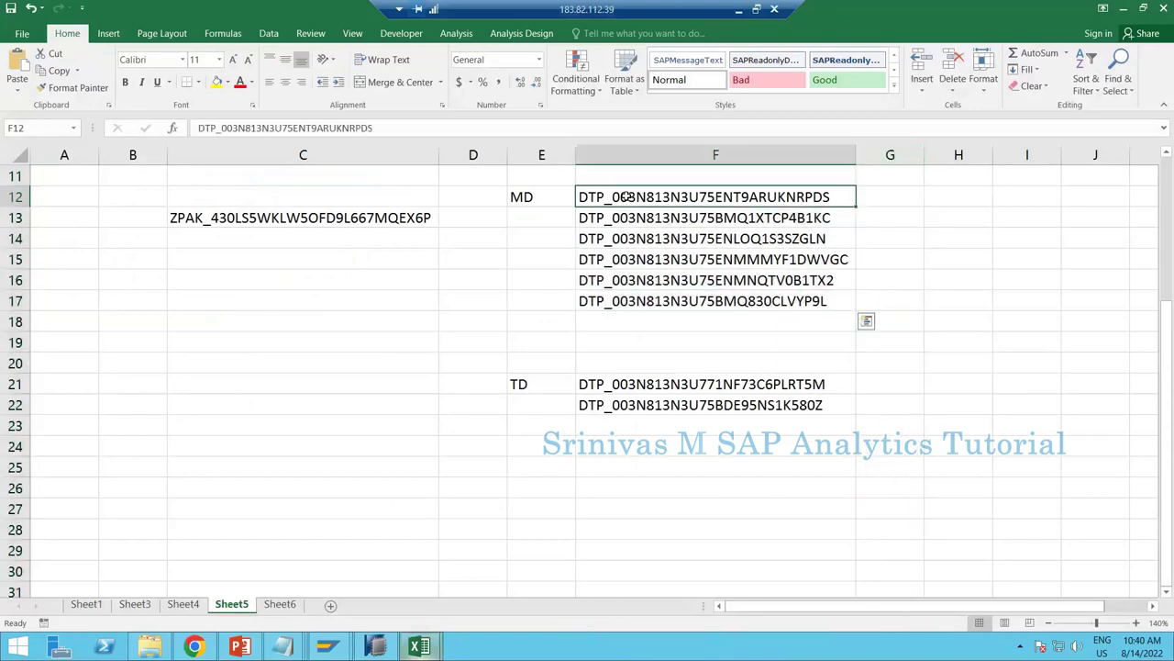
key(alt+Tab)
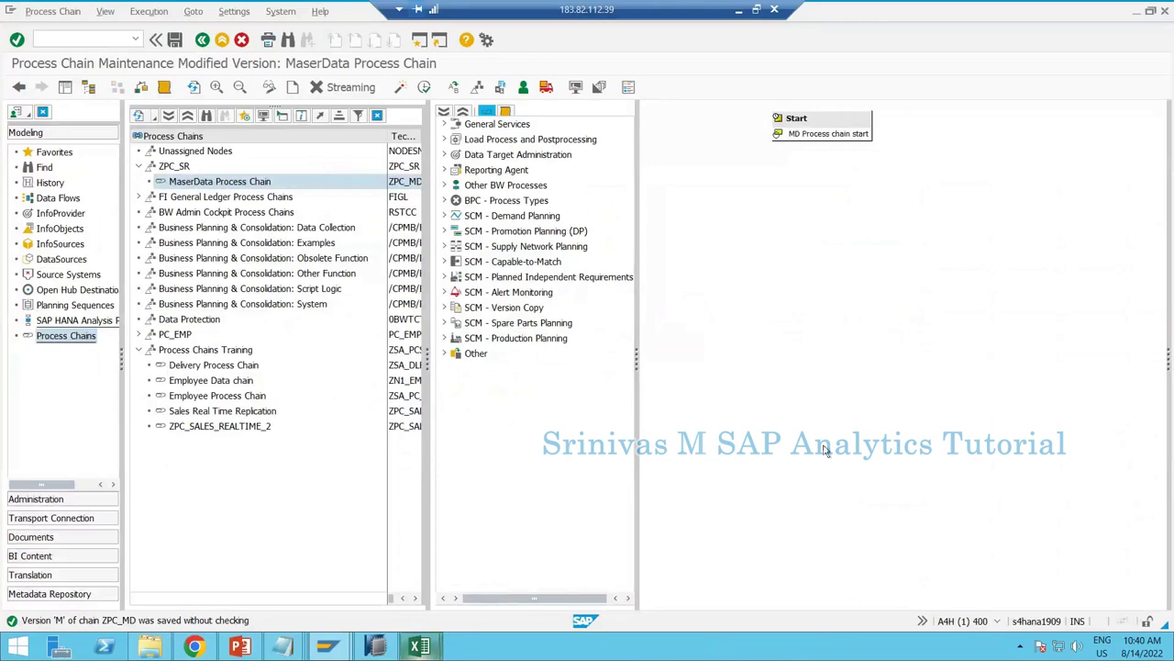
key(alt+Tab)
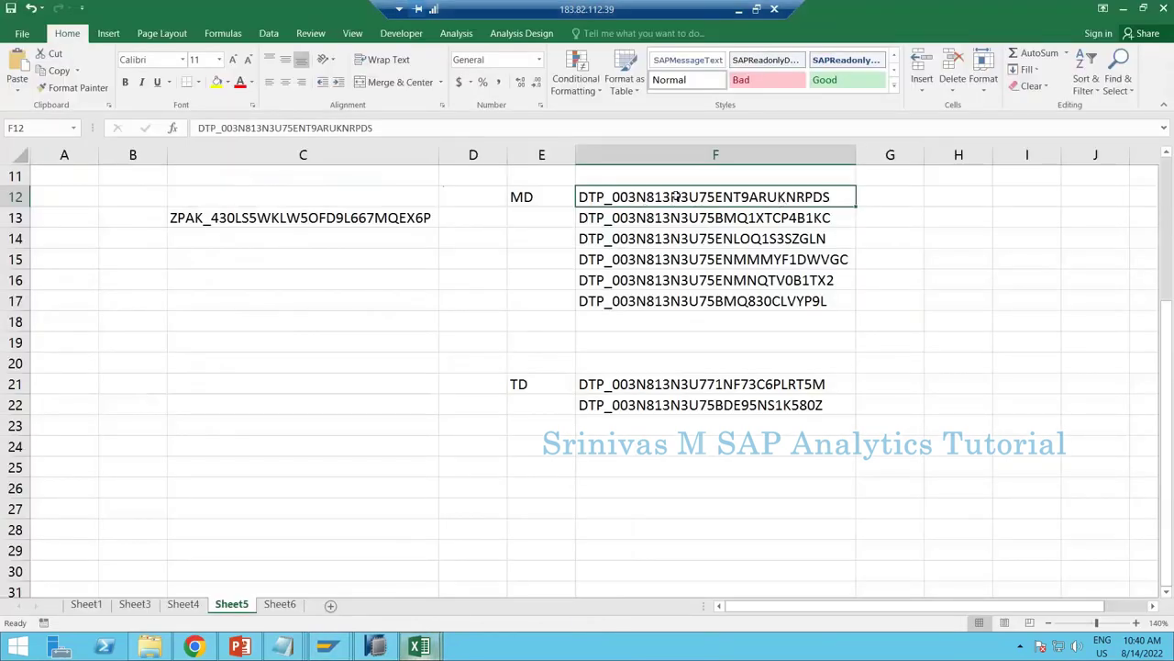
key(ctrl+c)
key(alt+Tab)
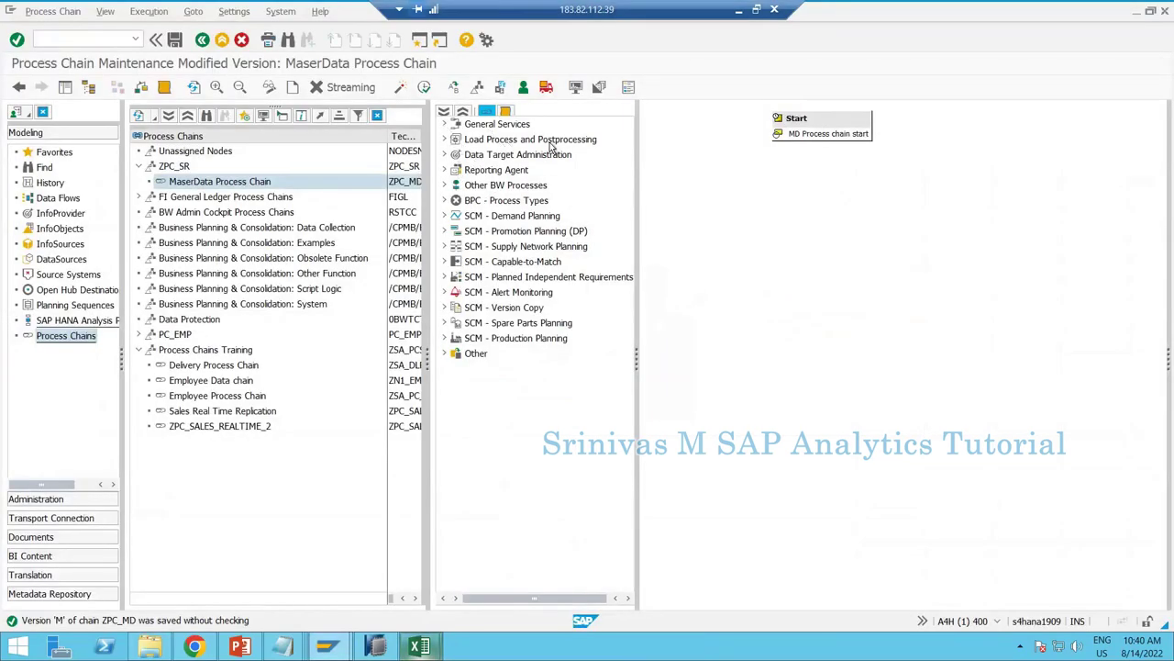
- Expand Load Process and Postprocessing in the process types and insert a Data Transfer Process step
click(445, 154)
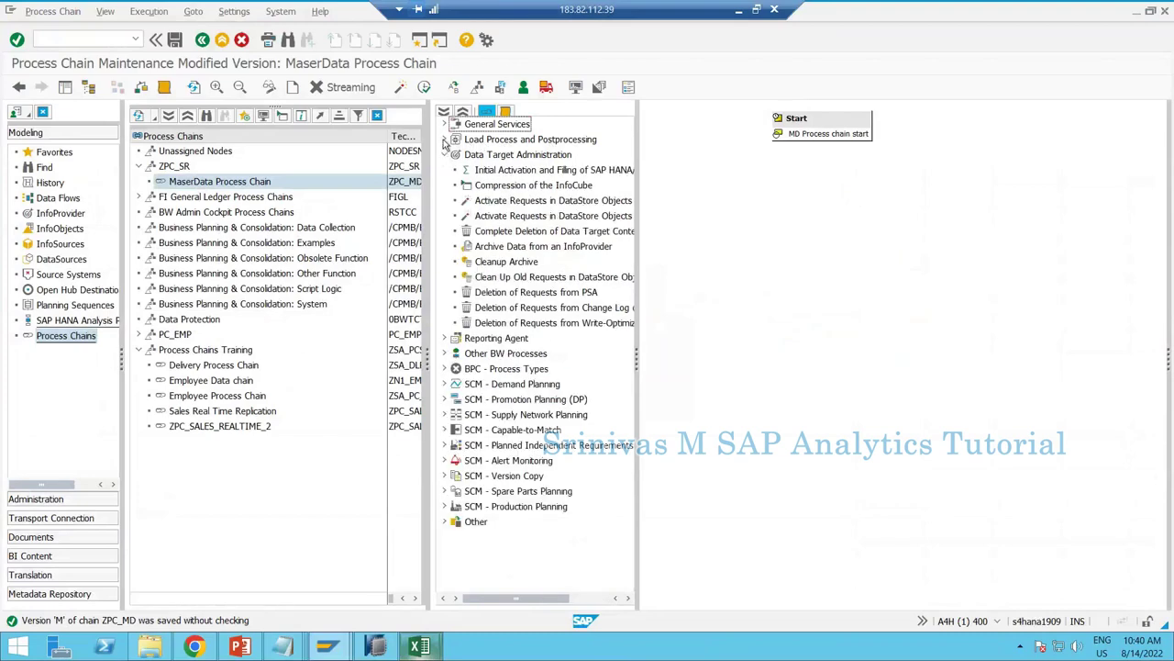
click(445, 140)
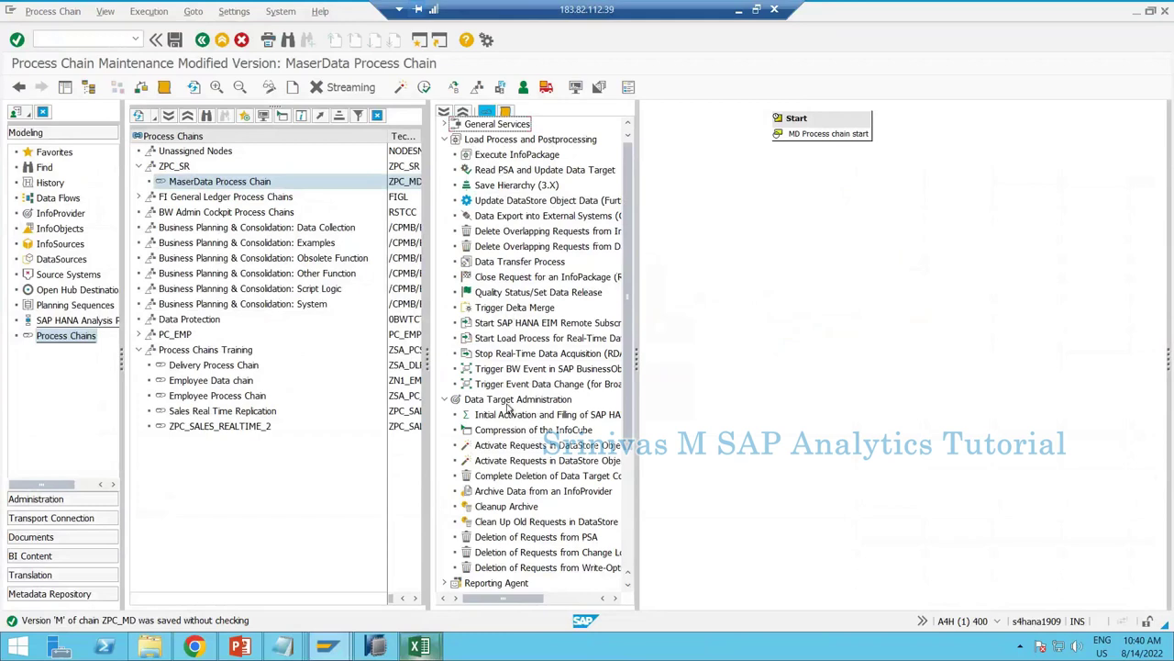
scroll(507, 408, down, 1)
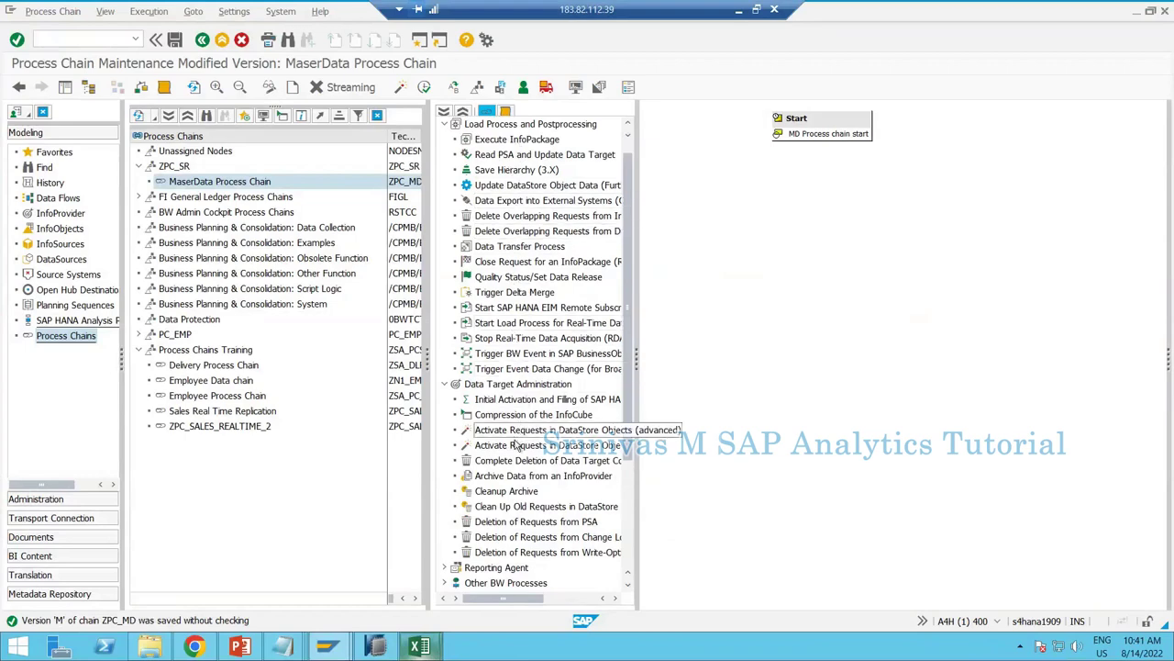
scroll(519, 446, down, 2)
scroll(508, 329, up, 2)
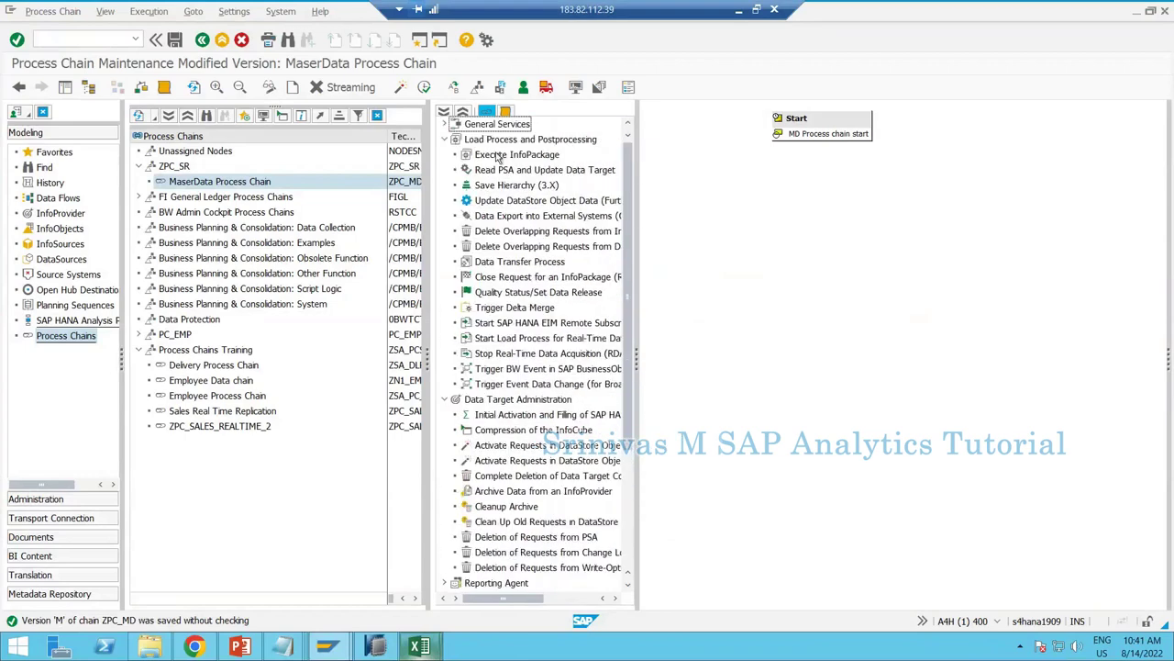
click(446, 125)
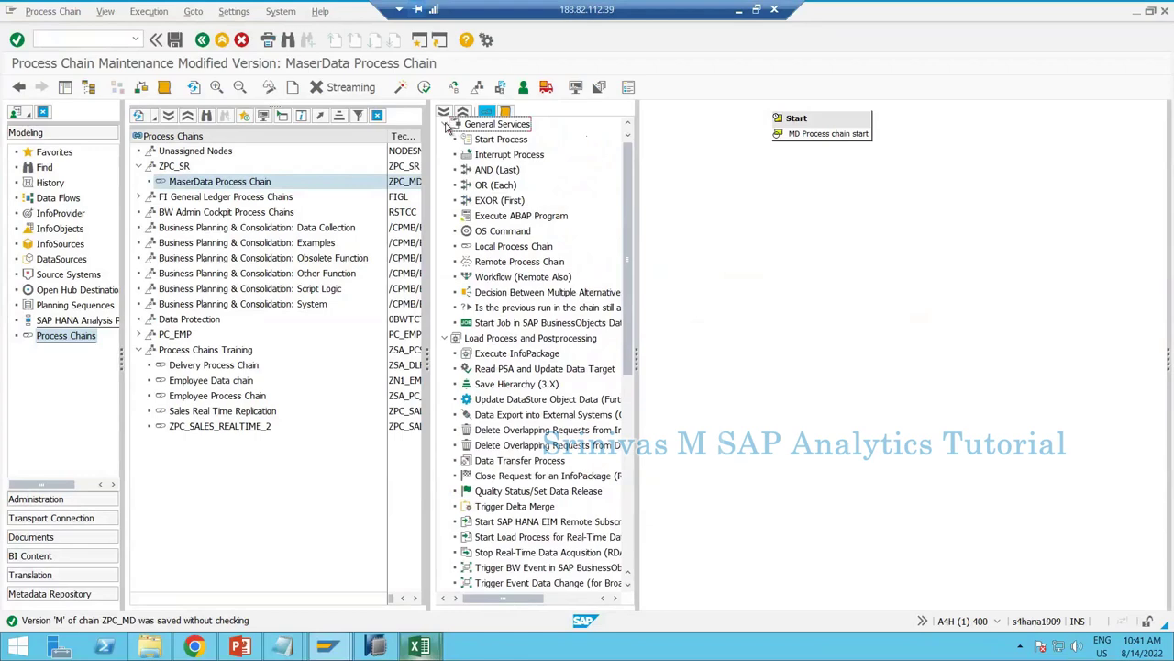
click(446, 125)
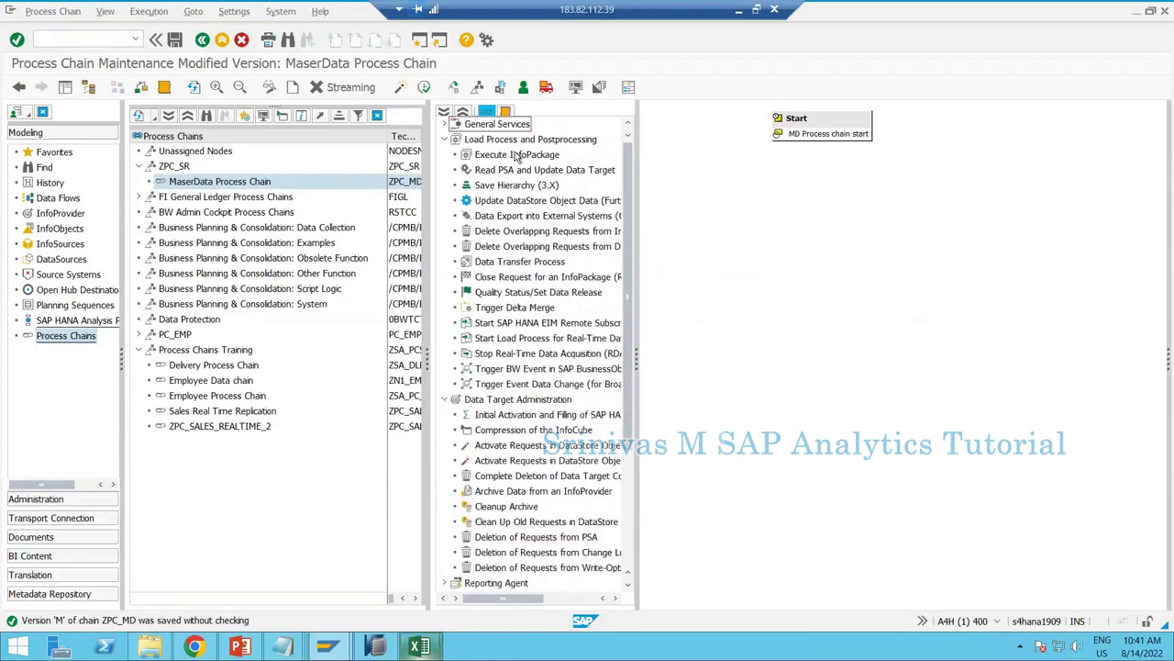
click(517, 156)
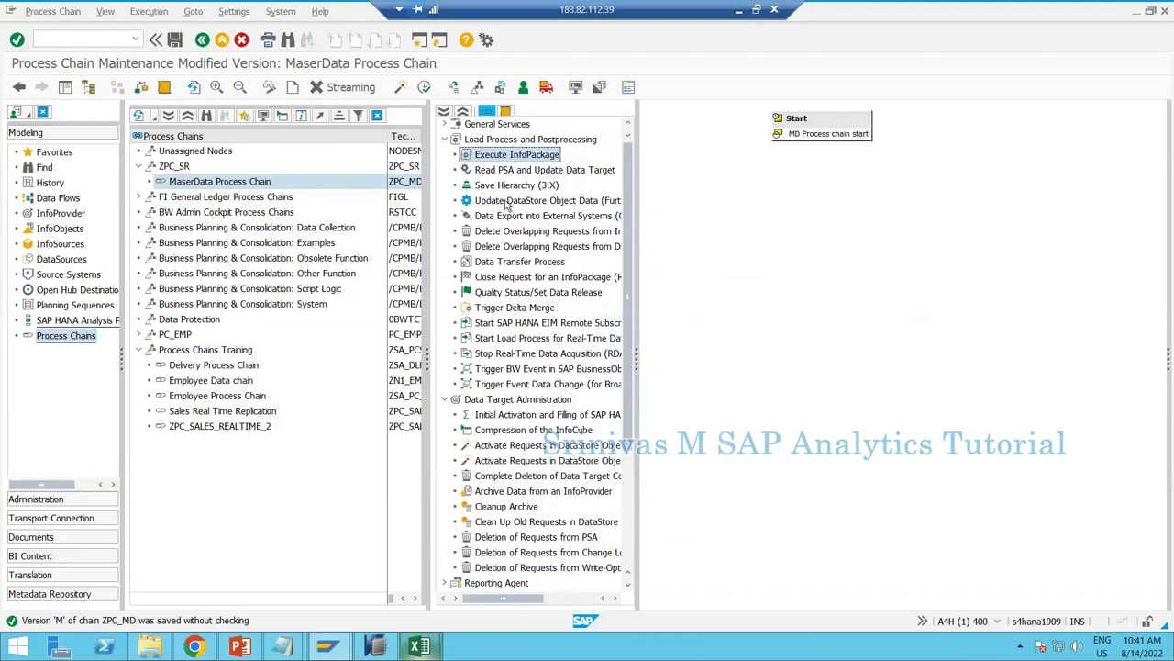
click(507, 263)
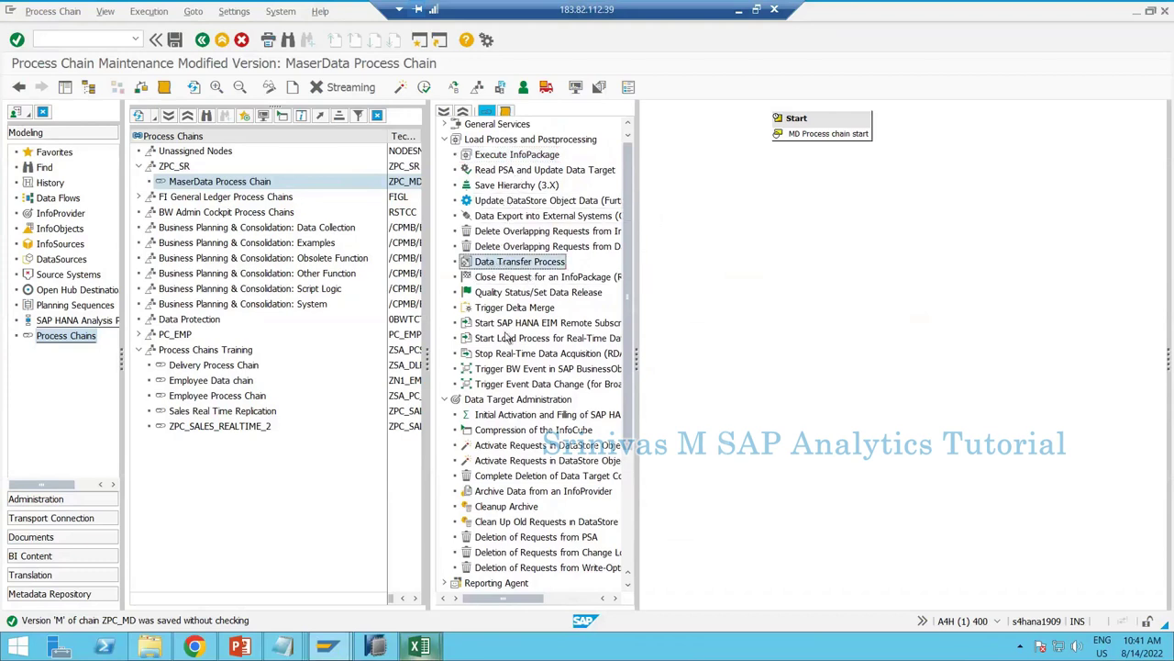
click(445, 400)
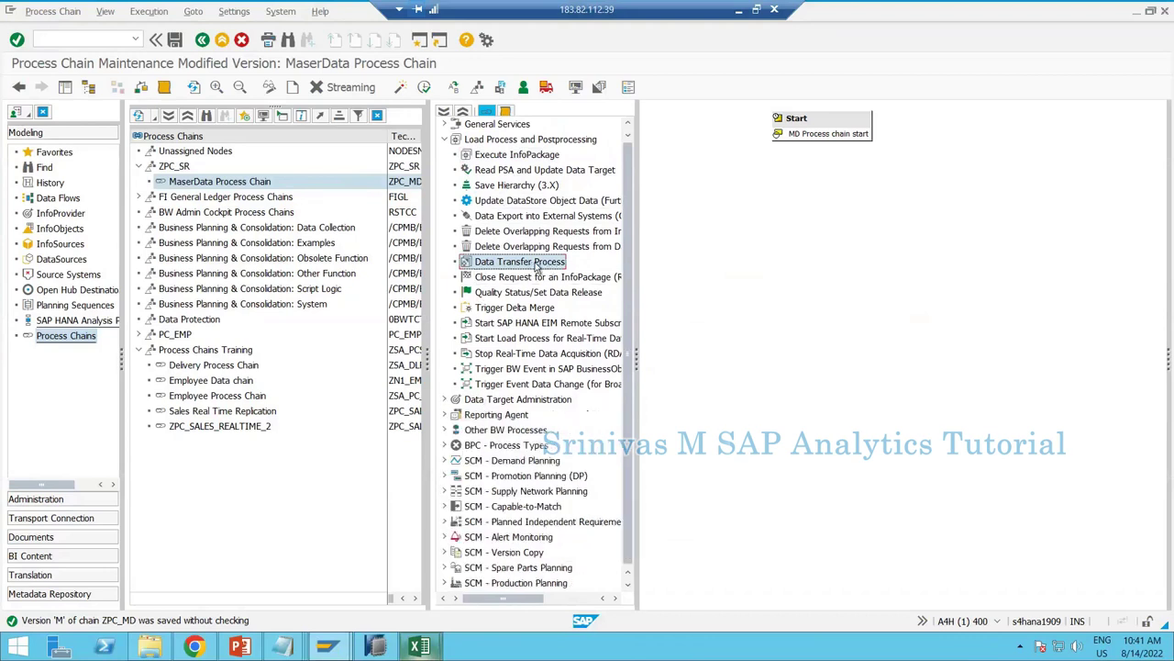
double_click(503, 264)
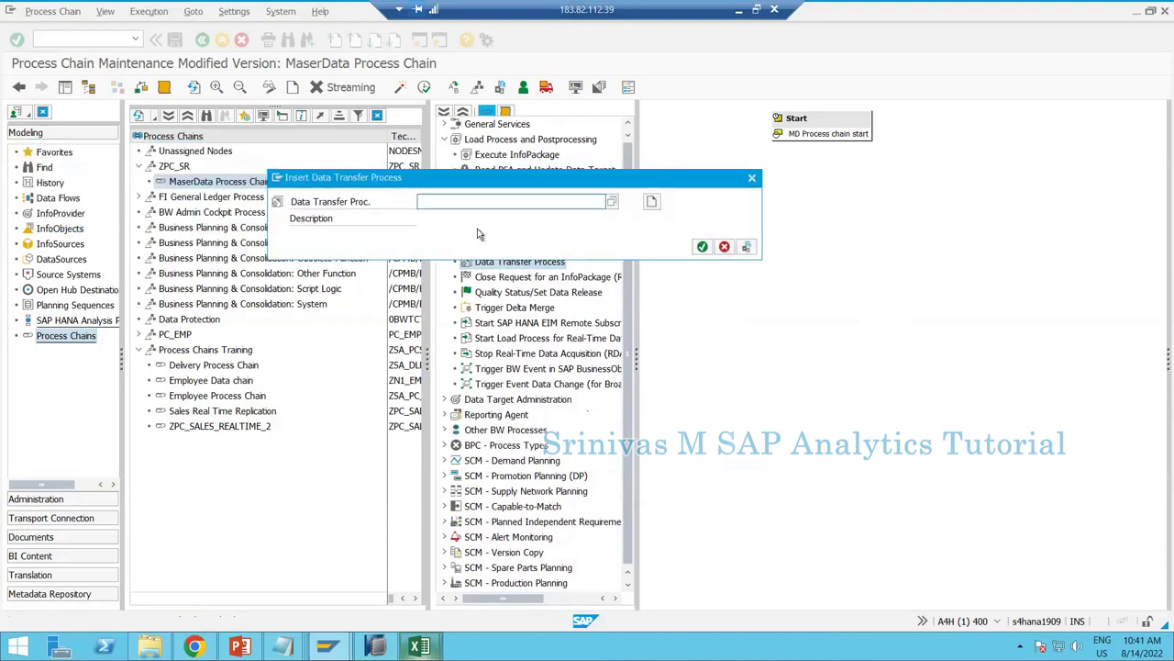
key(ctrl+v)
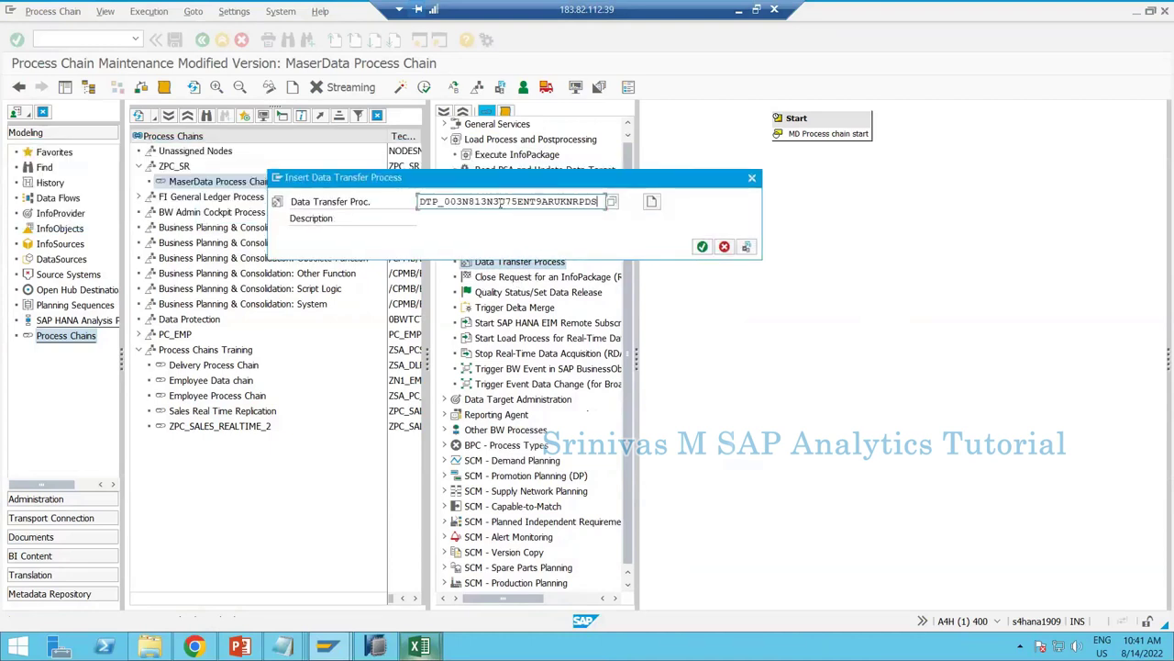
key(Return)
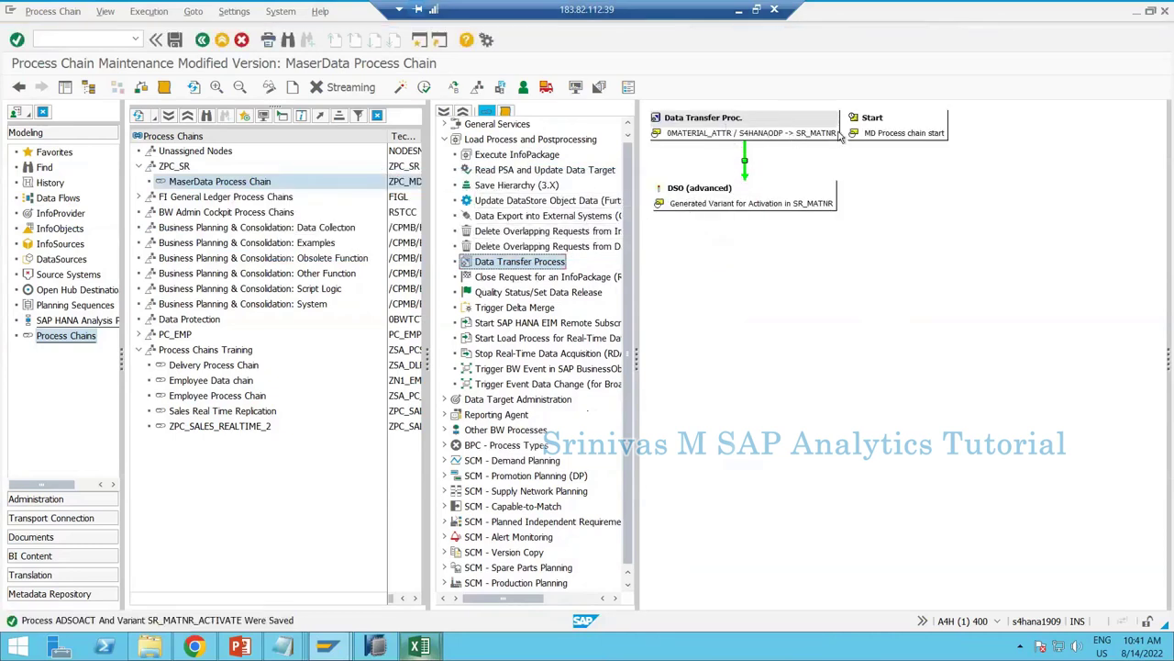
click(758, 138)
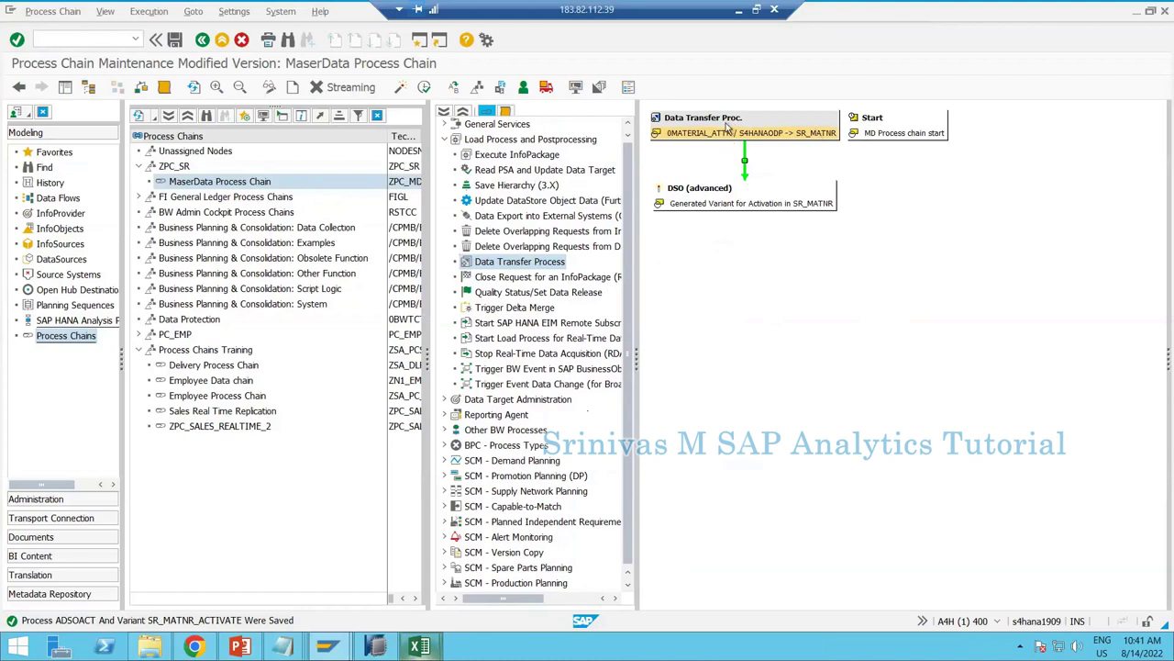
click(751, 203)
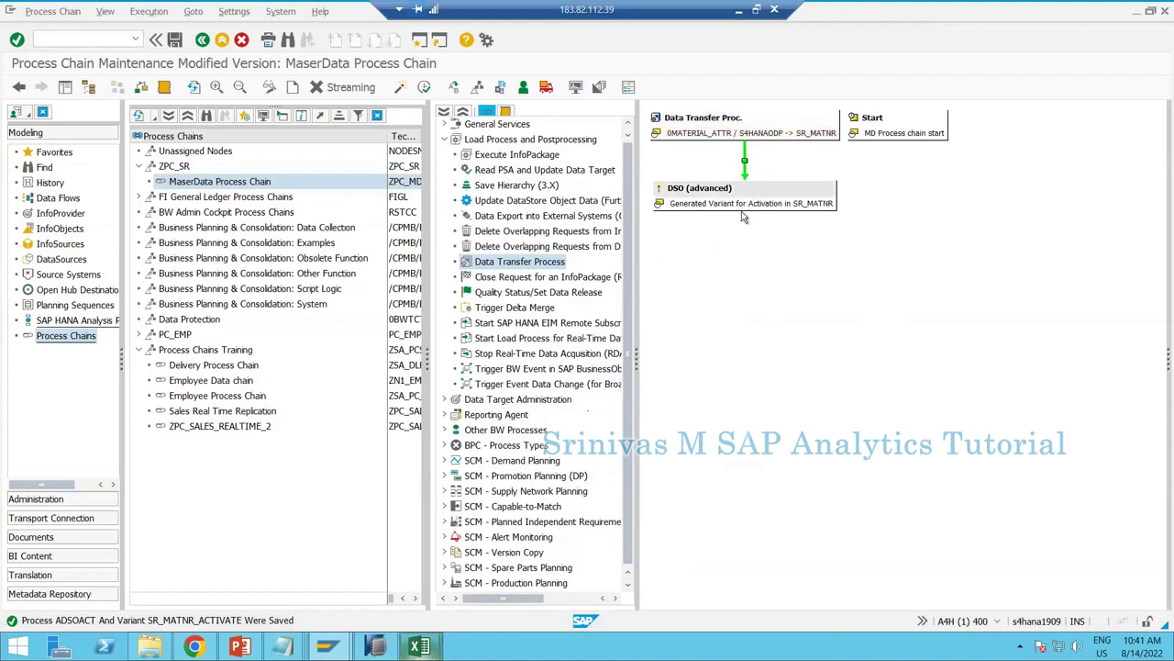
click(735, 271)
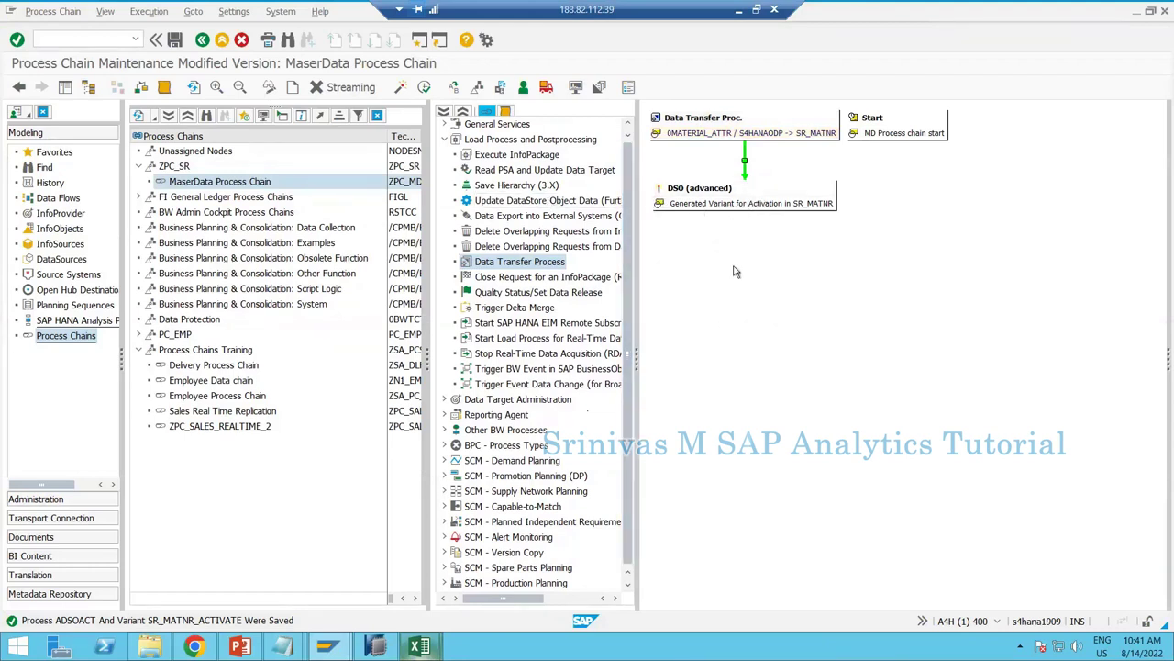
click(739, 202)
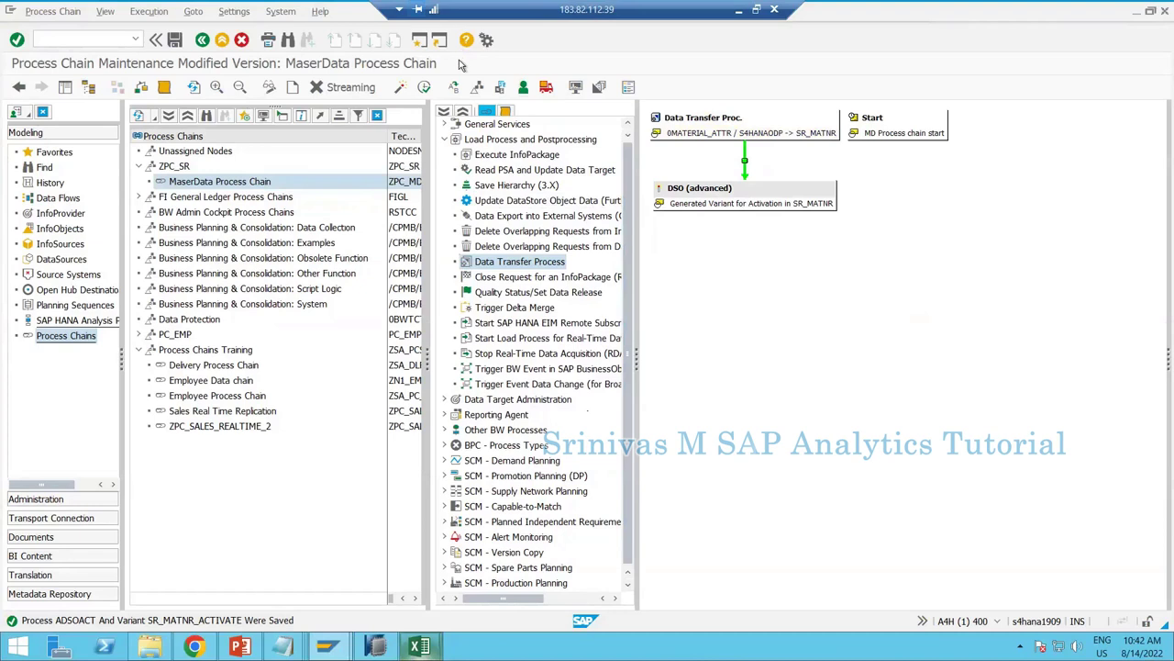
click(189, 16)
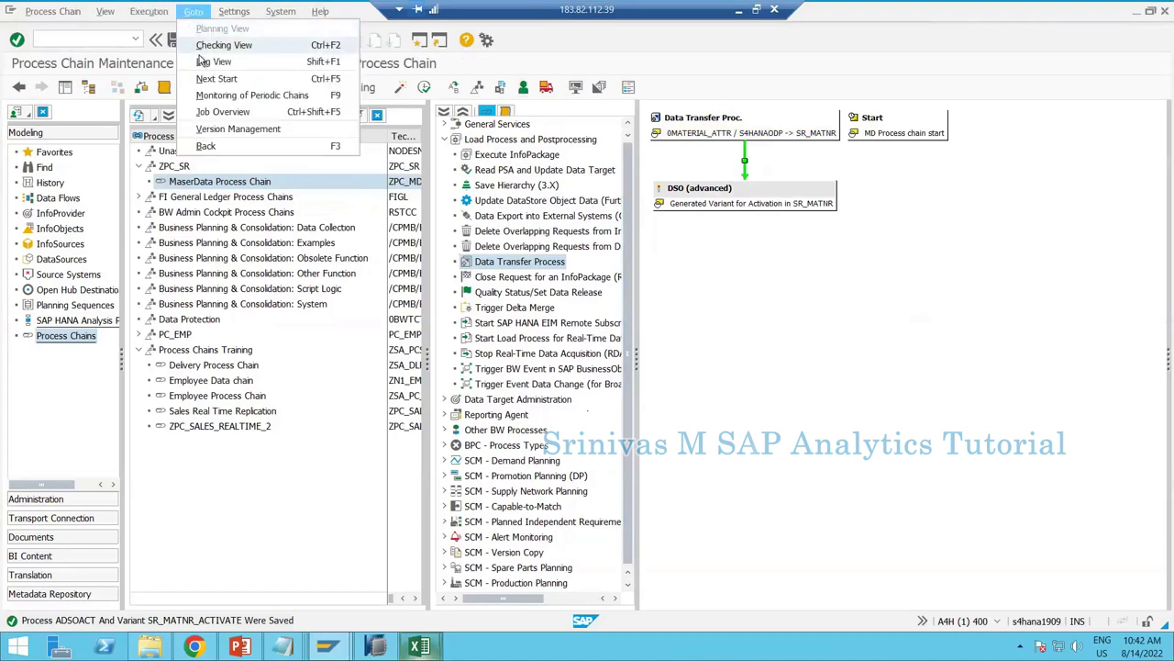
mouse_move(235, 18)
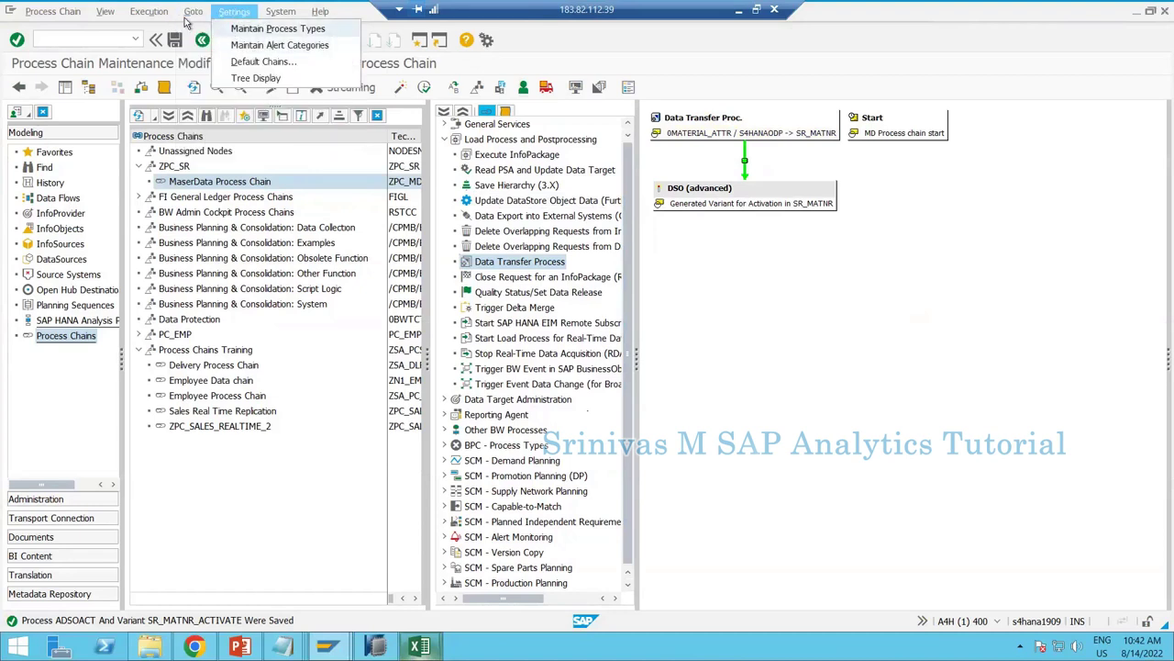
mouse_move(152, 12)
click(246, 29)
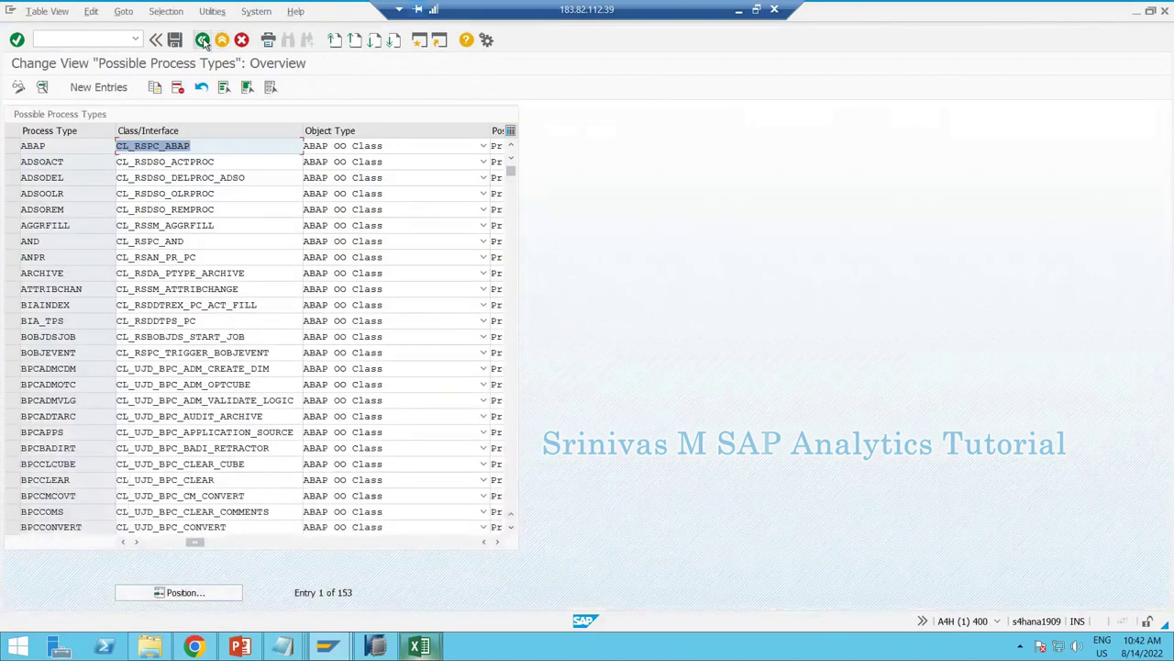
click(203, 40)
click(234, 11)
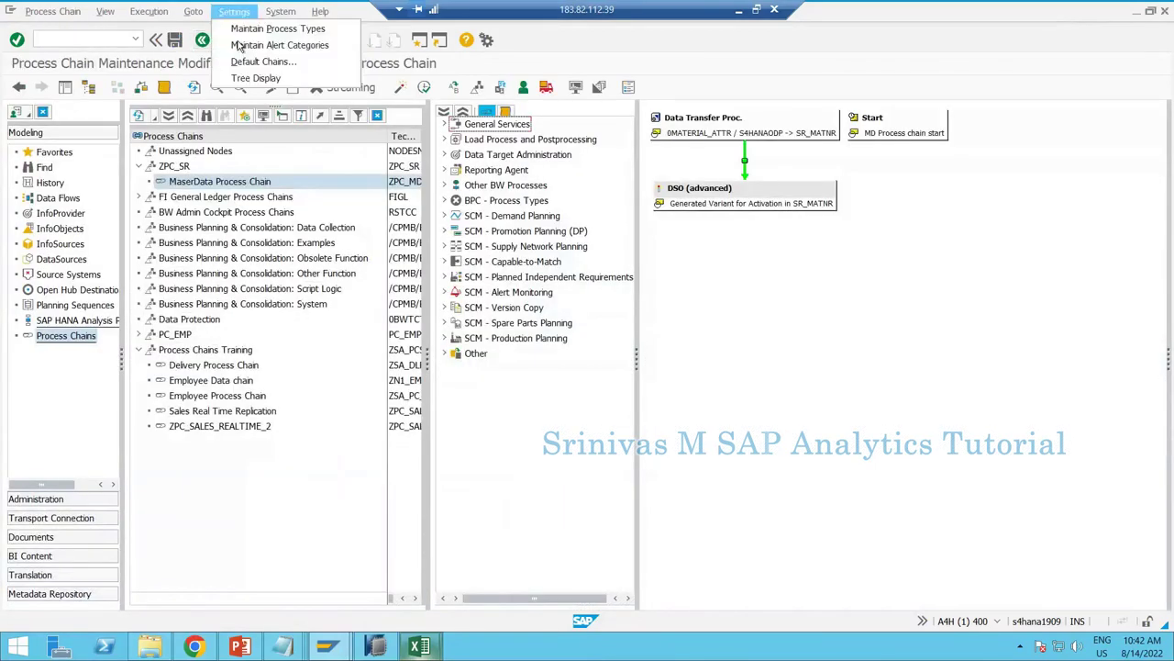
click(252, 64)
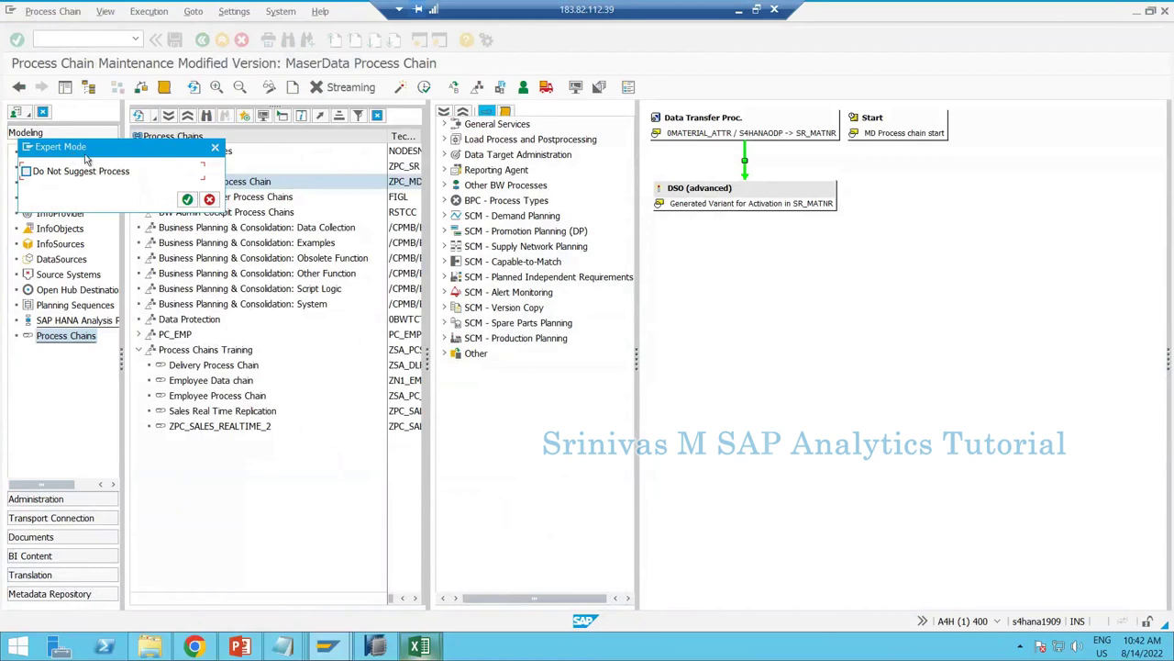
- Reopen the Default Chains expert mode settings and tick Do Not Suggest Process
drag(75, 156, 339, 213)
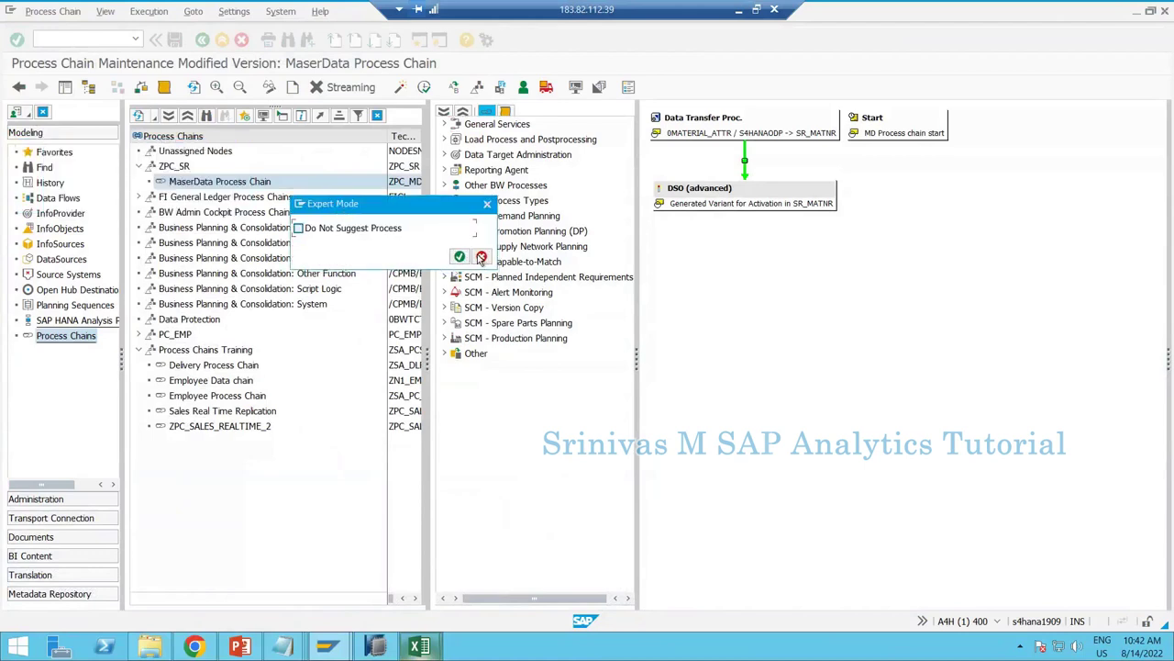
click(480, 258)
click(235, 12)
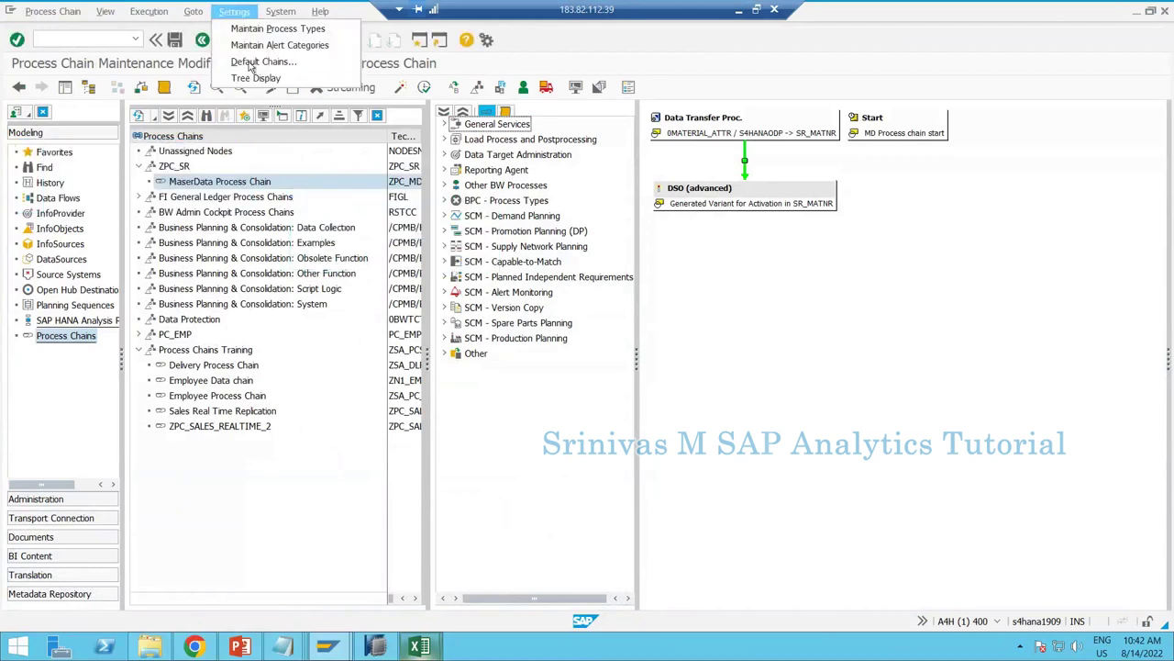
click(252, 63)
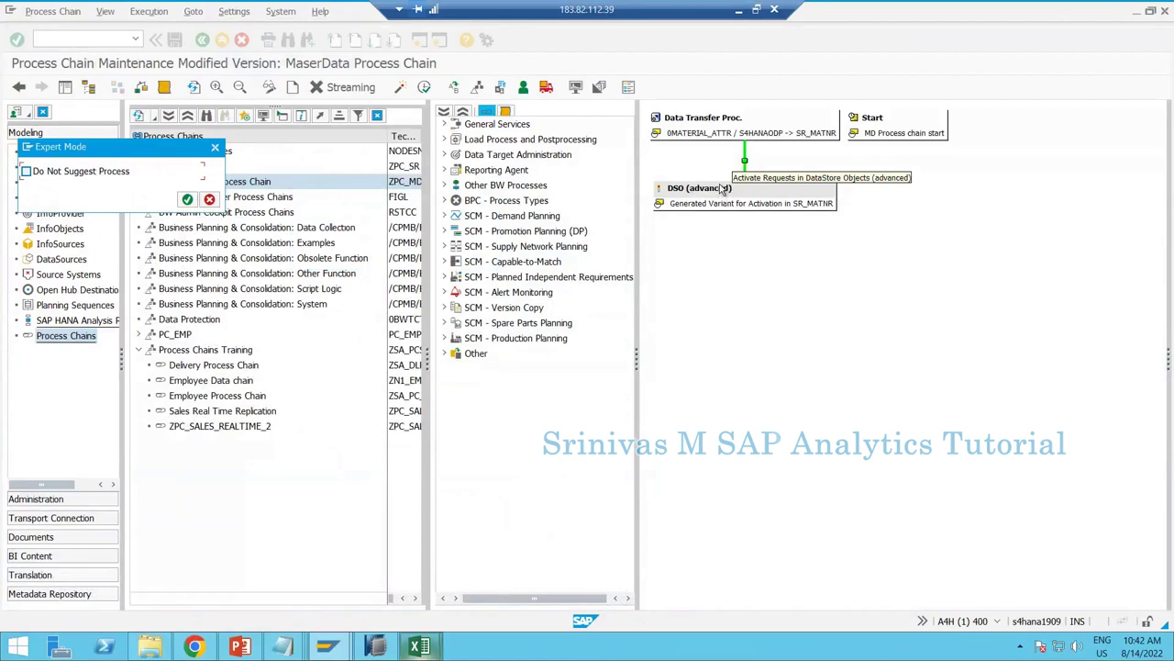
click(25, 171)
- Confirm expert mode, link Start to the Data Transfer Proc. node, and apply the vertical layout
click(210, 200)
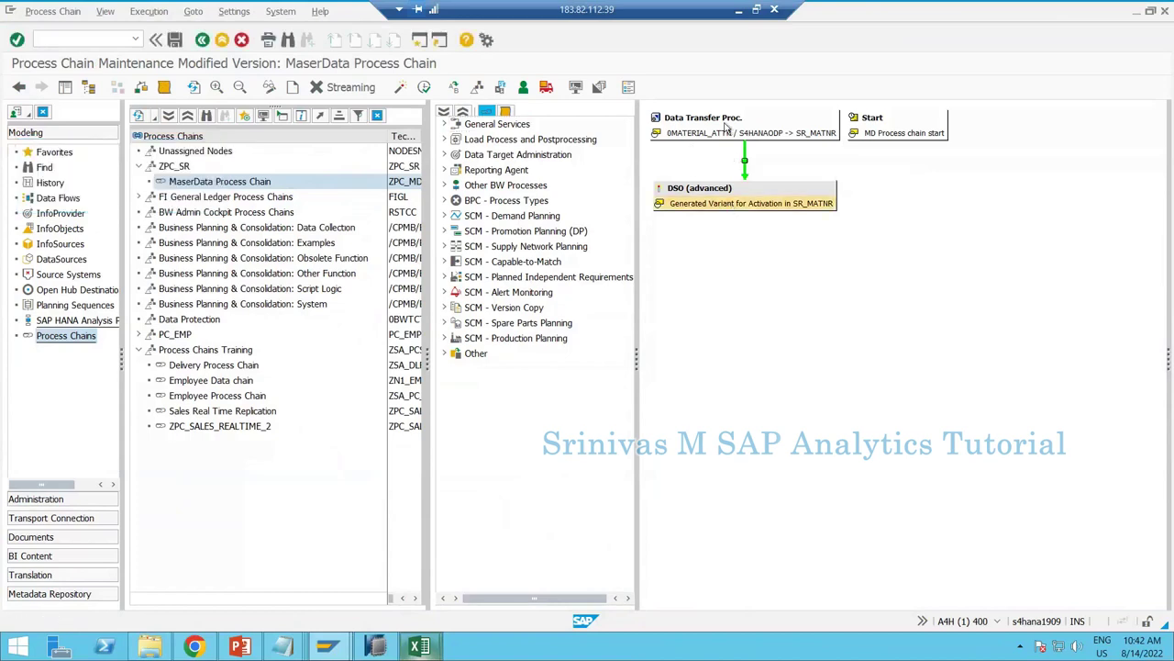
click(725, 131)
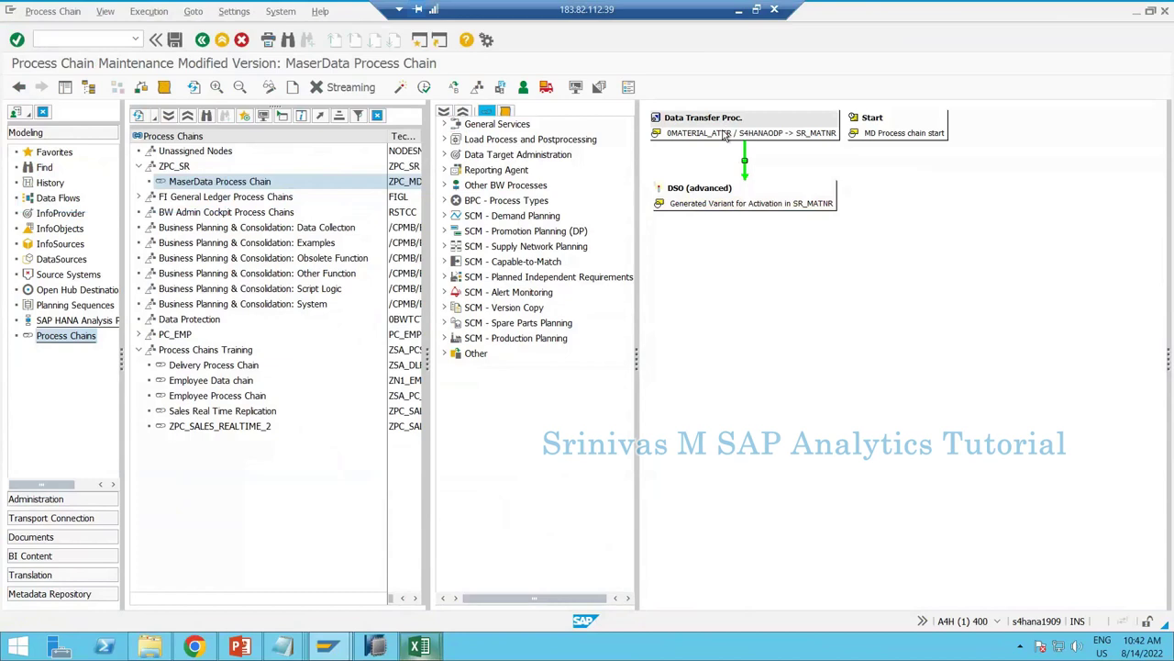
click(739, 192)
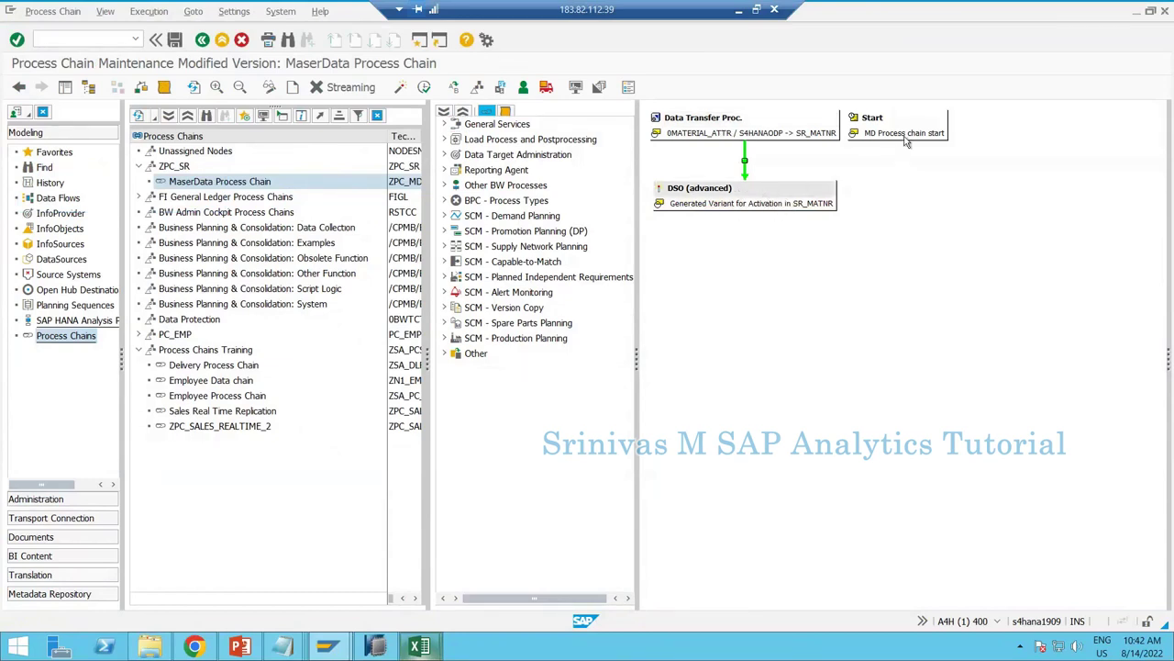
drag(906, 135, 703, 132)
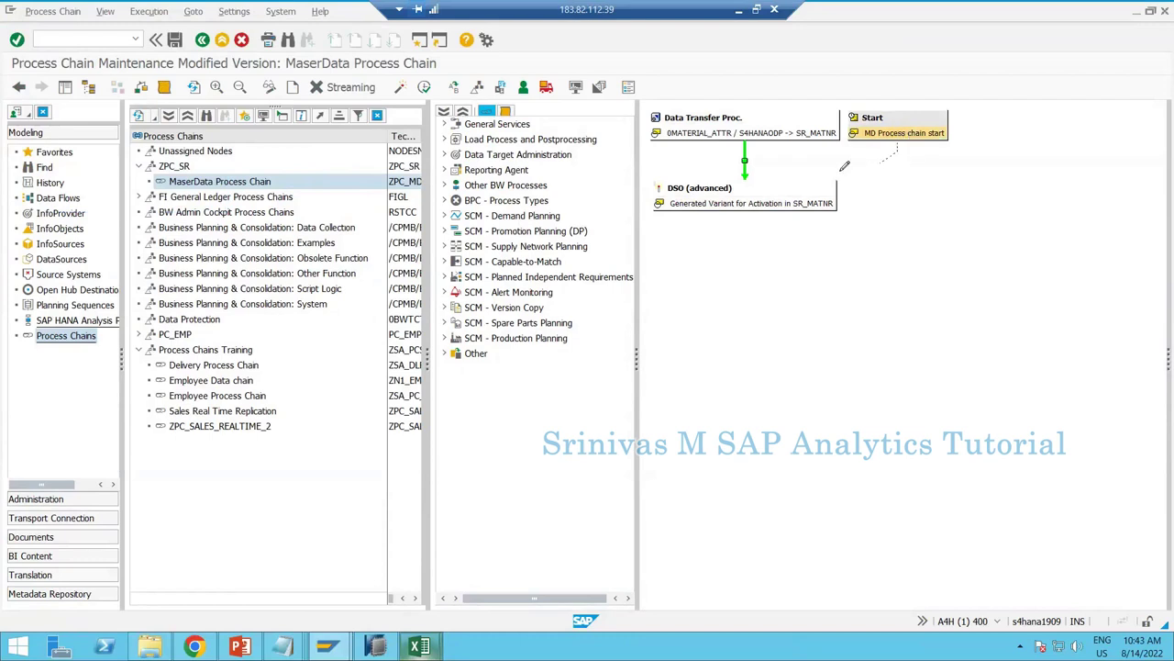
drag(782, 127, 780, 134)
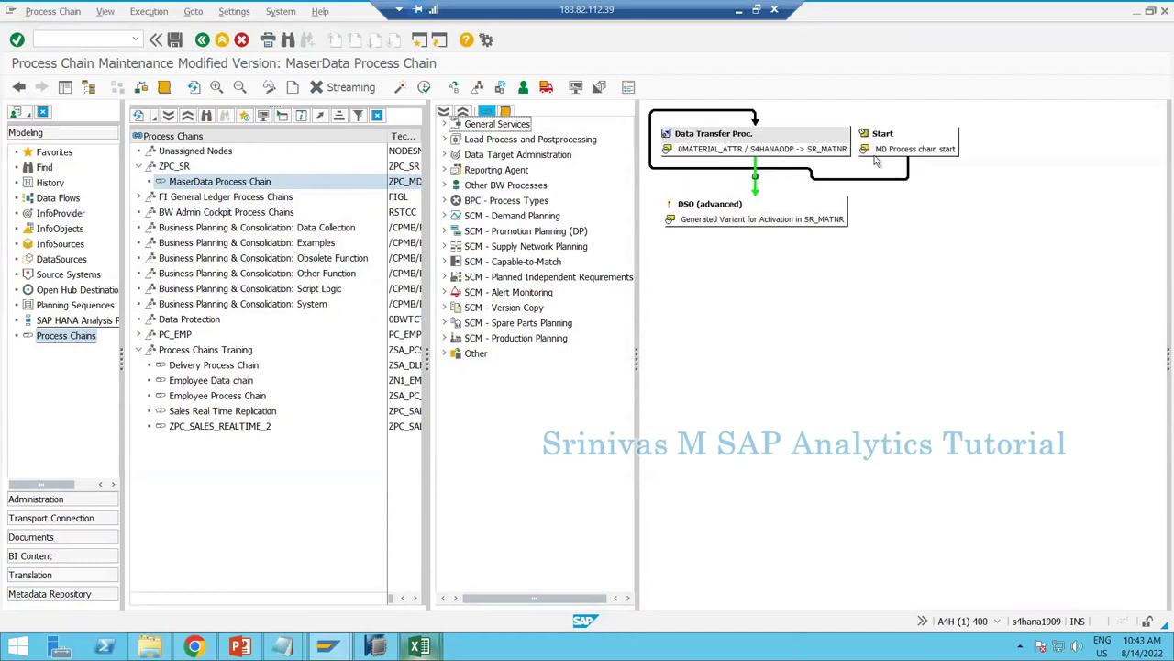
click(193, 86)
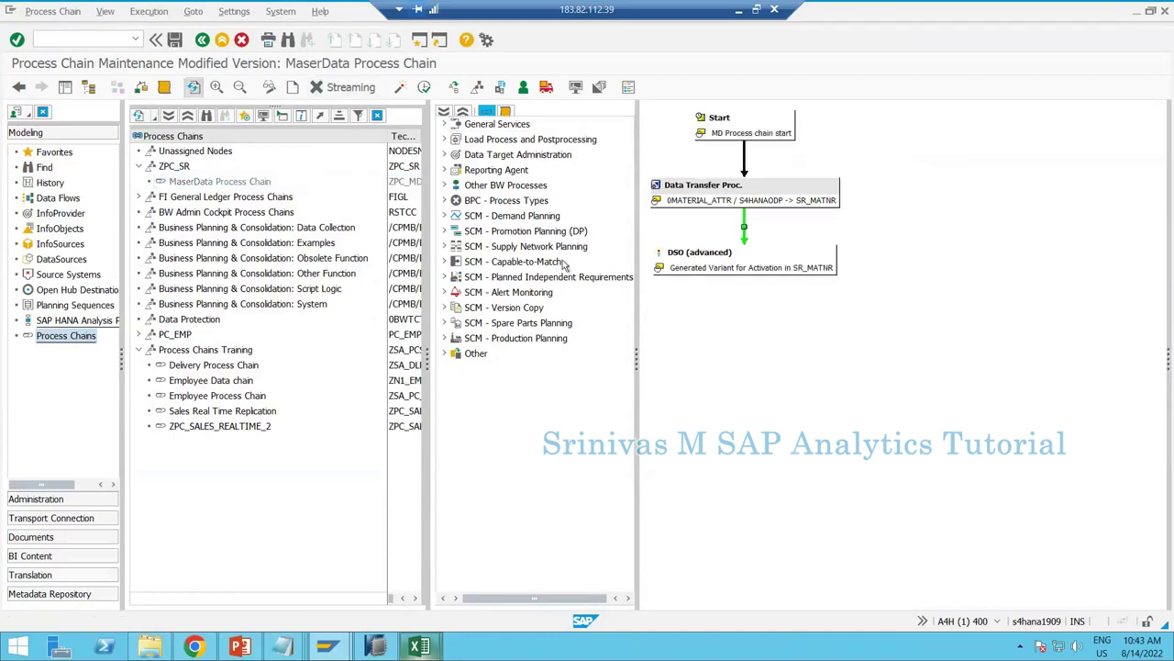
- Select the Start, Data Transfer Proc. and DSO (advanced) nodes to check the chain
click(735, 128)
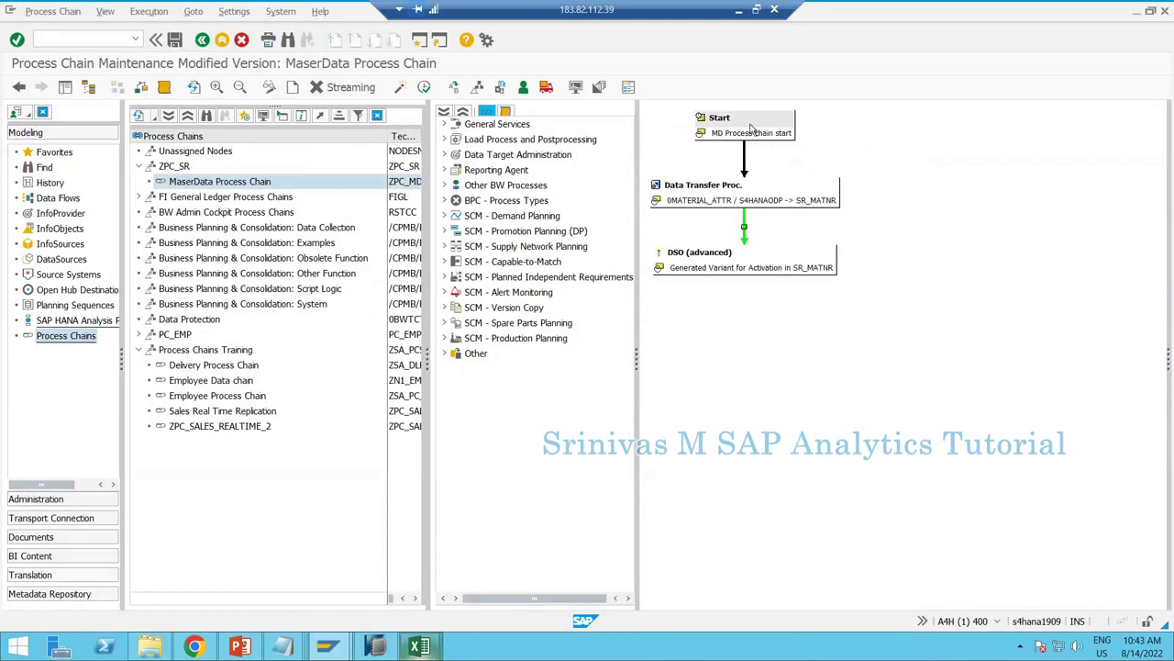
click(737, 198)
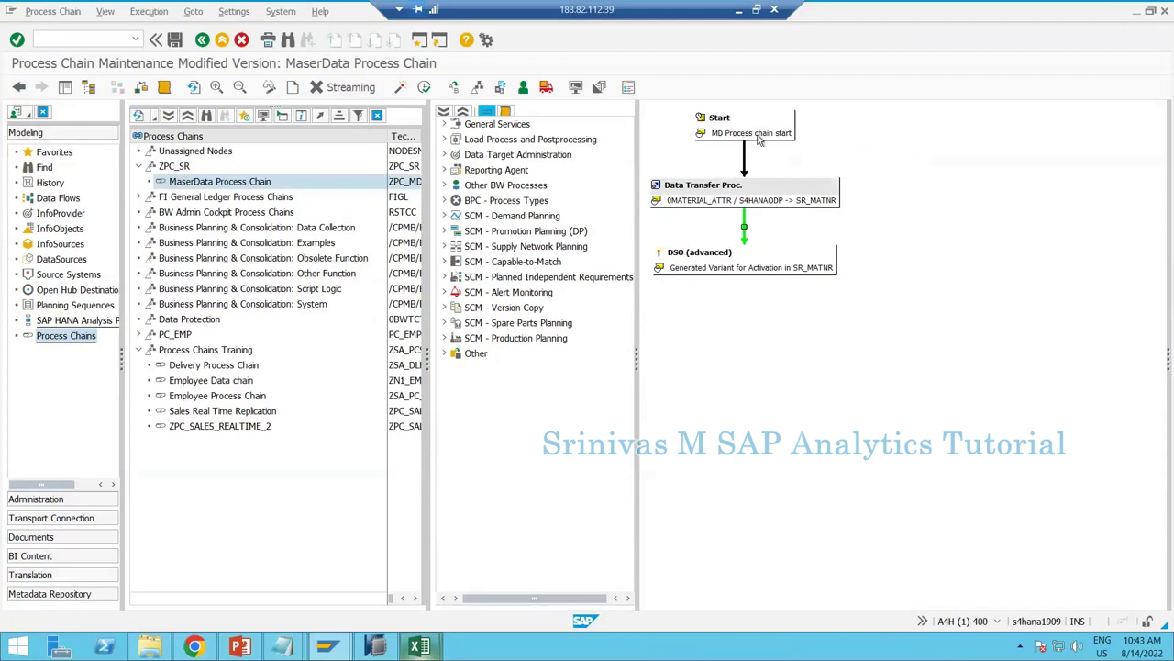
click(655, 112)
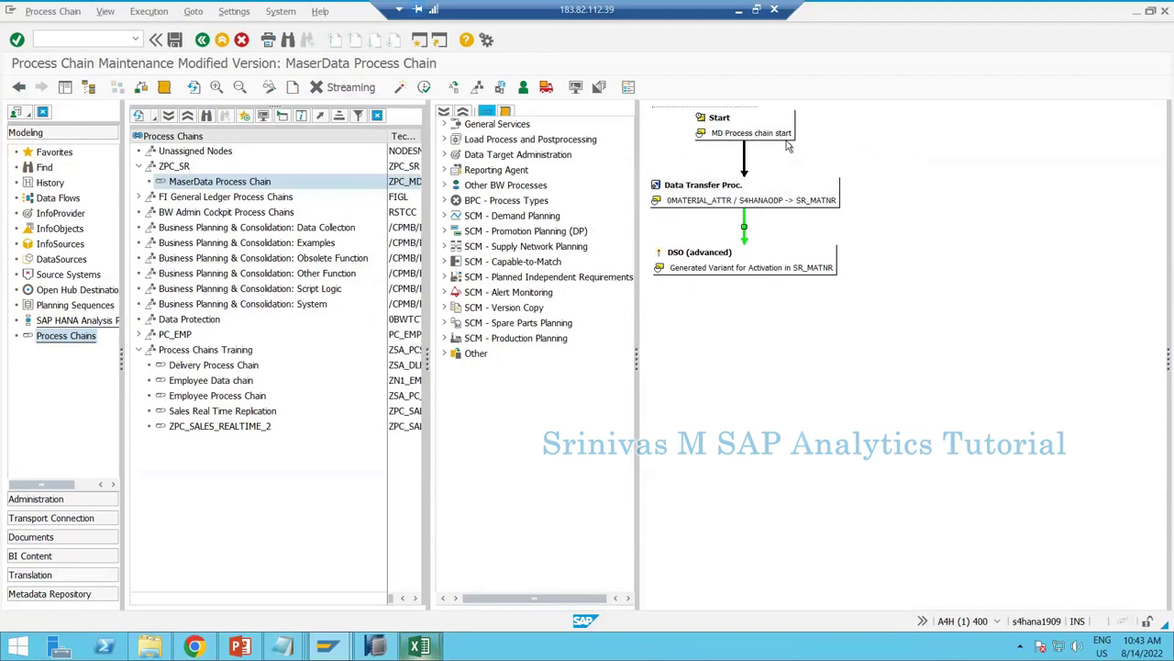
drag(788, 147, 781, 135)
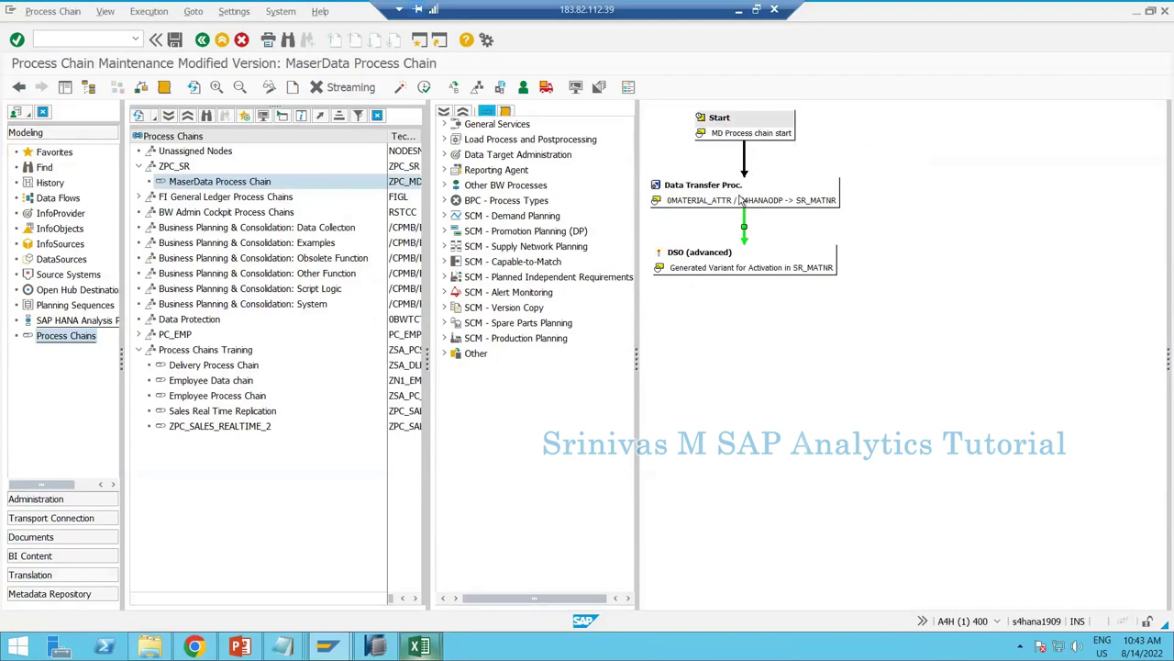
click(737, 198)
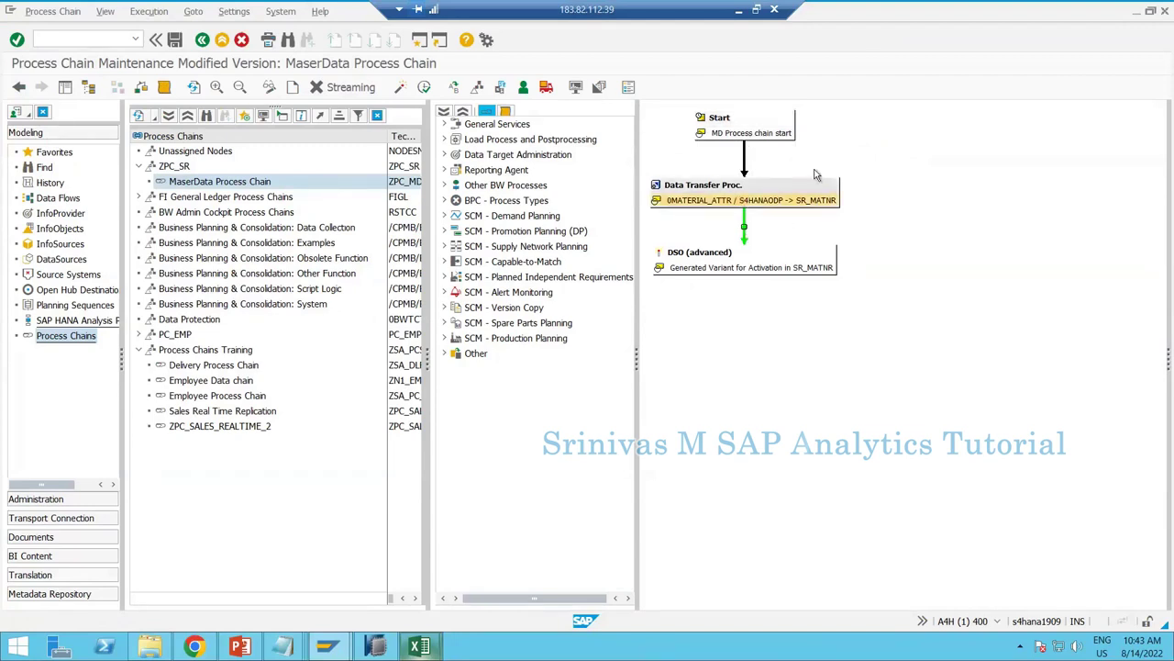
click(743, 257)
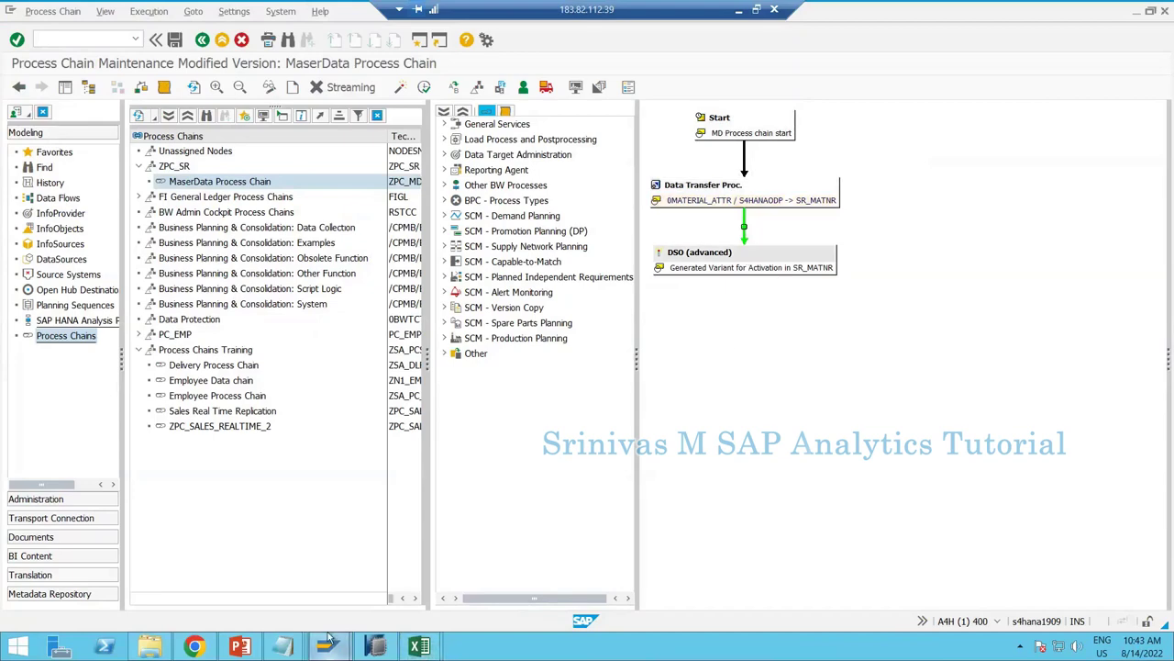
- Copy the next DTP name from cell F13 in the Book1 workbook
click(420, 647)
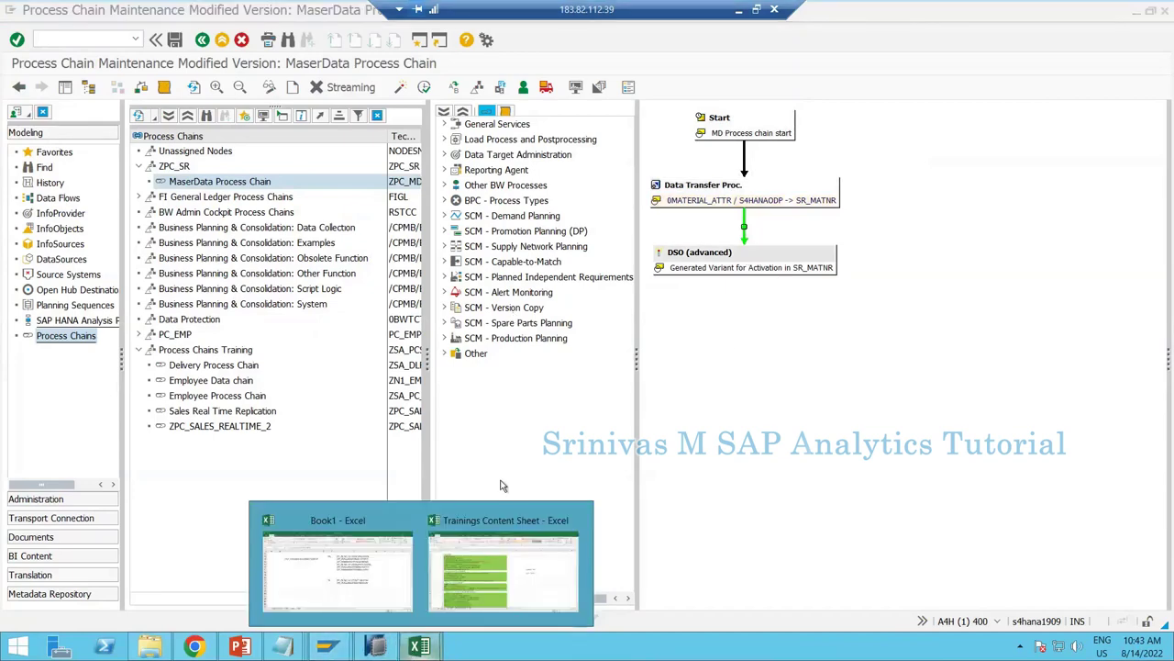
click(338, 564)
click(639, 215)
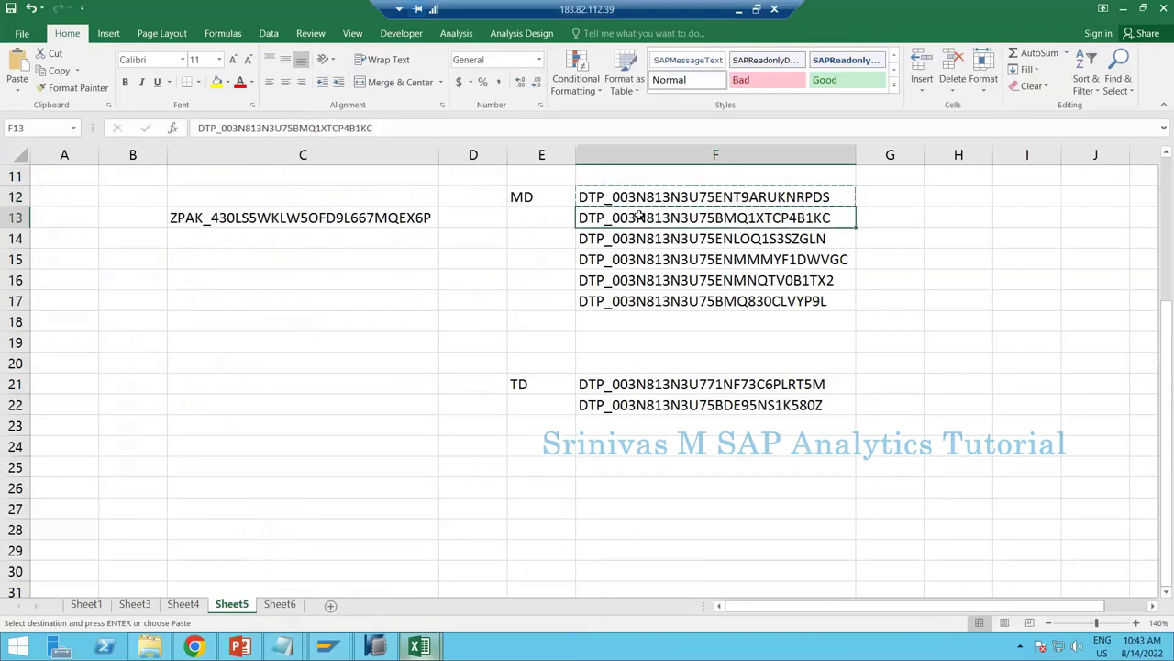
key(ctrl+c)
key(alt+Tab)
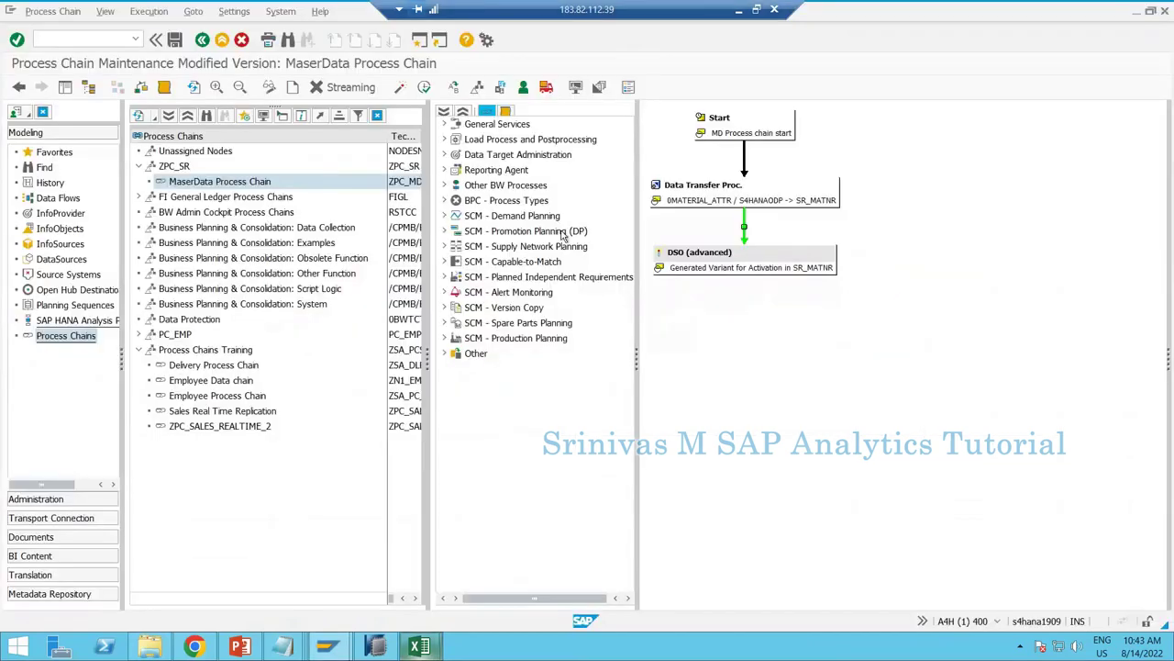
- Insert a Data Transfer Process step for the pasted 0MATERIAL_TEXT DTP, declining to show other chains
click(445, 139)
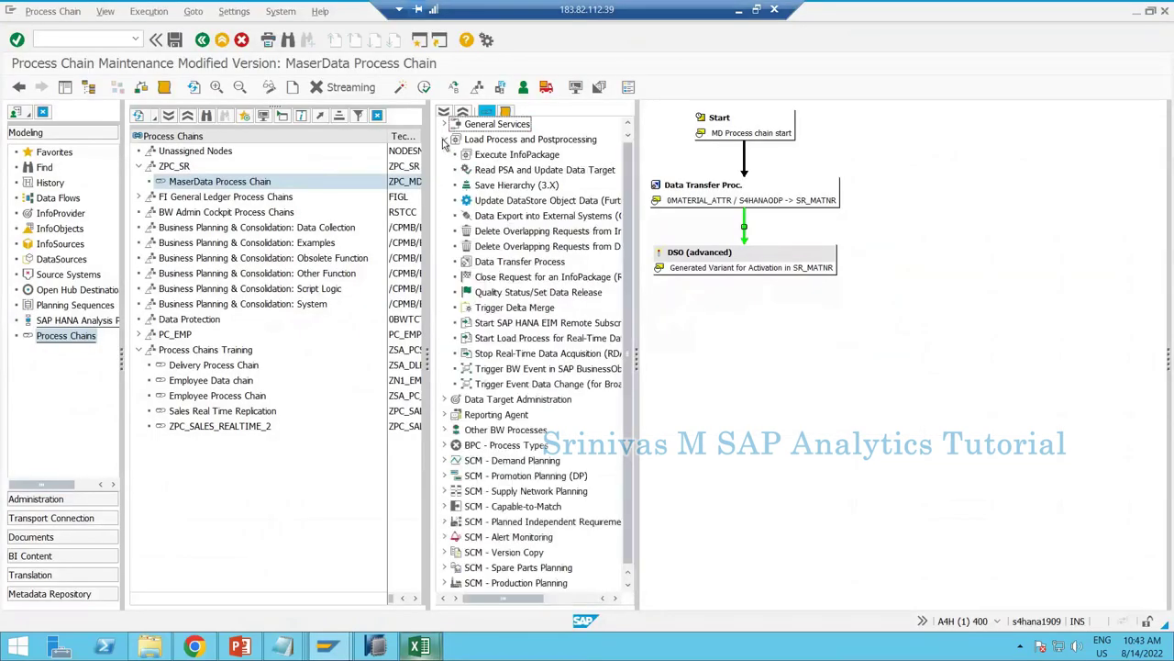
double_click(502, 263)
key(ctrl+v)
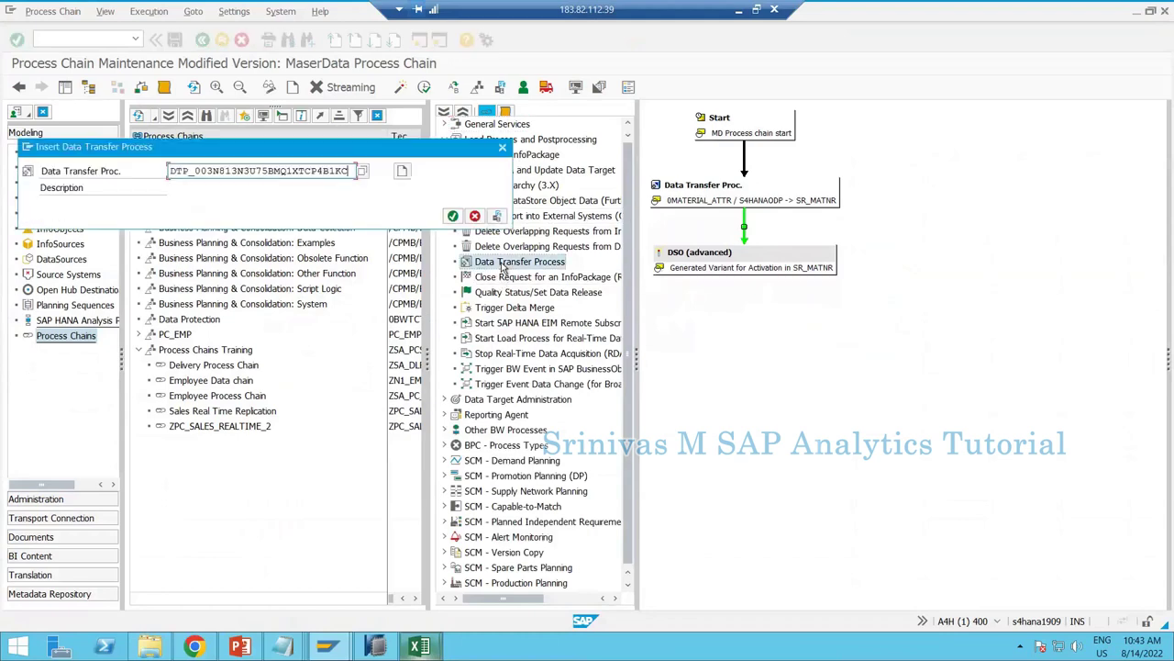
key(Return)
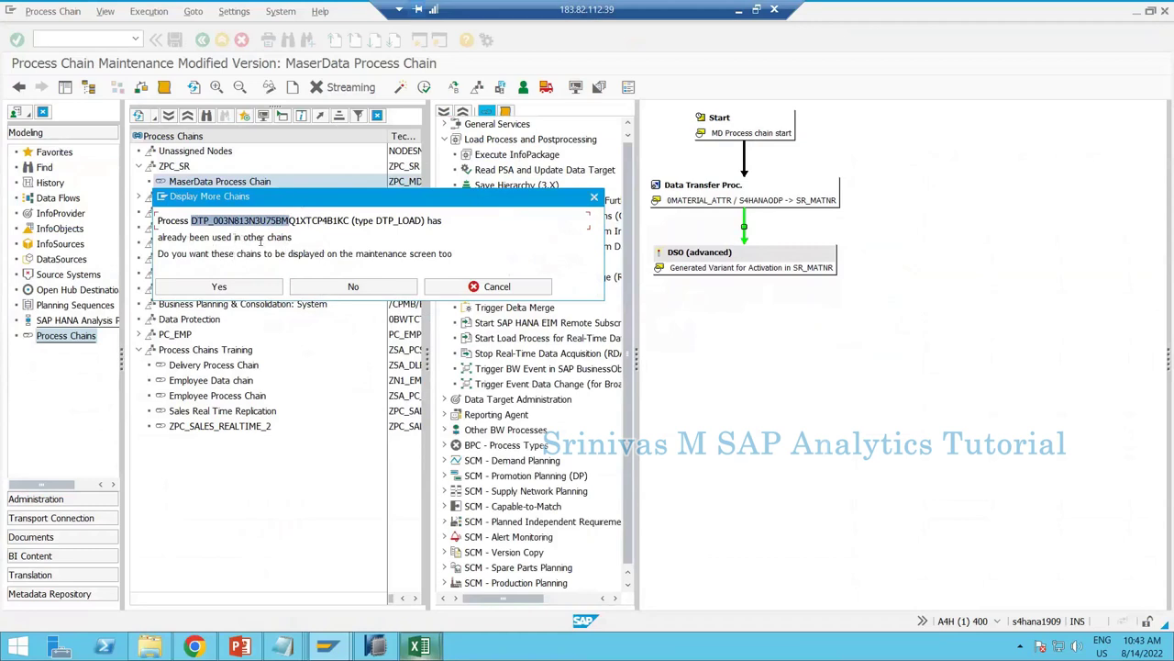
click(354, 287)
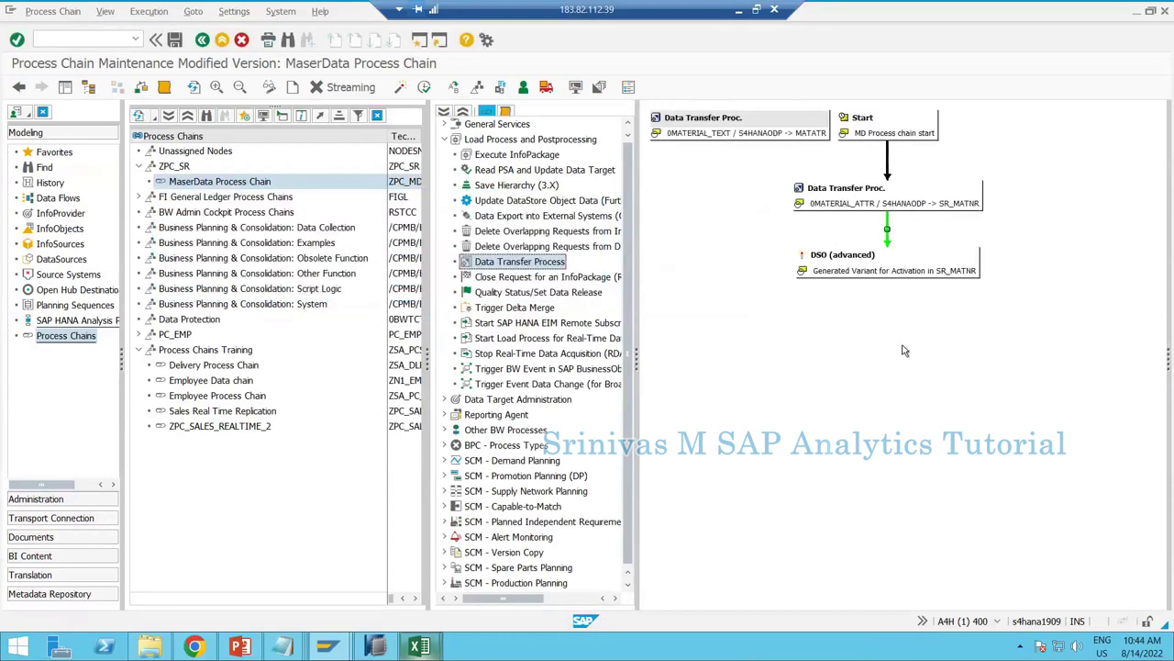
- Connect the DSO (advanced) activation to the 0MATERIAL_TEXT DTP on success and re-layout the chain vertically
click(688, 136)
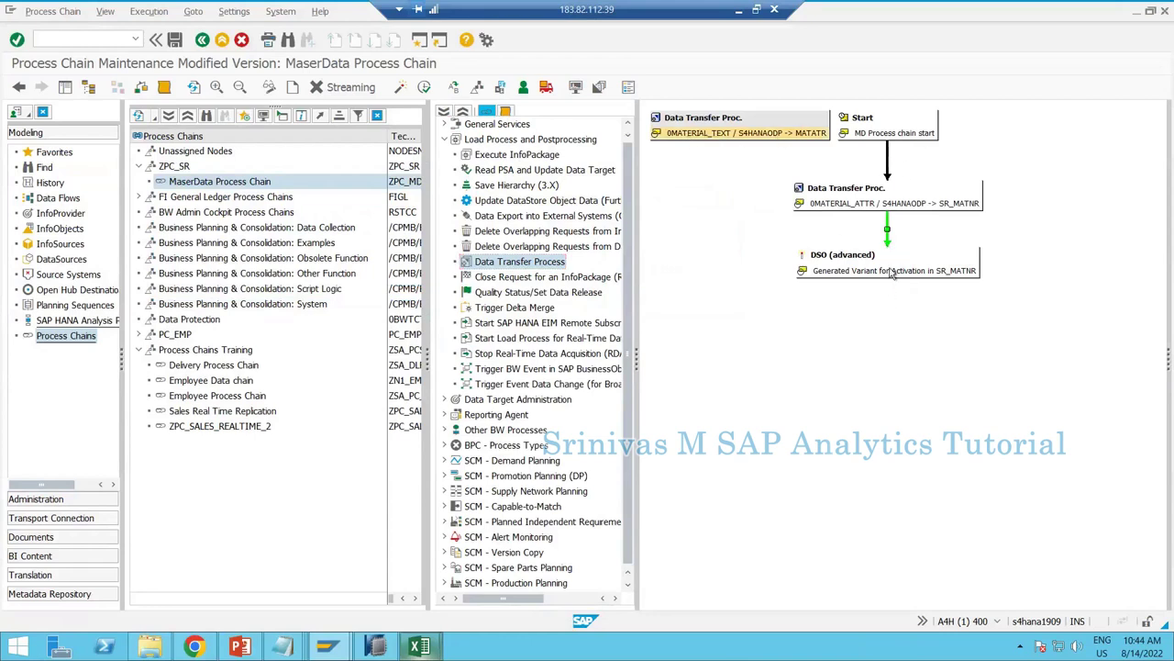
mouse_move(891, 273)
mouse_down()
mouse_move(895, 310)
mouse_move(817, 394)
mouse_move(780, 369)
mouse_move(711, 156)
mouse_move(714, 120)
mouse_move(711, 137)
mouse_up()
key(Return)
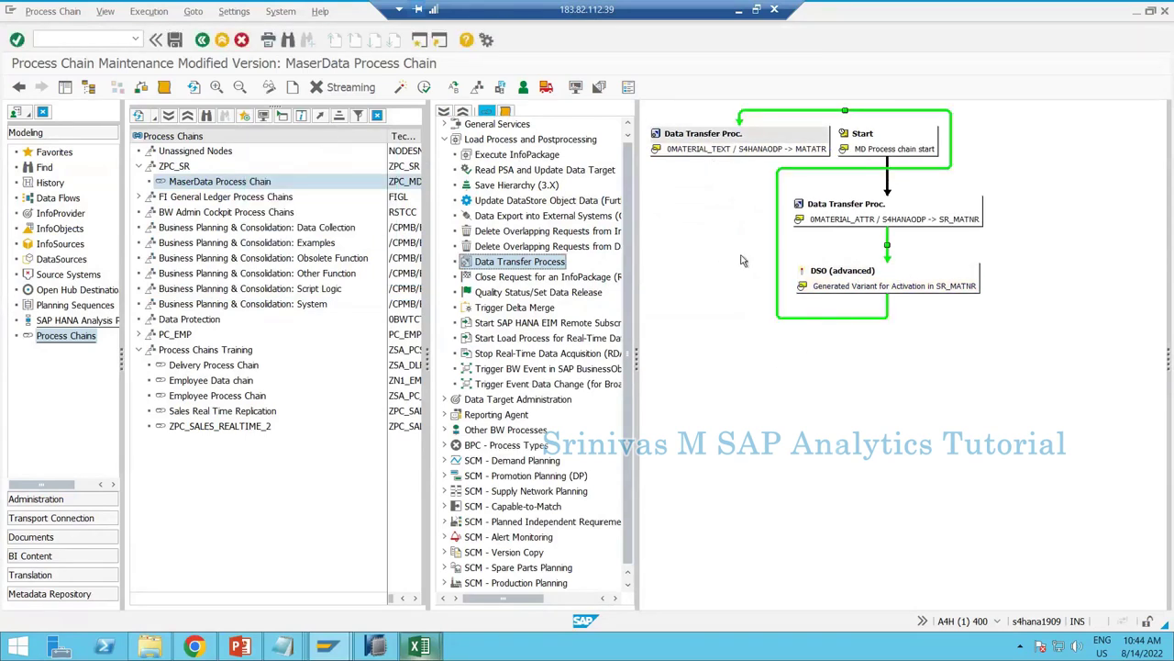
click(194, 86)
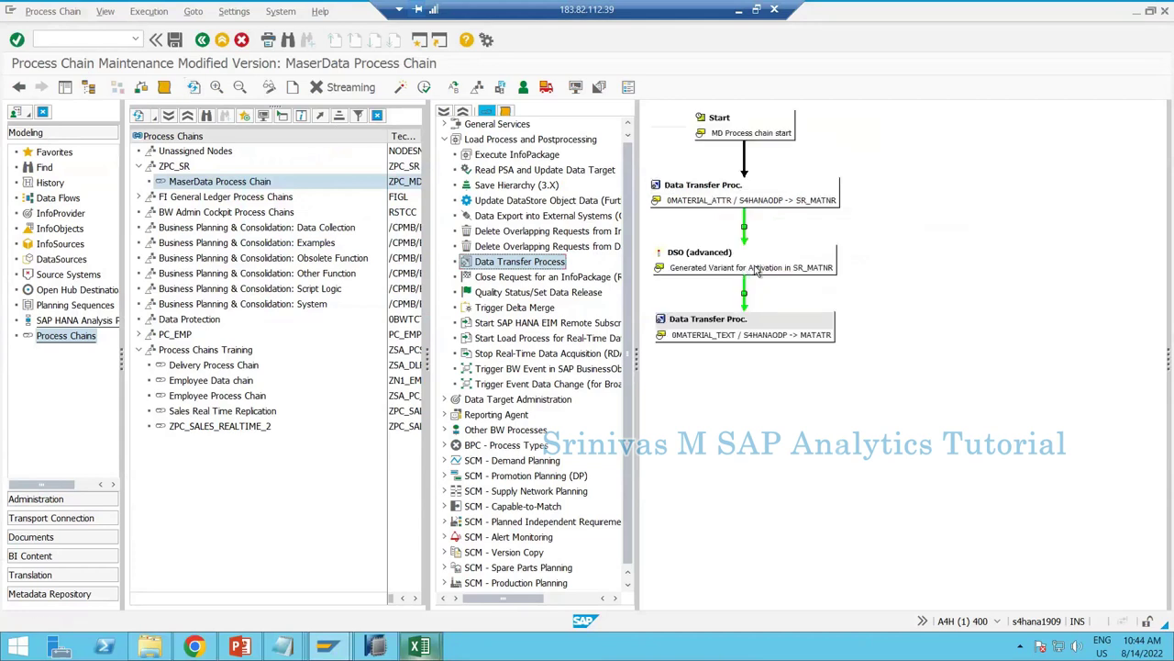
click(757, 269)
click(766, 337)
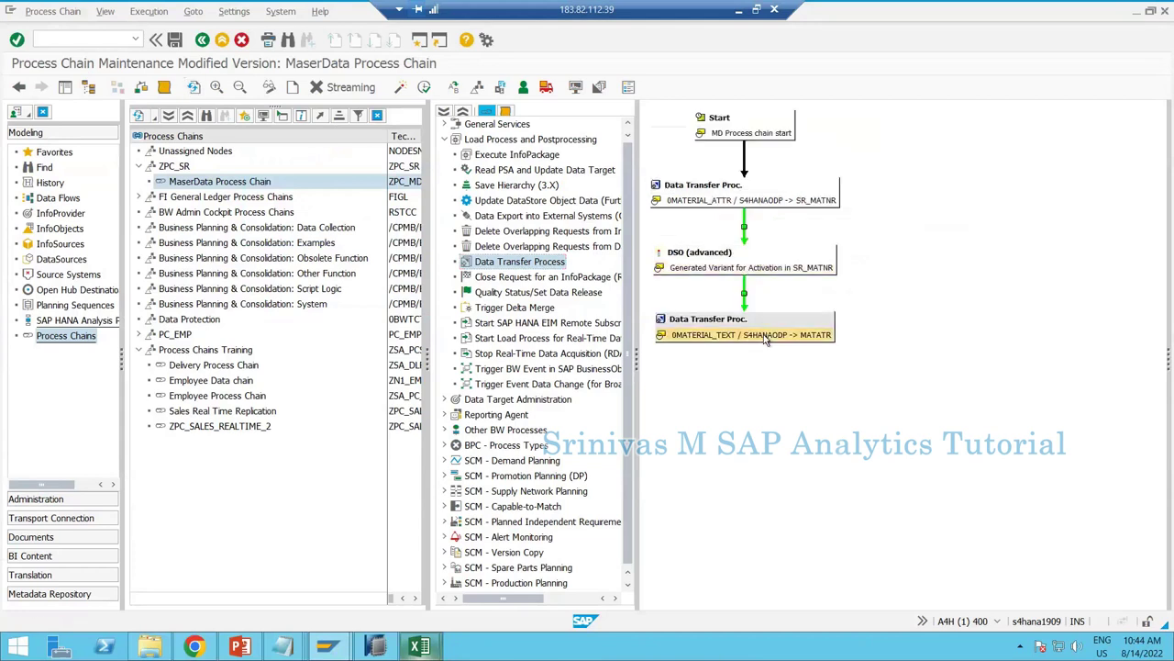
click(755, 271)
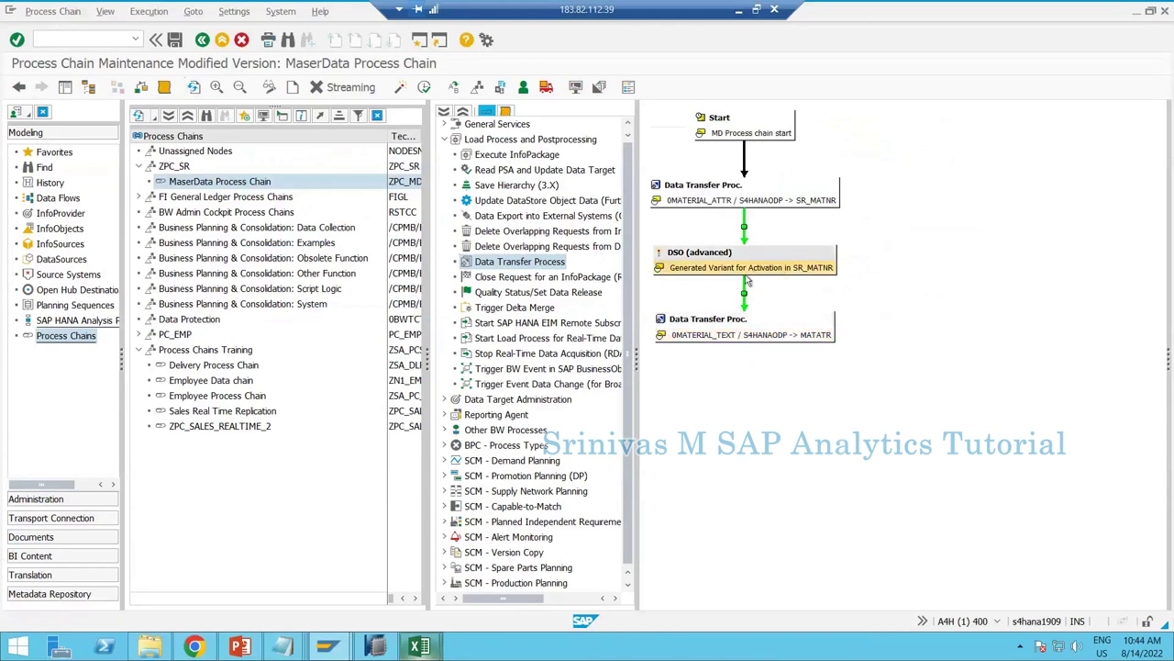
click(748, 321)
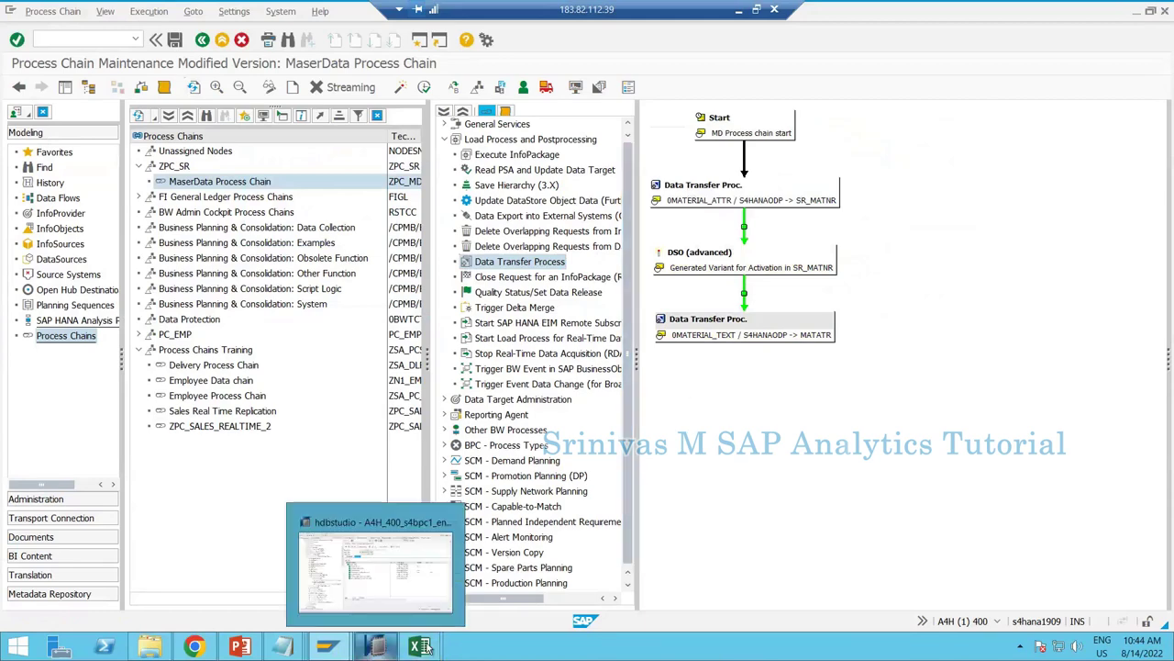
- Copy the next DTP name from cell F14 of the Excel DTP list
mouse_move(420, 647)
click(367, 525)
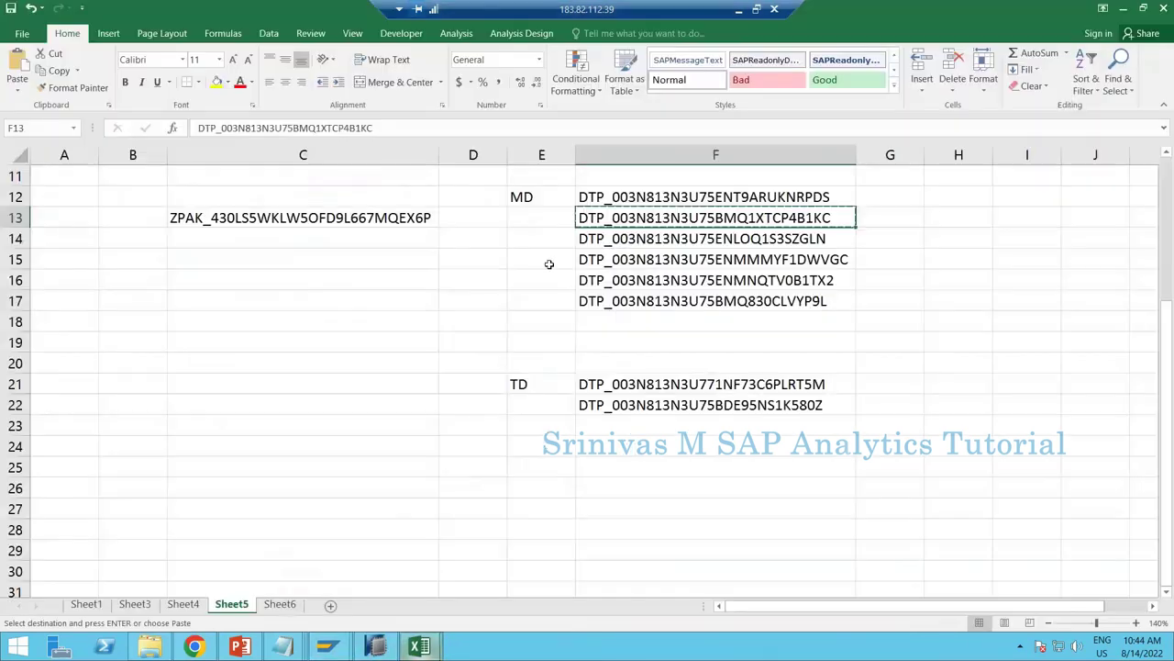
click(614, 241)
key(ctrl+c)
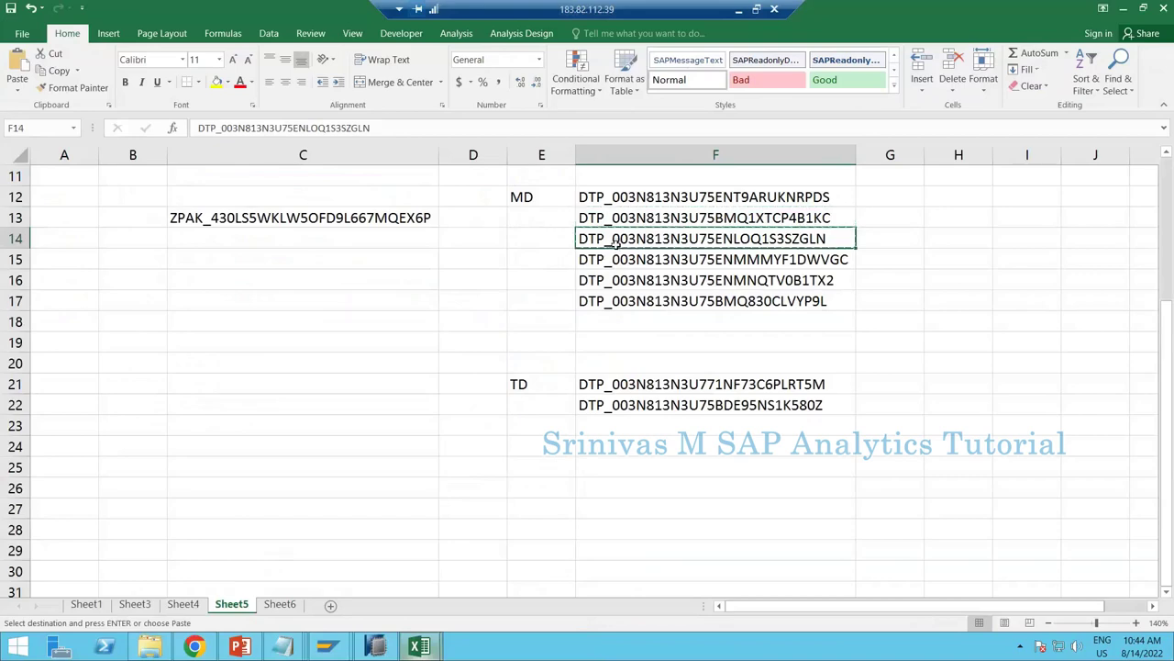
key(alt+Tab)
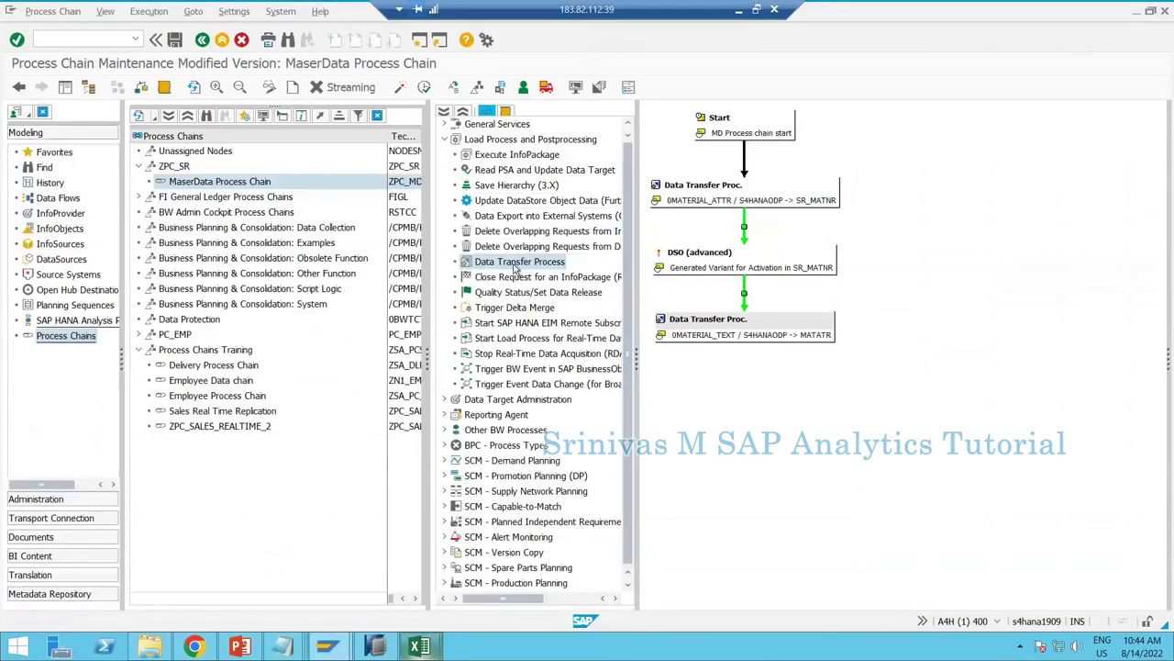
- Add the 0MAT_PLANT_ATTR DTP step by pasting its name, then review it beside the existing nodes
double_click(515, 264)
key(ctrl+v)
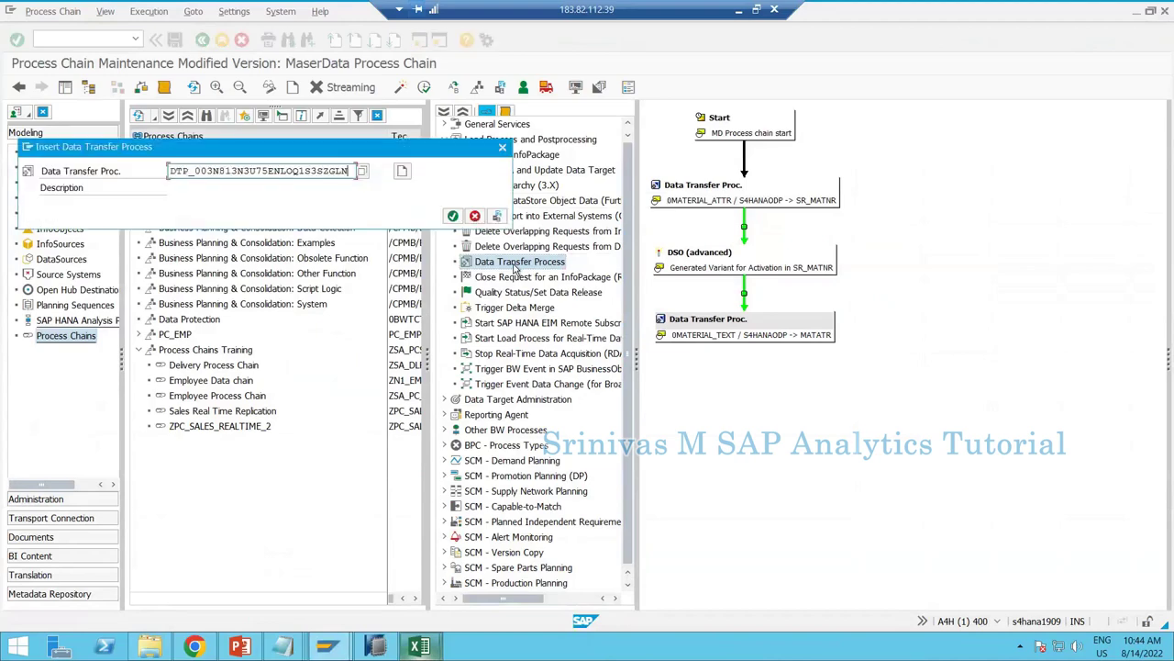
key(Return)
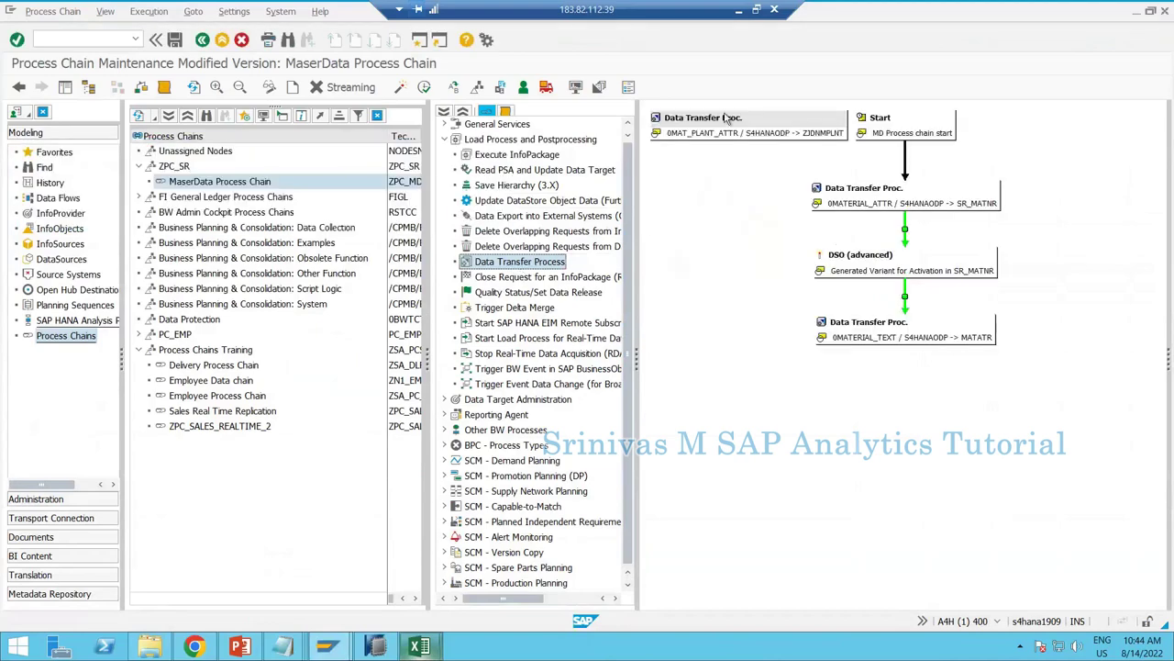
click(728, 135)
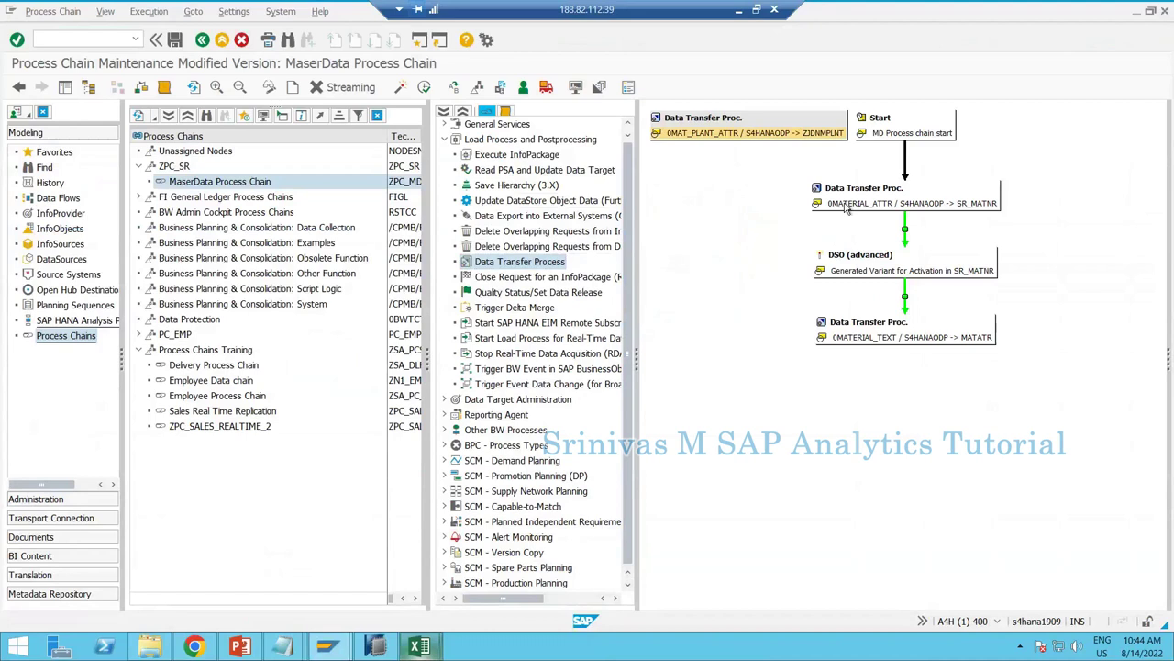
click(894, 201)
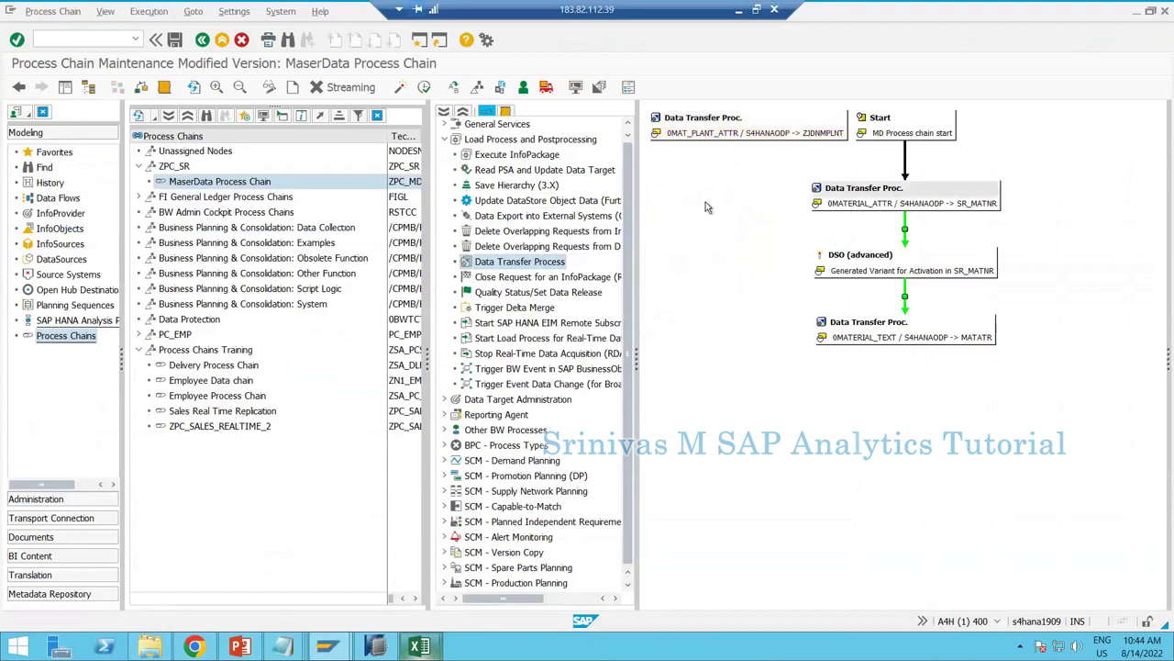
click(739, 129)
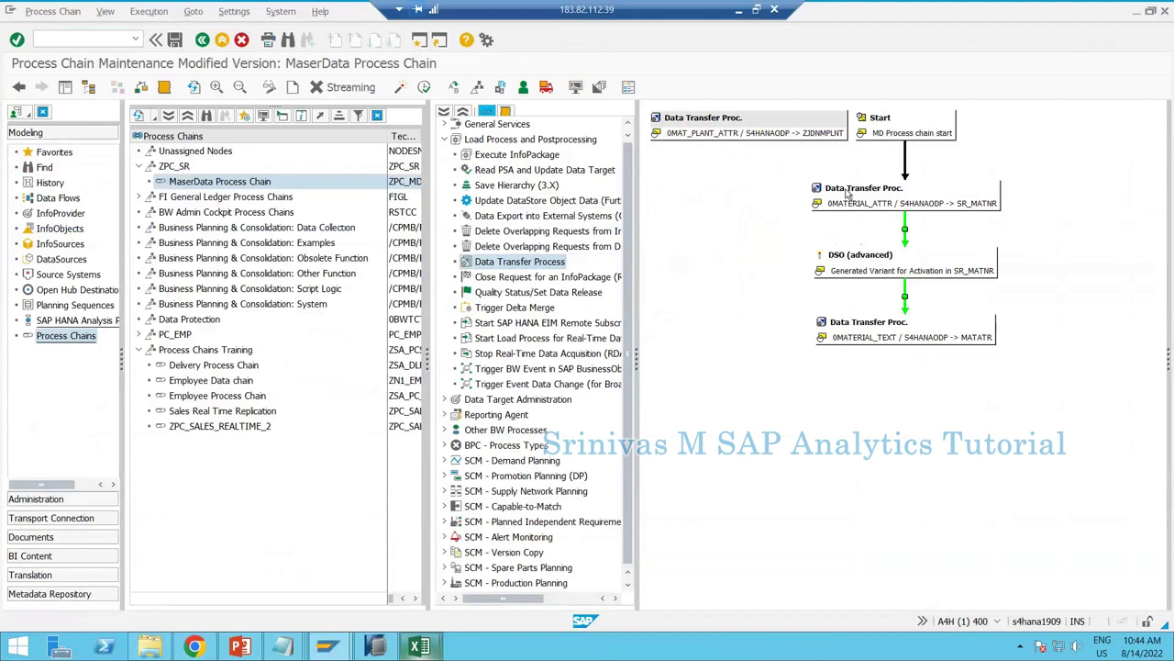
click(906, 136)
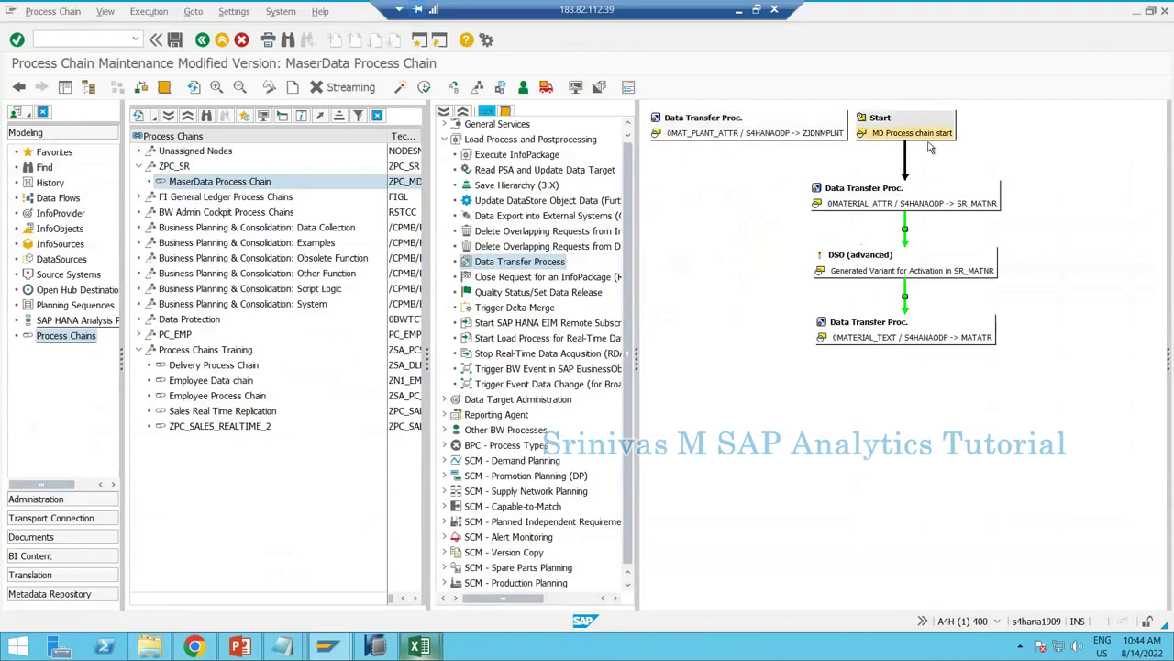
click(831, 196)
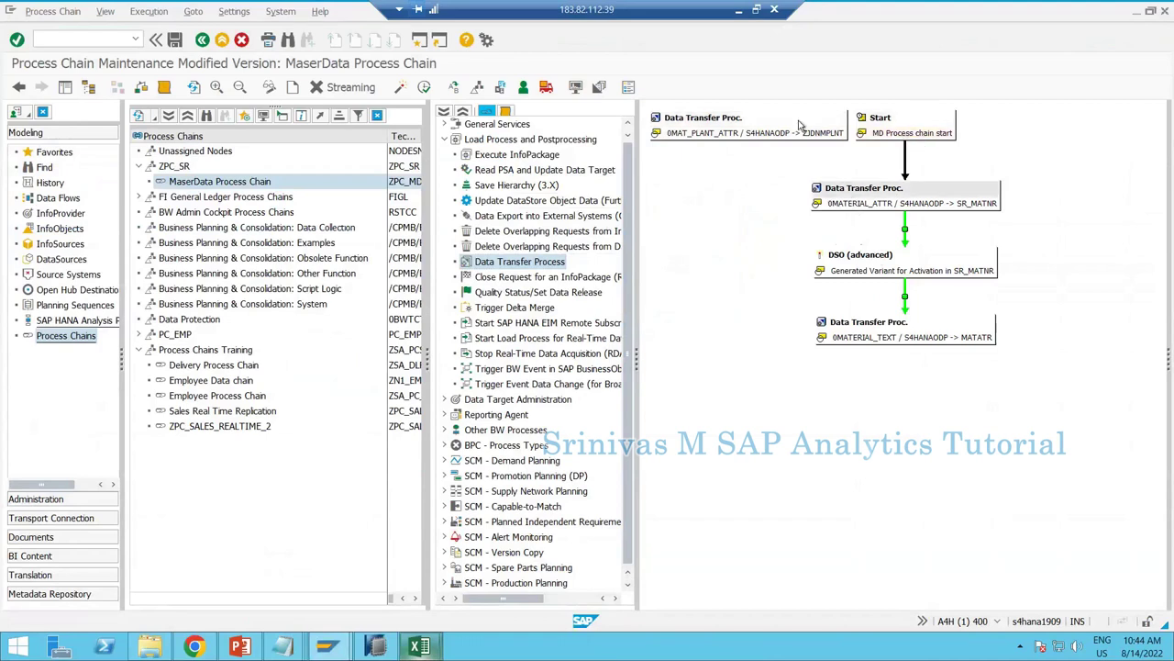
click(705, 134)
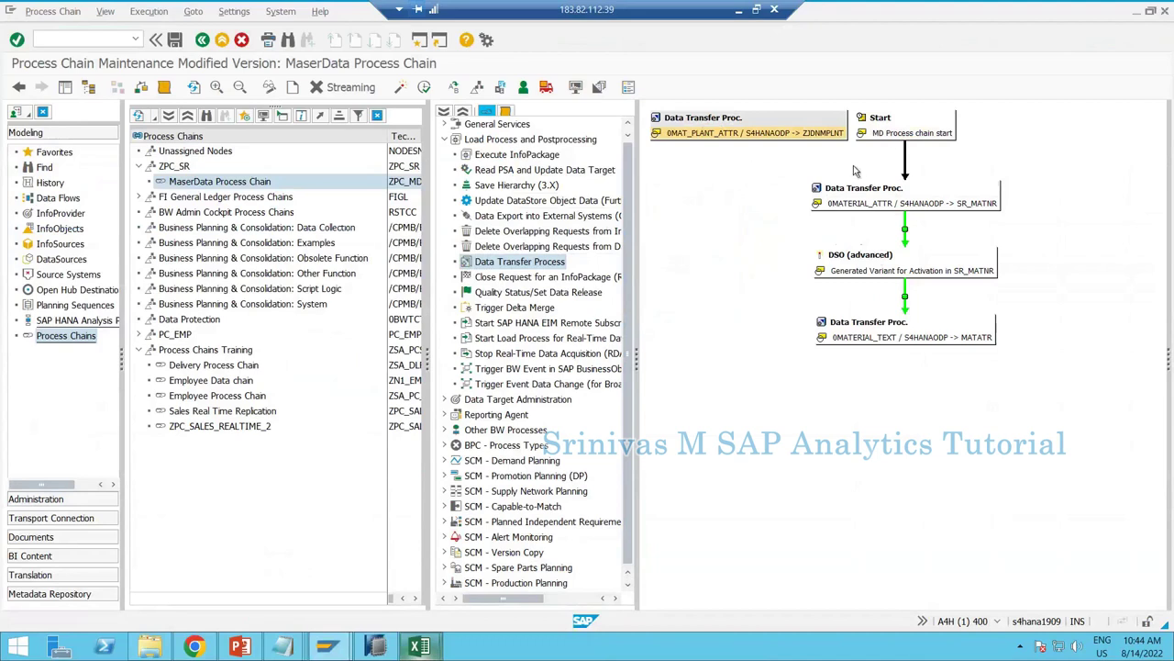
- Link Start to the 0MAT_PLANT_ATTR DTP and rearrange the chain layout so Start branches out
mouse_move(908, 134)
mouse_down()
mouse_move(869, 145)
mouse_move(776, 140)
mouse_move(760, 124)
mouse_move(758, 135)
mouse_up()
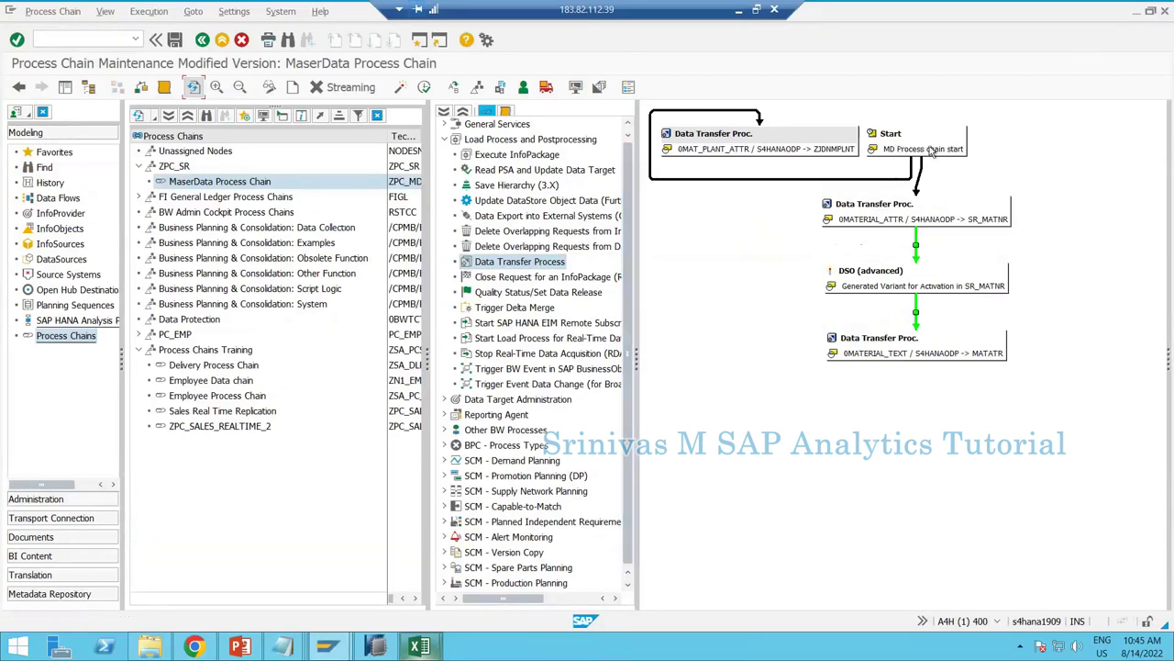
click(193, 88)
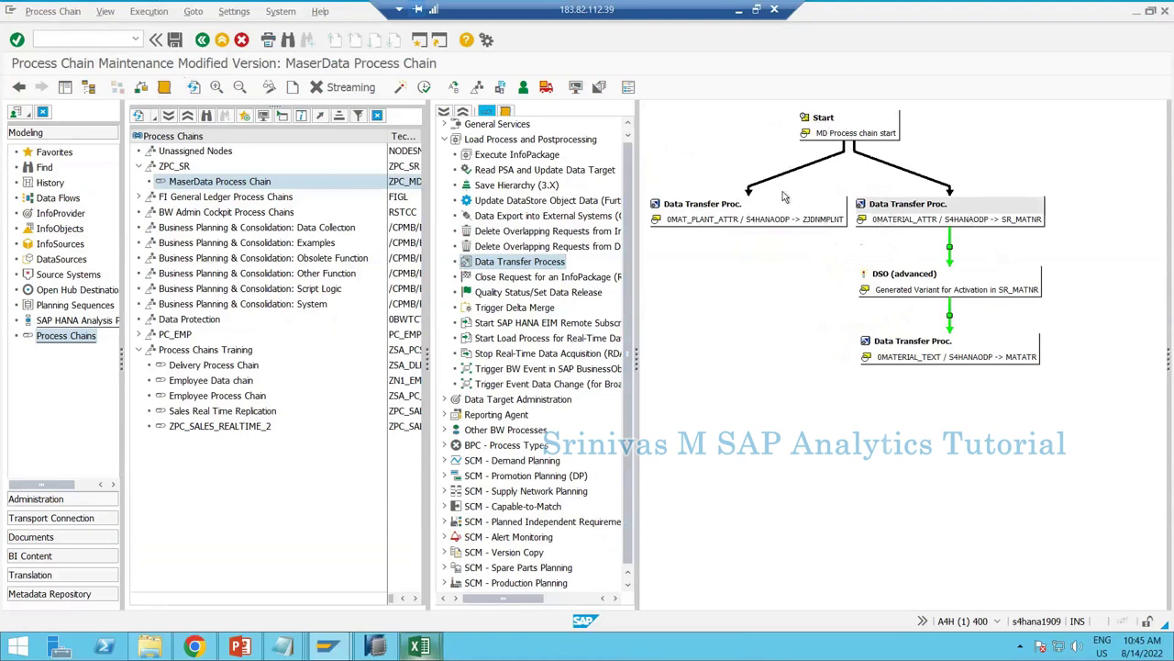
click(760, 226)
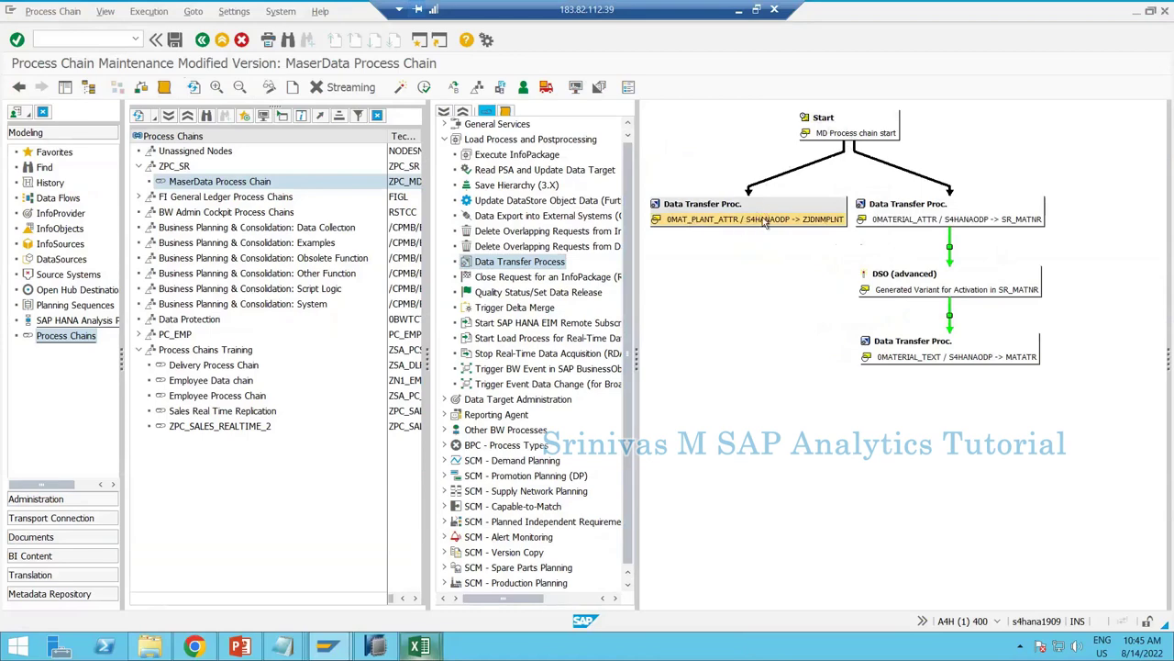
- Copy the next DTP name from cell F15 of the Excel workbook
key(alt+Tab)
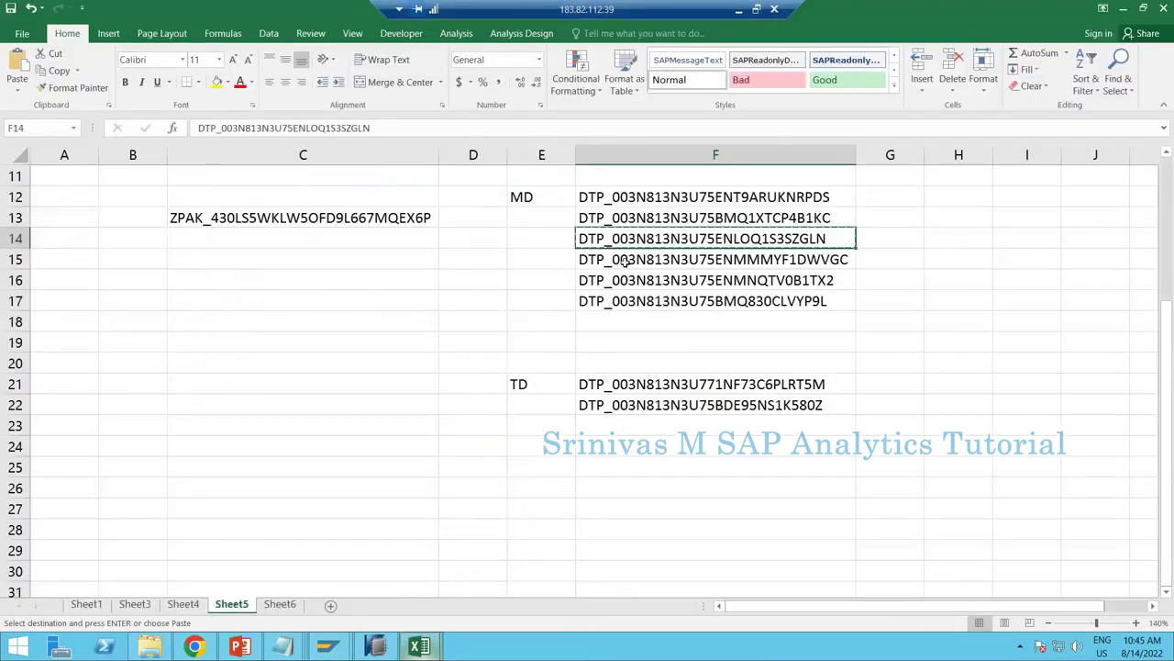
click(623, 261)
key(ctrl+c)
key(alt+Tab)
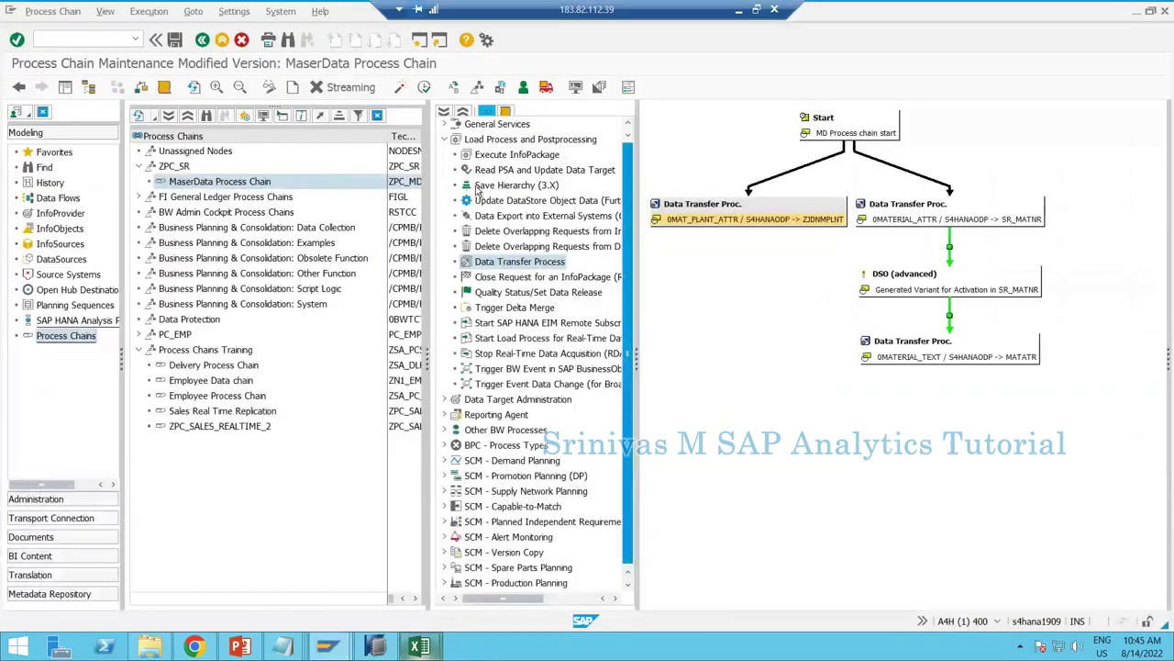
- Insert the 0MAT_PLANT_TEXT data transfer process and place it below the plant branch
double_click(501, 264)
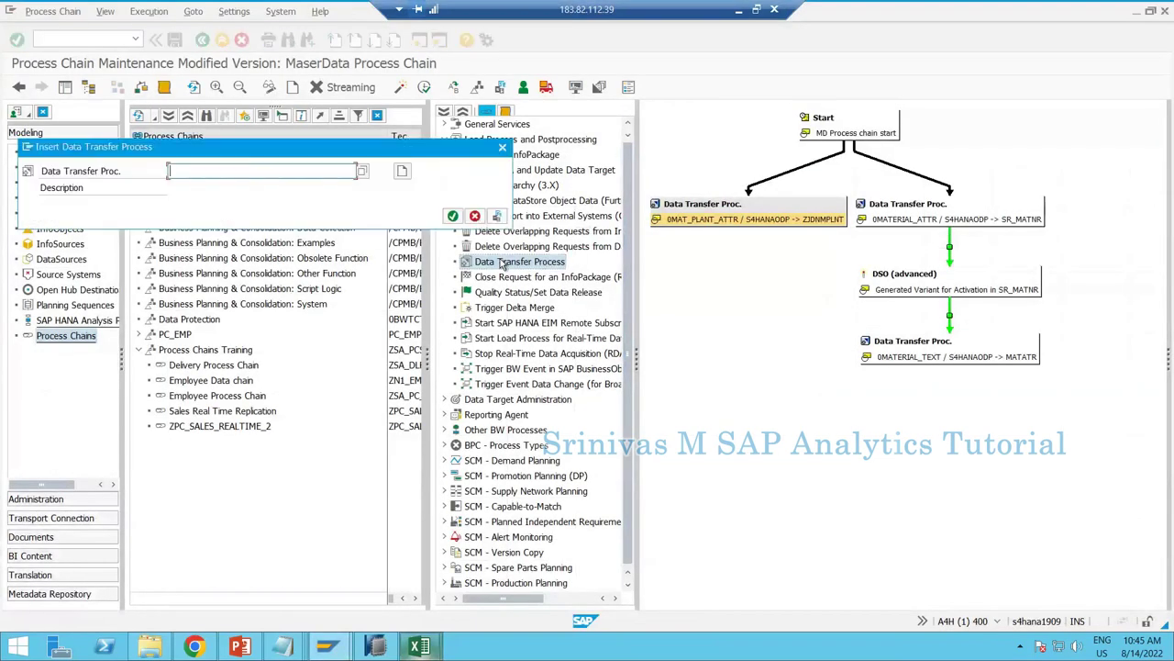
key(ctrl+v)
key(Return)
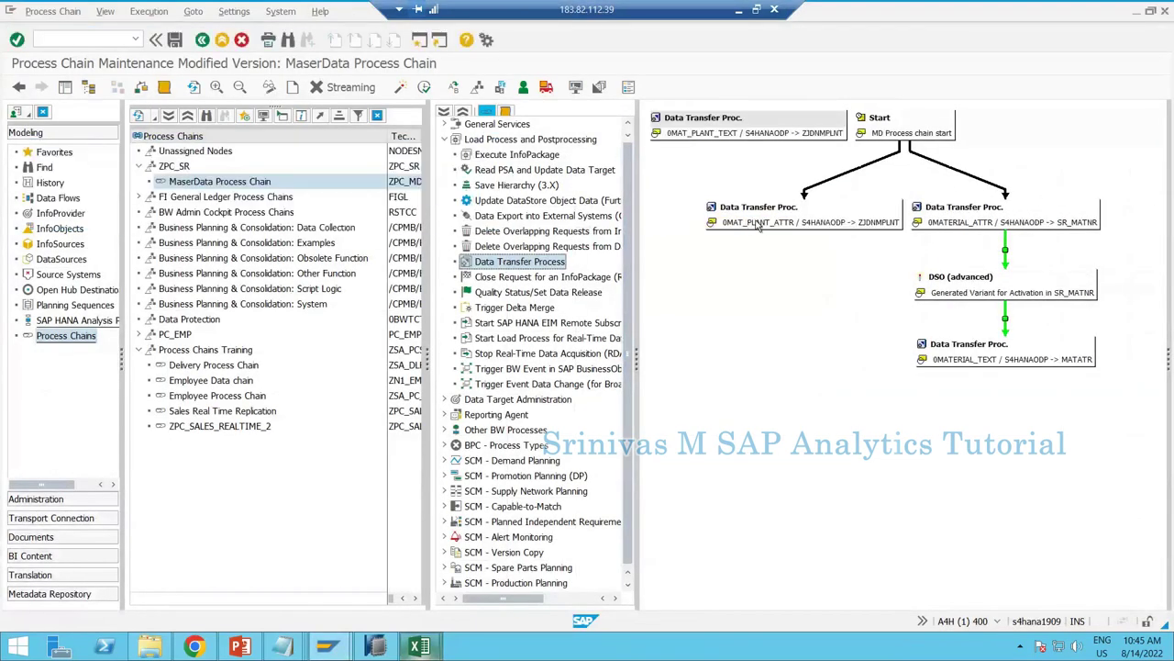
click(760, 233)
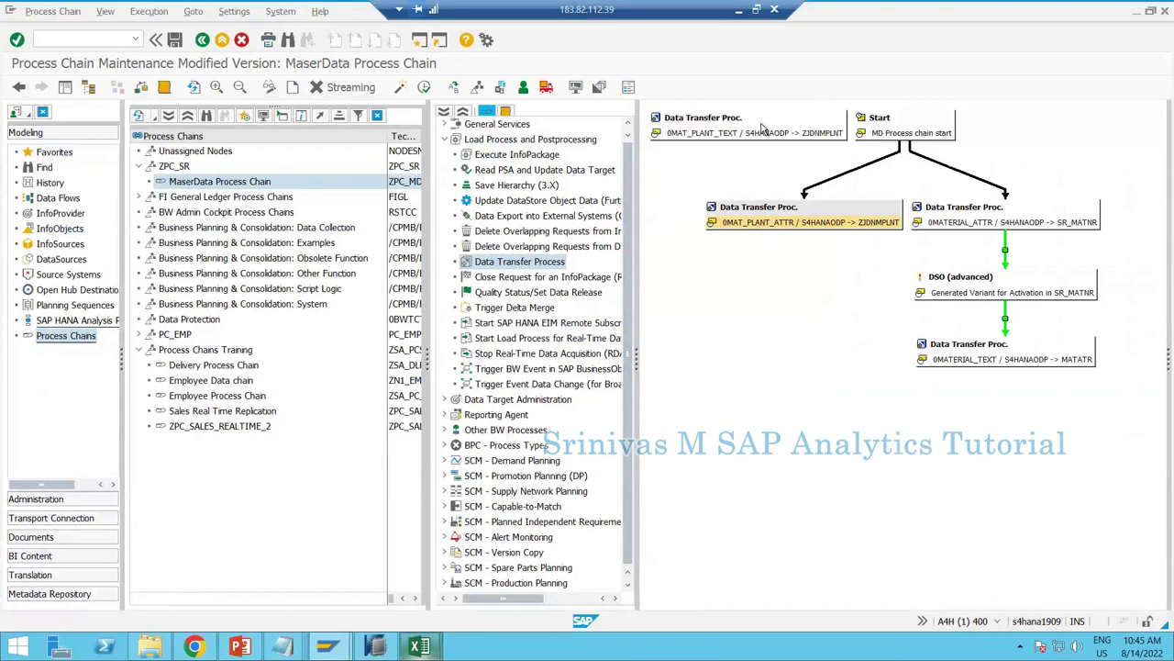
drag(761, 129, 766, 332)
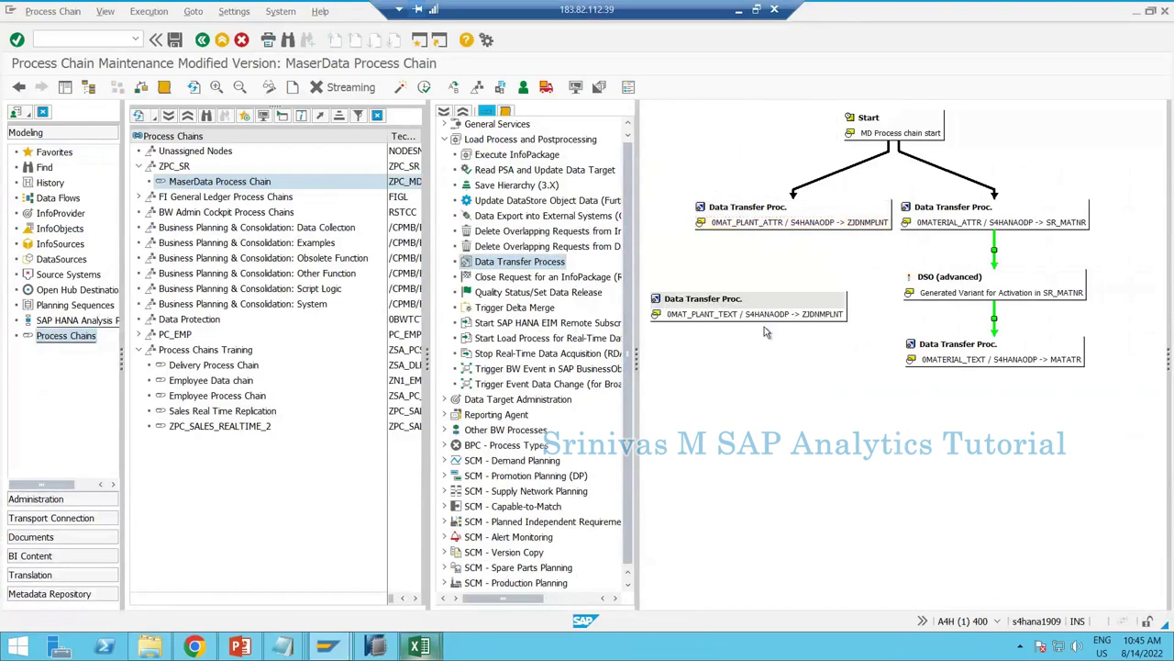
click(752, 315)
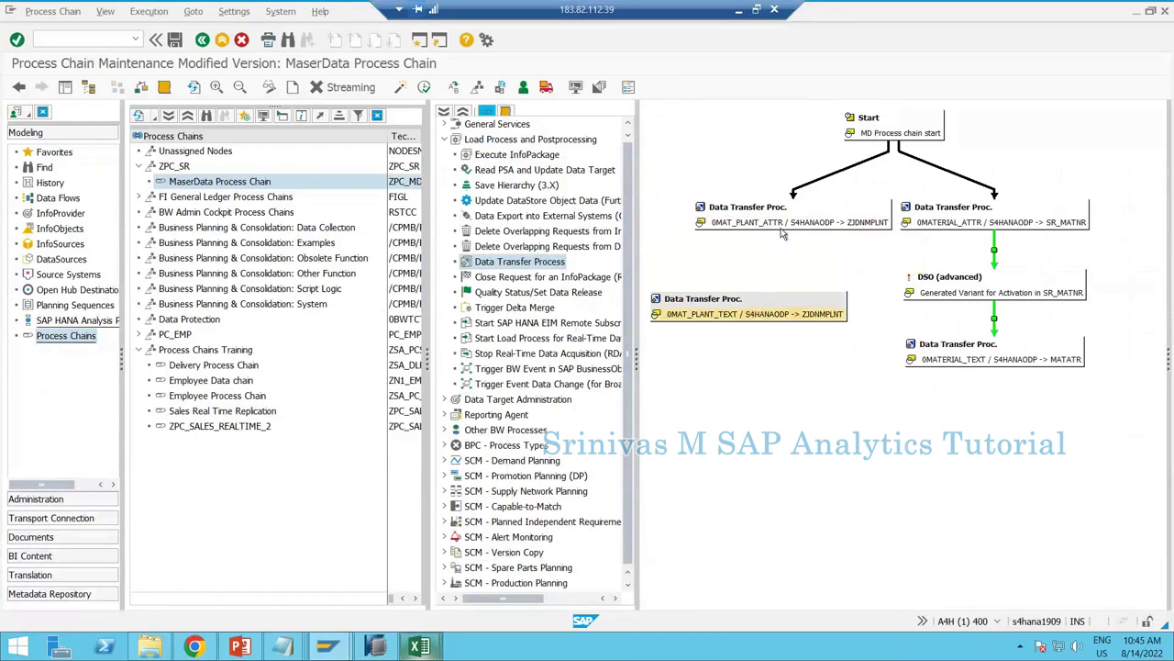
click(773, 214)
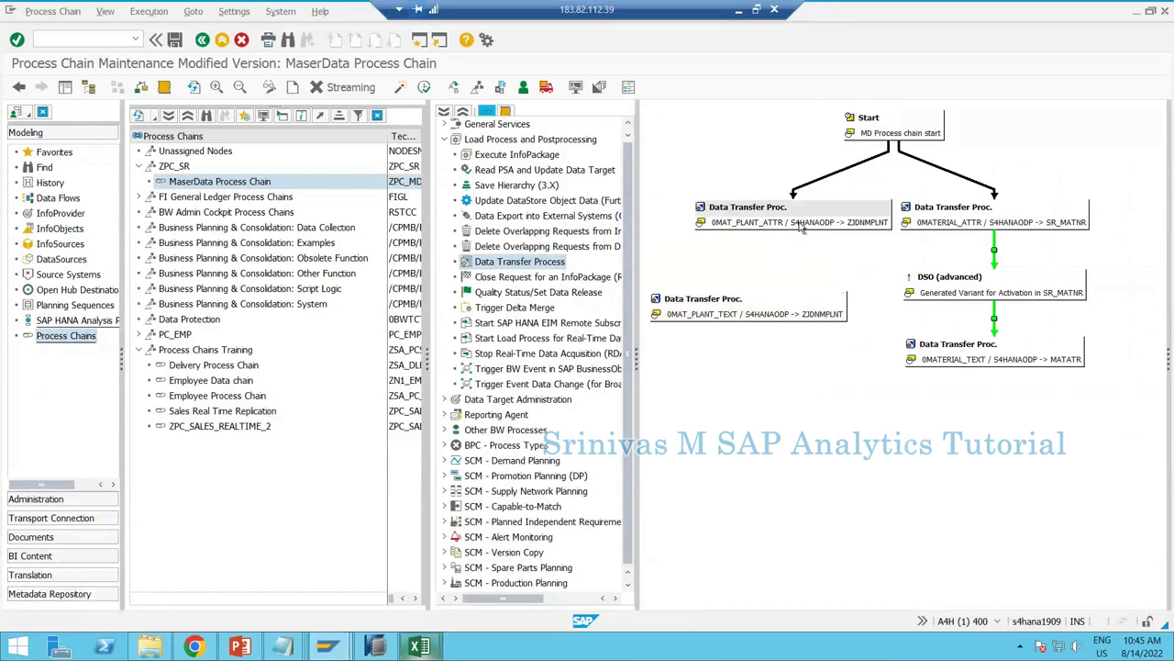
- Link 0MAT_PLANT_ATTR to 0MAT_PLANT_TEXT on success and realign the chain diagram
drag(800, 228, 750, 295)
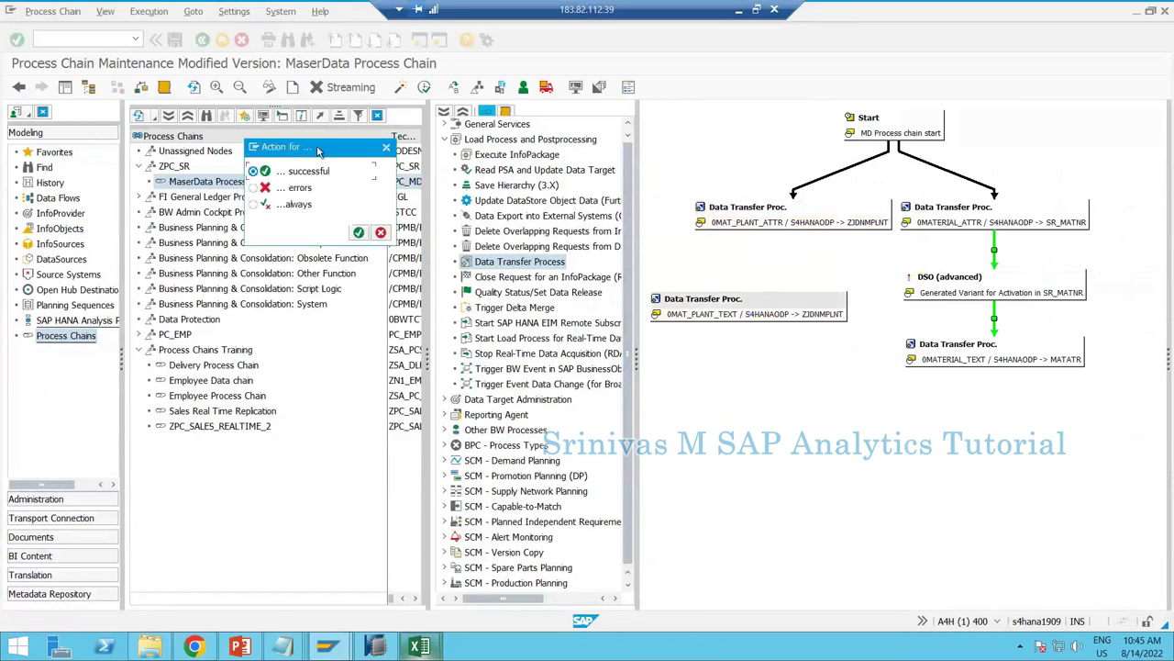
drag(317, 151, 824, 410)
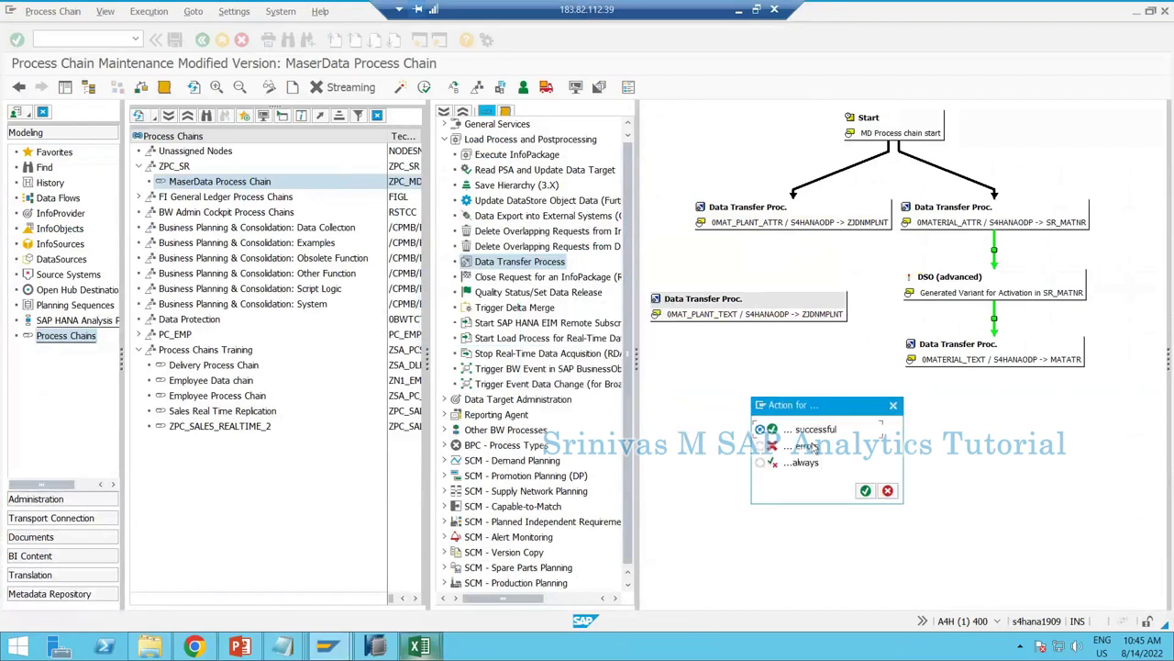
click(808, 447)
click(761, 445)
click(761, 463)
click(865, 492)
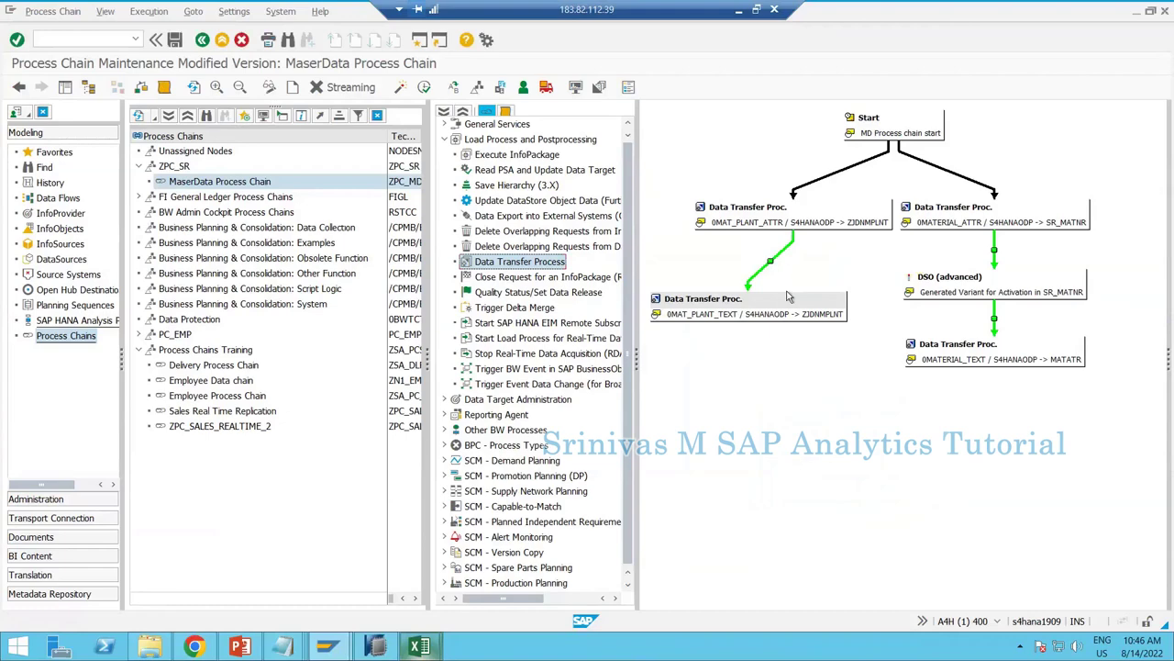
click(194, 87)
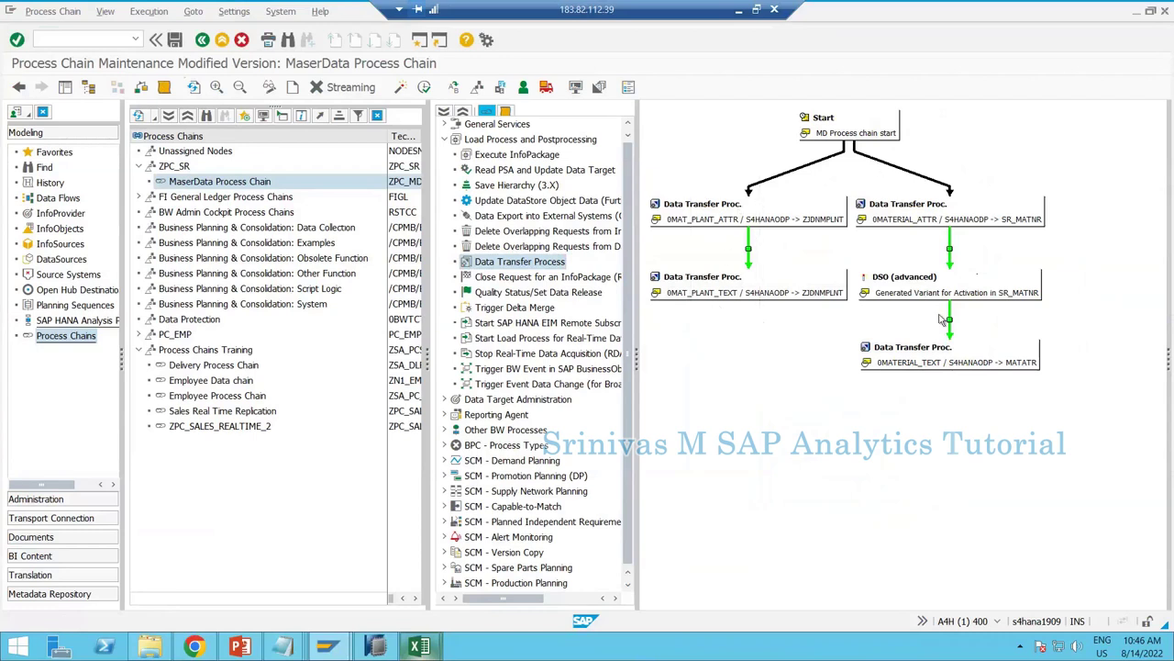
- Add the 0PLANT_ATTR data transfer process using the DTP ID from Excel cell F16, placed below the chain
mouse_move(438, 648)
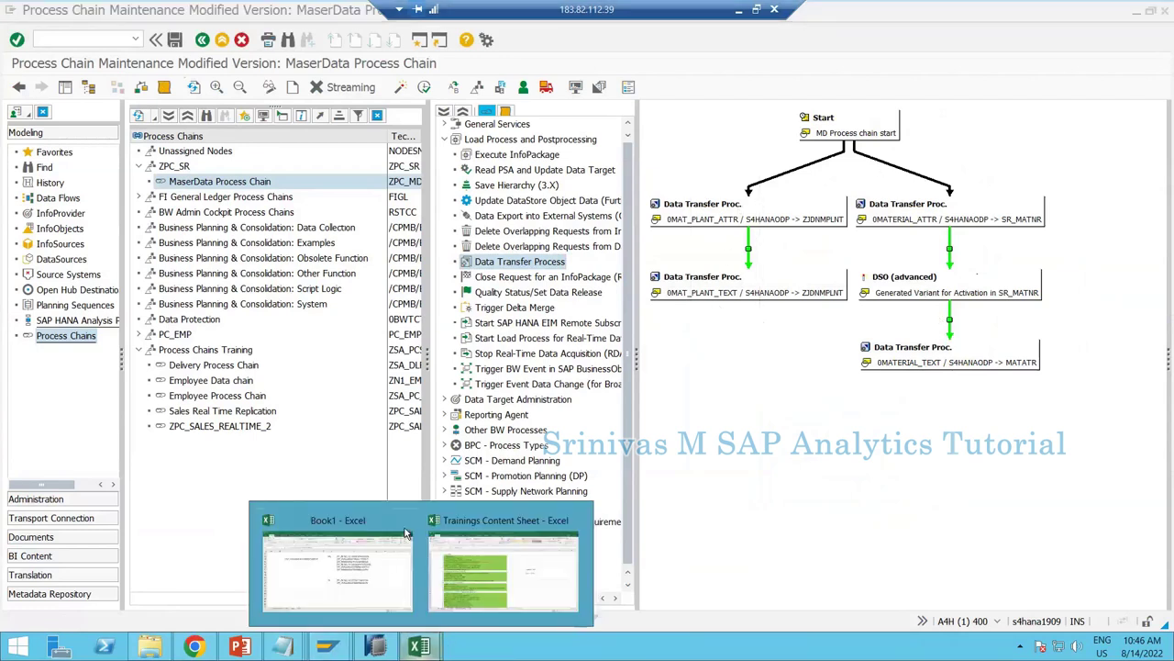
click(518, 561)
click(640, 280)
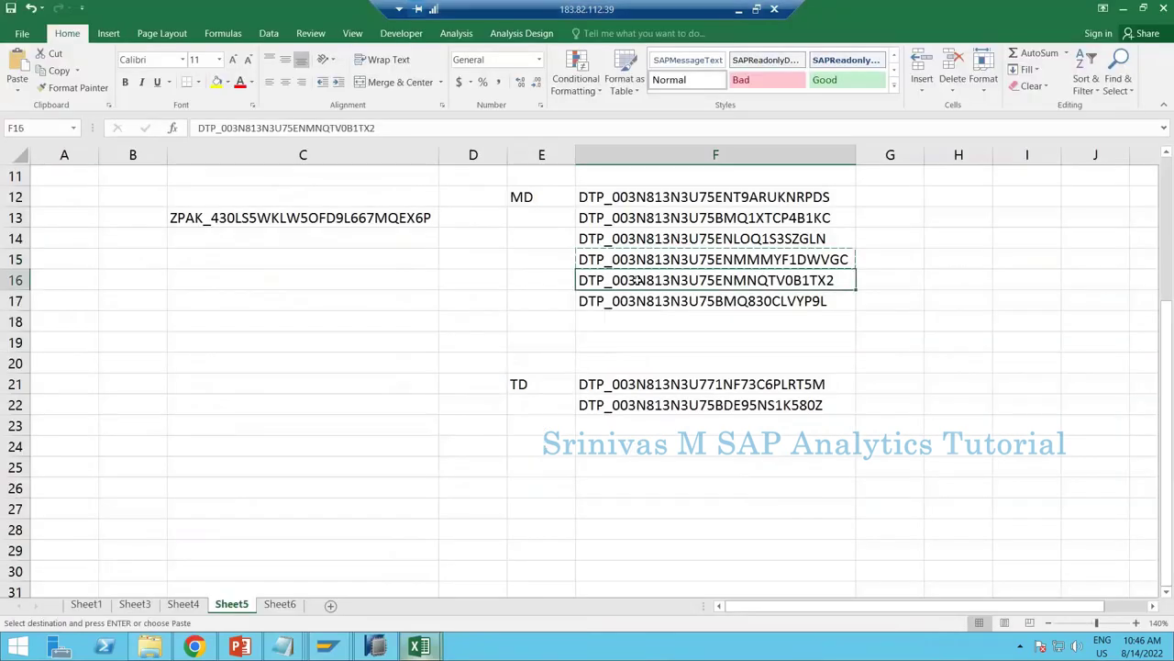
key(ctrl+c)
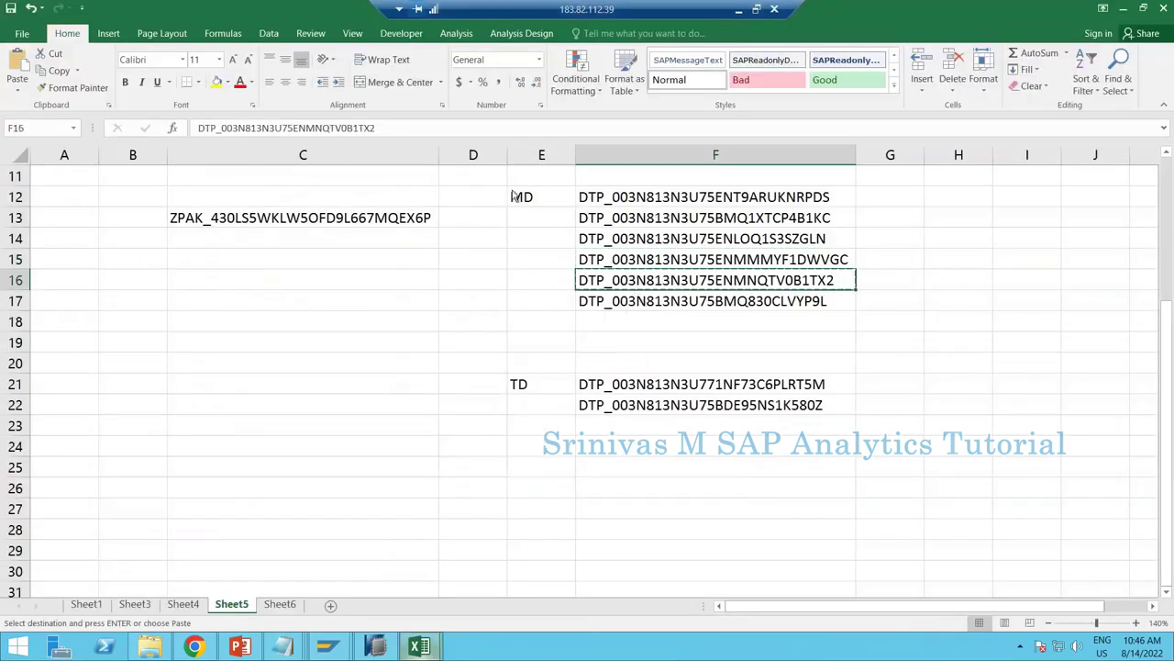
key(alt+Tab)
double_click(503, 263)
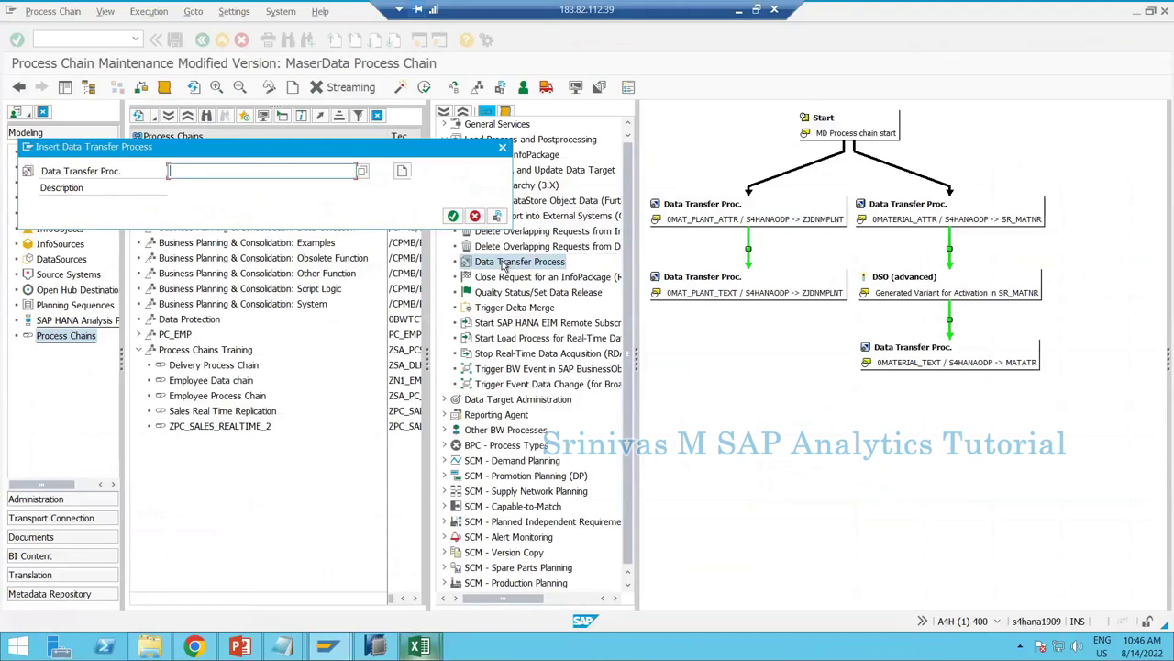
key(ctrl+v)
key(Return)
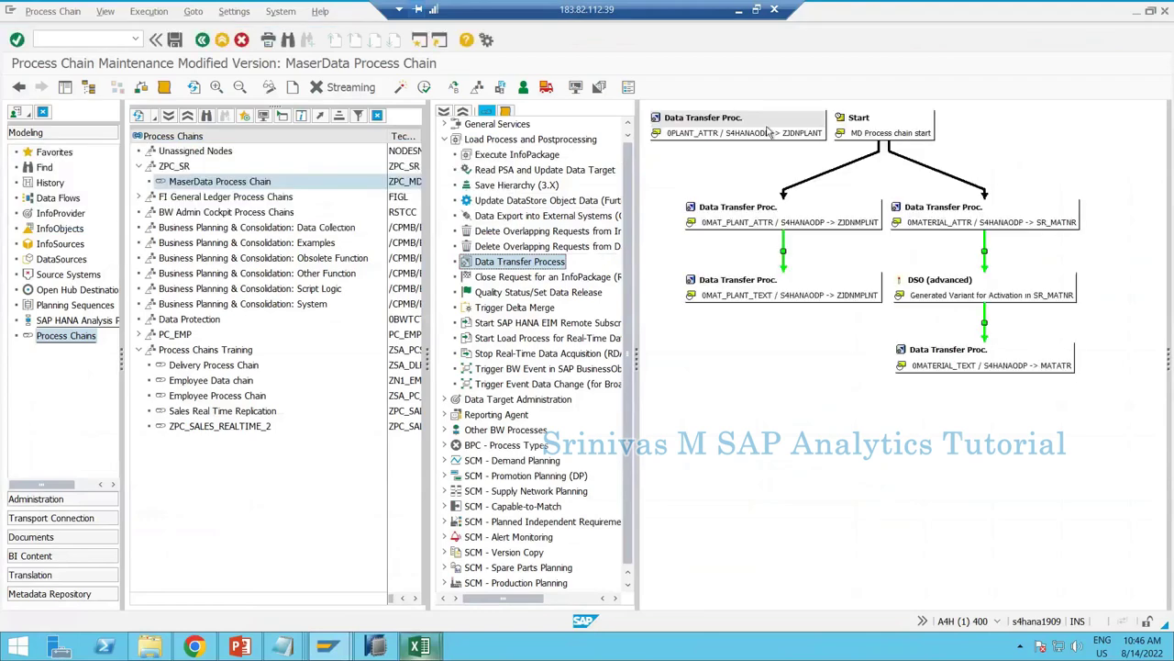
drag(768, 132, 776, 458)
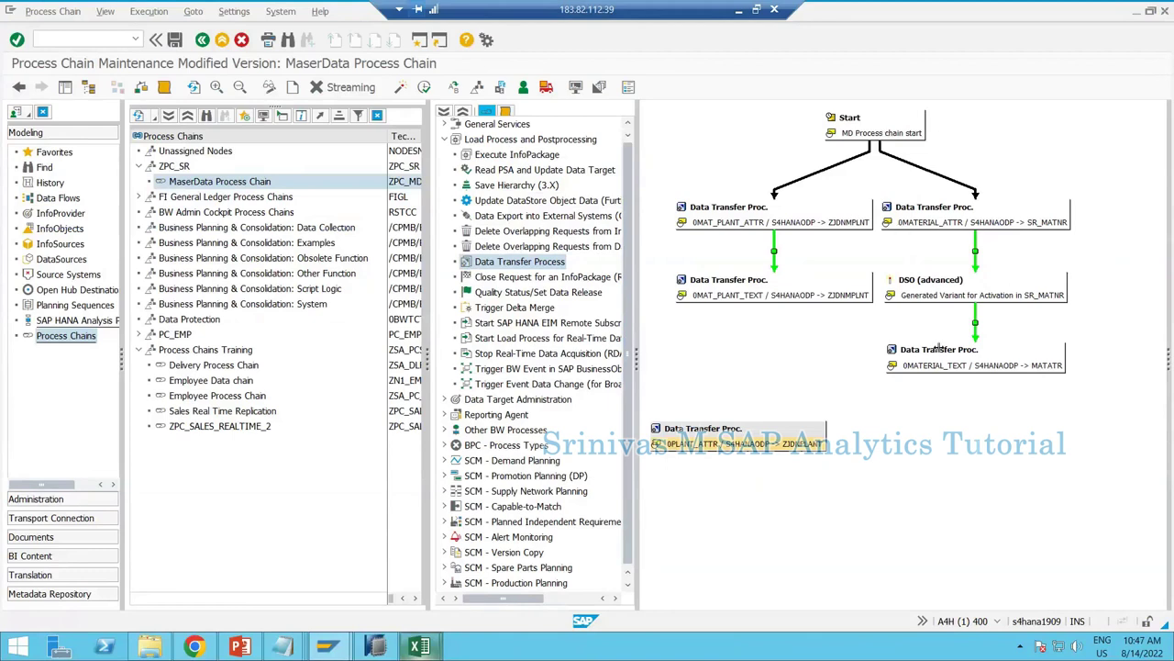
- Link 0MAT_PLANT_TEXT to the new 0PLANT_ATTR step
drag(760, 295, 749, 357)
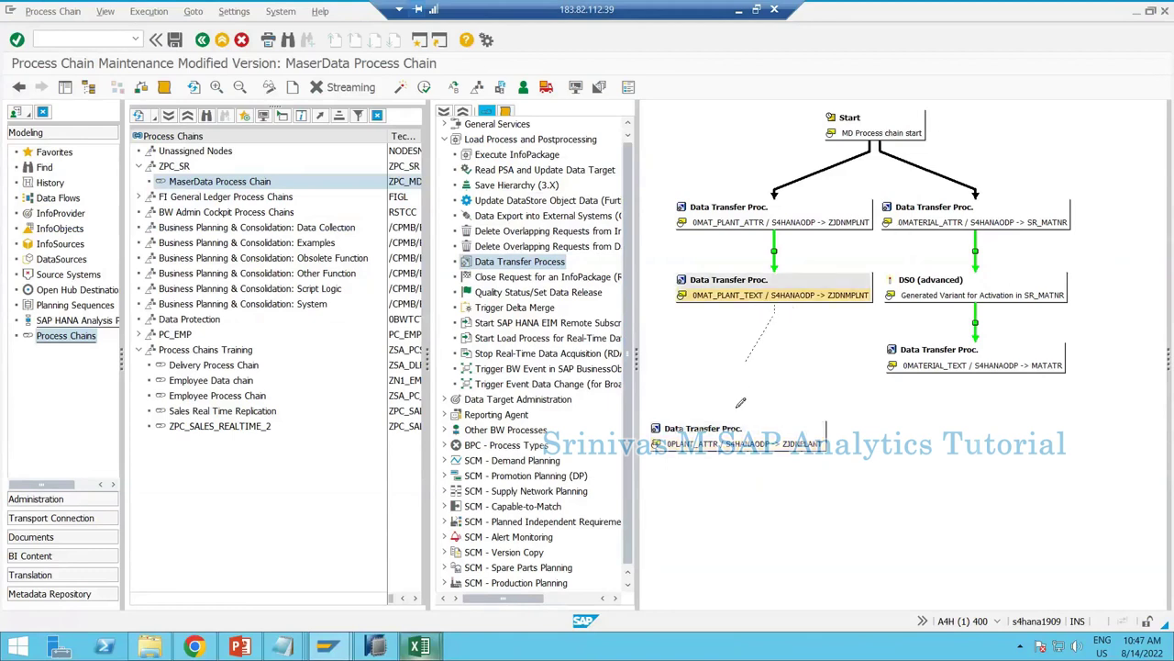
drag(736, 443, 737, 443)
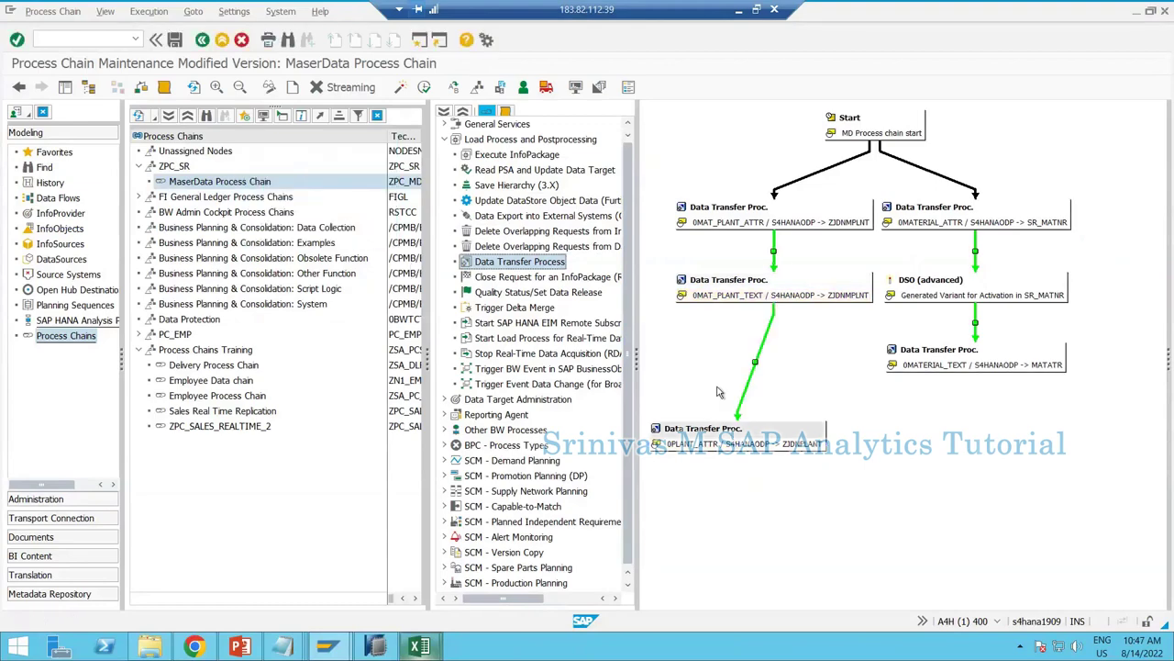
key(alt+Tab)
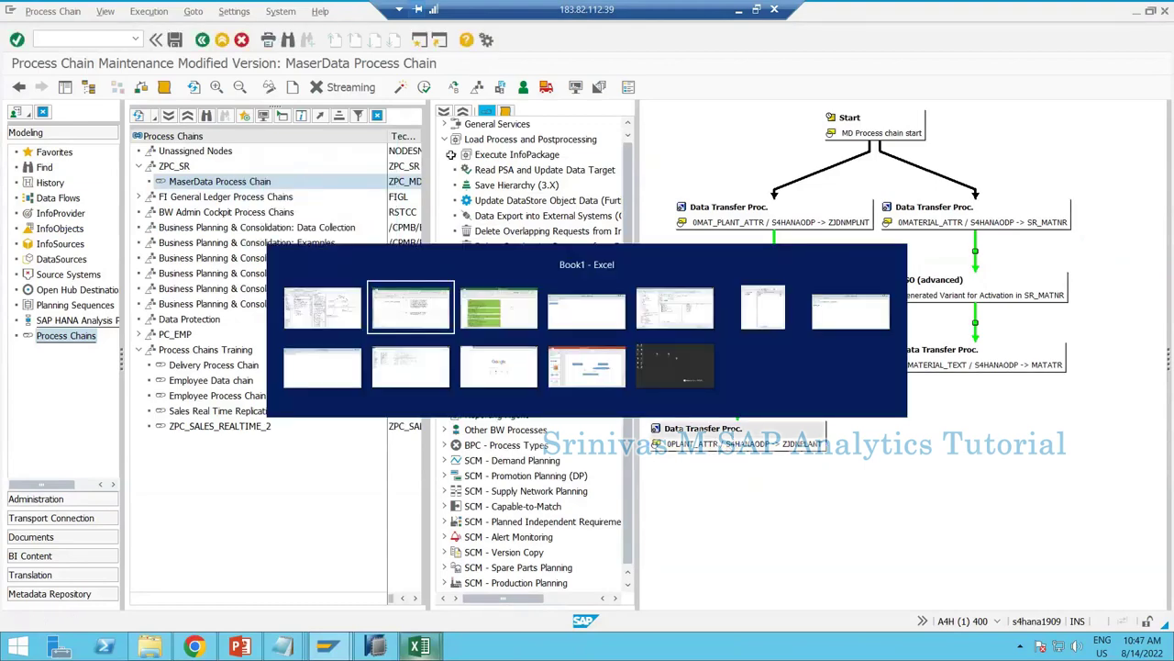
- Add 0PLANT_TEXT from Excel cell F17 below 0PLANT_ATTR and link them on success
click(608, 306)
key(ctrl+c)
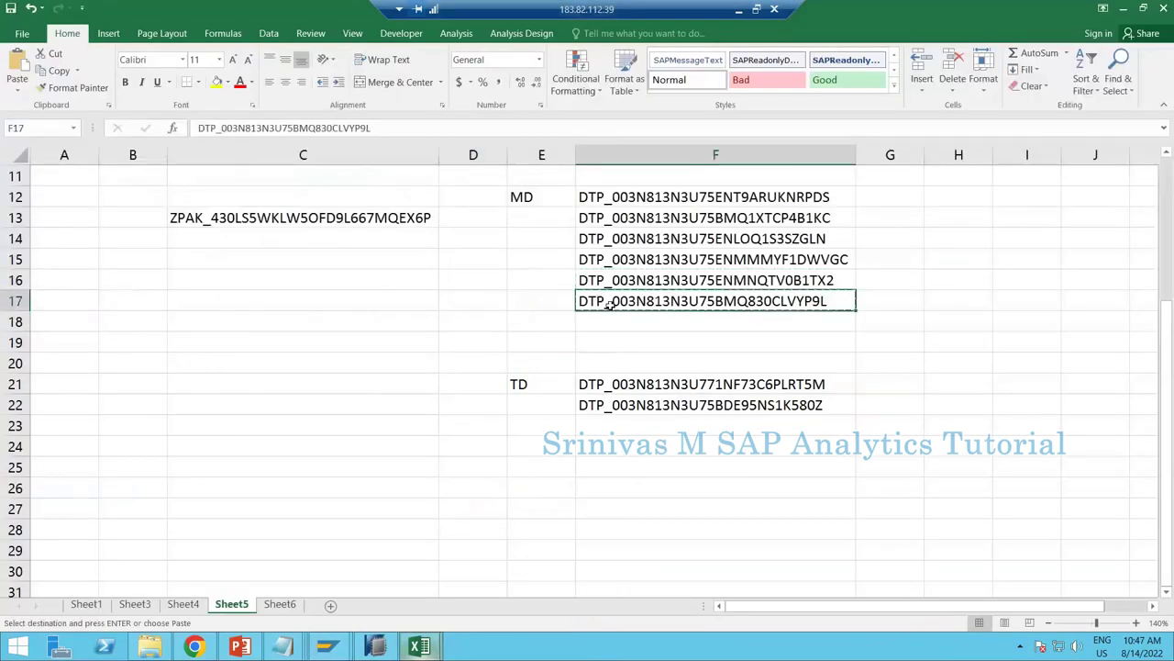
key(alt+Tab)
double_click(530, 263)
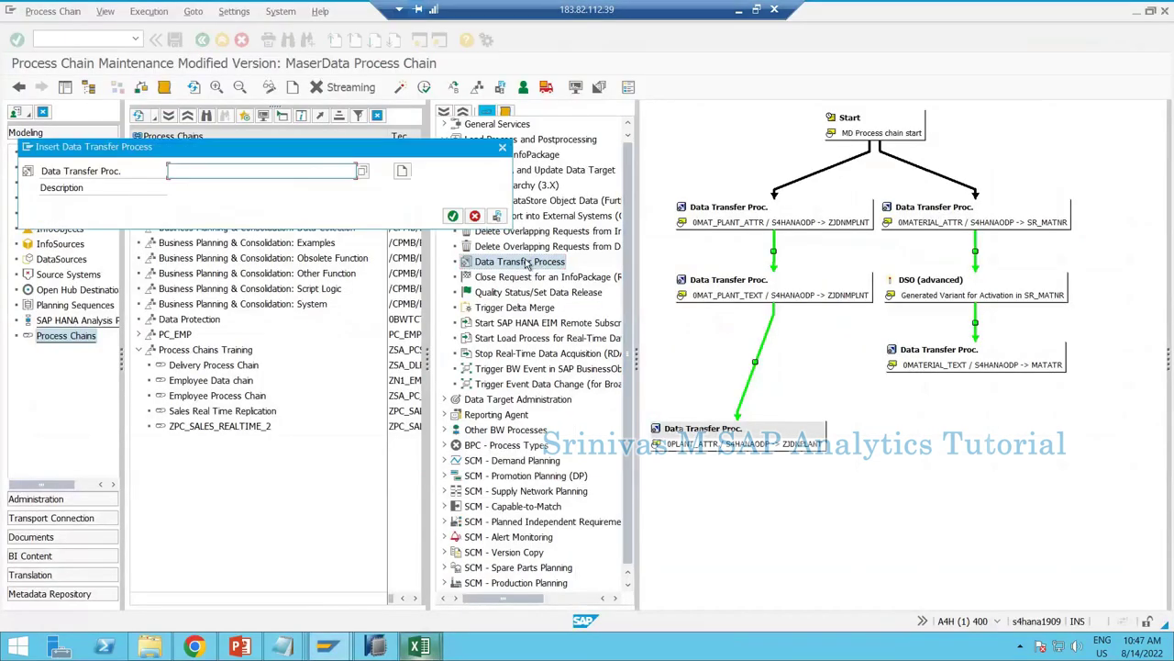
key(ctrl+v)
key(Return)
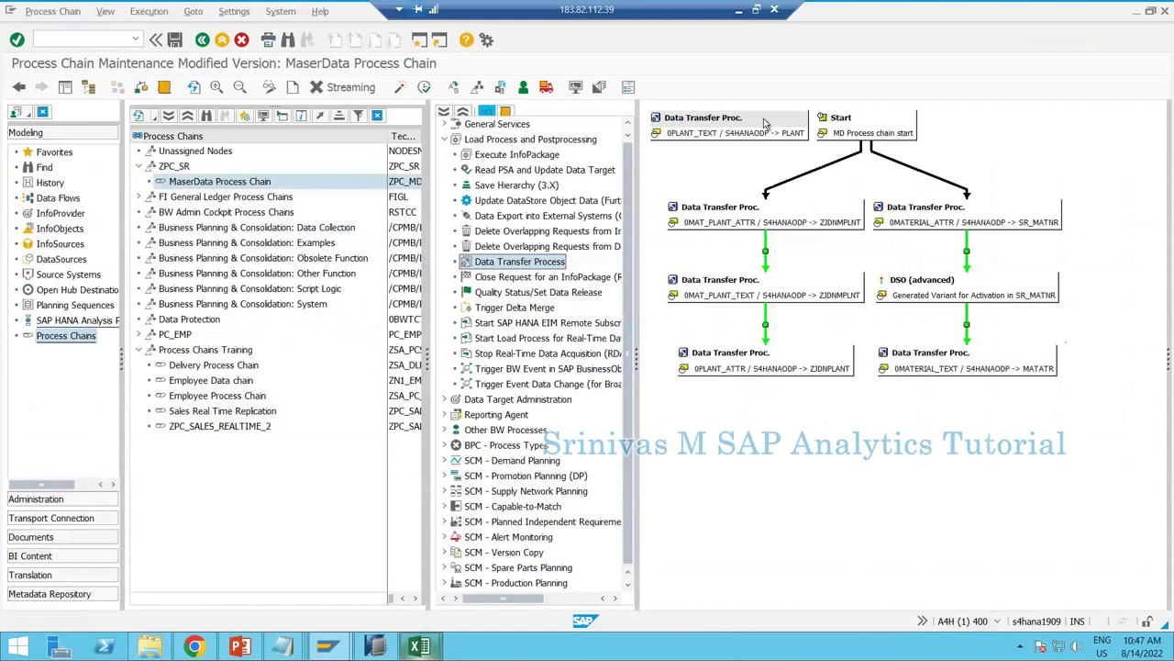
drag(764, 123, 798, 470)
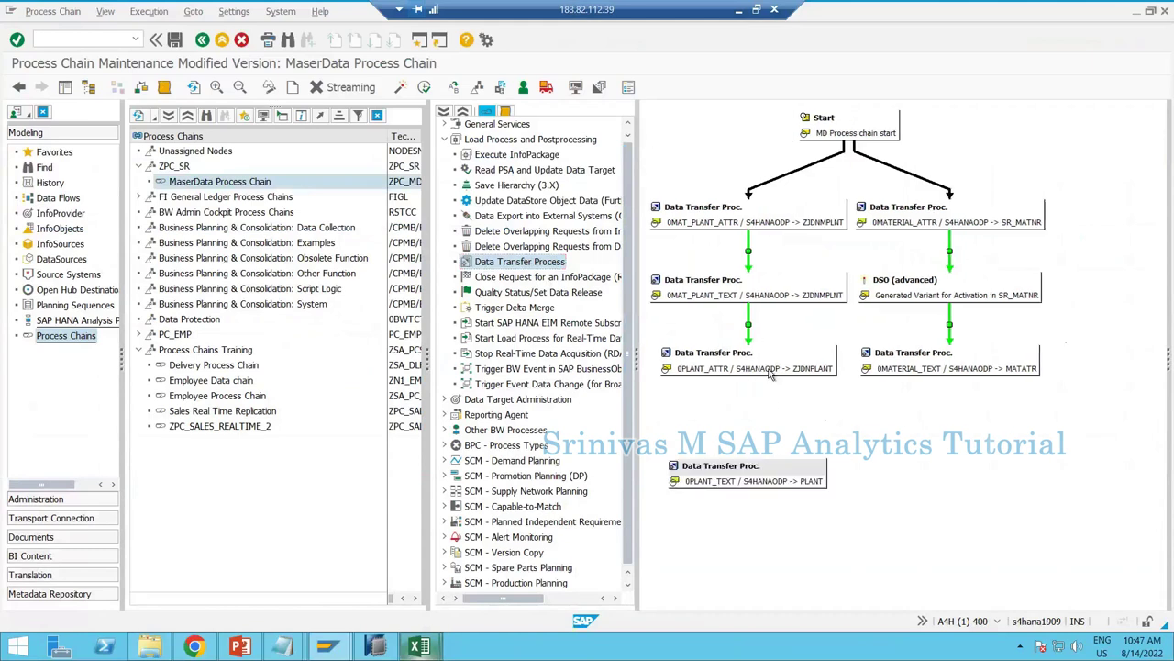
drag(770, 373, 772, 465)
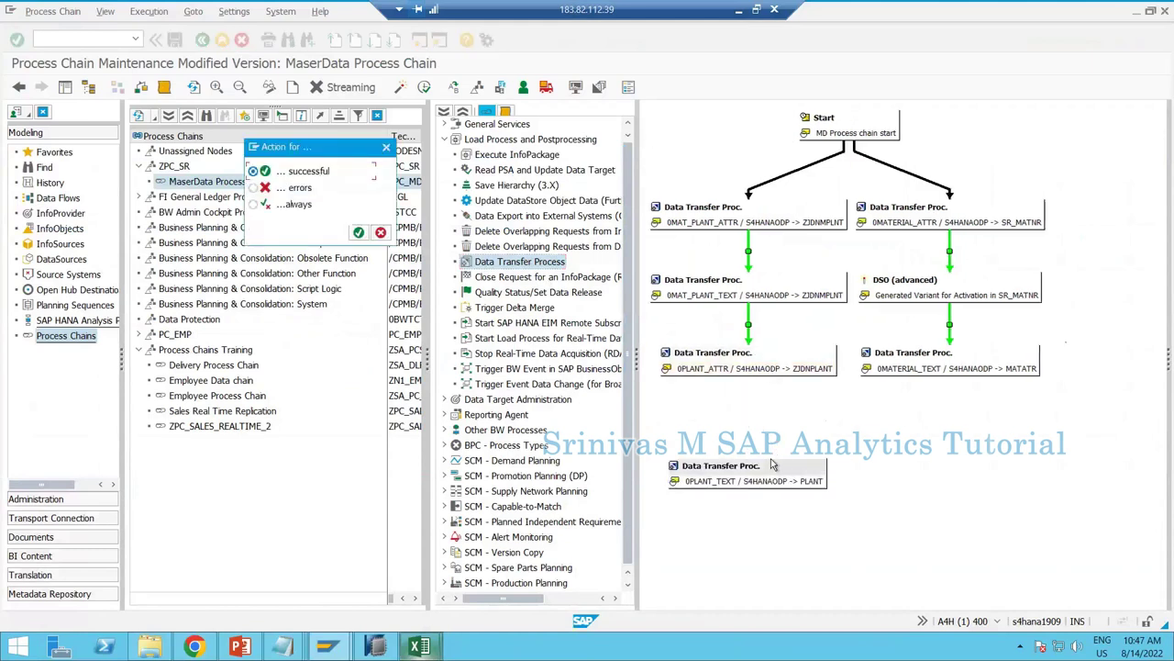
key(Return)
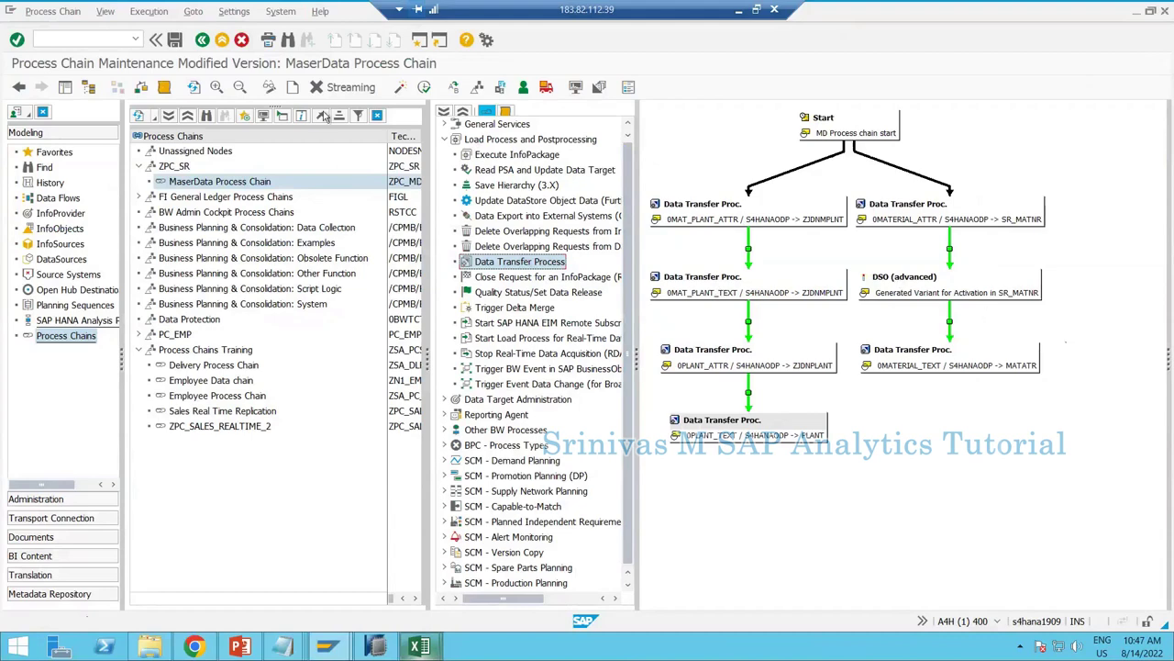
- Activate chain ZPC_MD and exit back to the process chain list
click(401, 87)
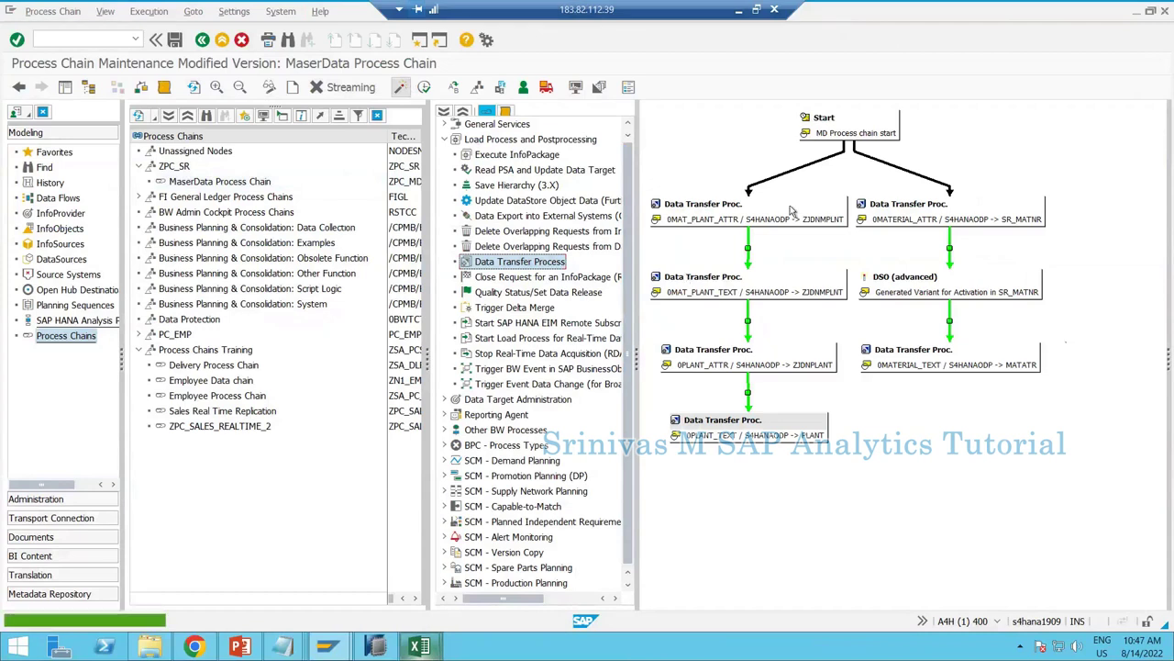
click(176, 167)
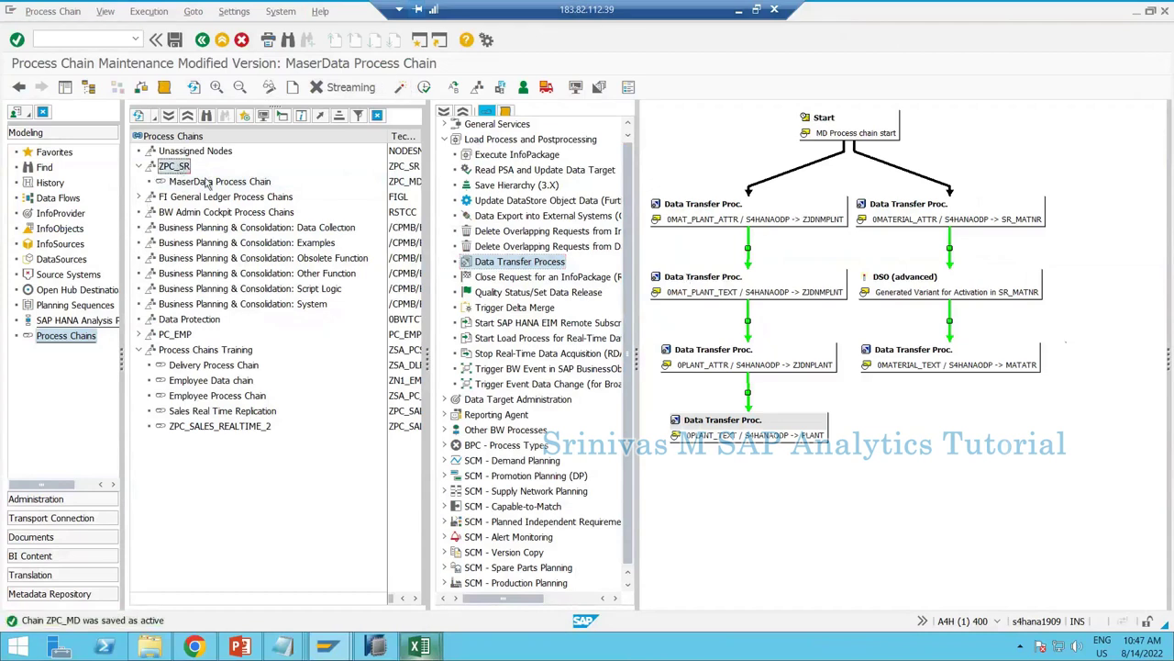
click(209, 182)
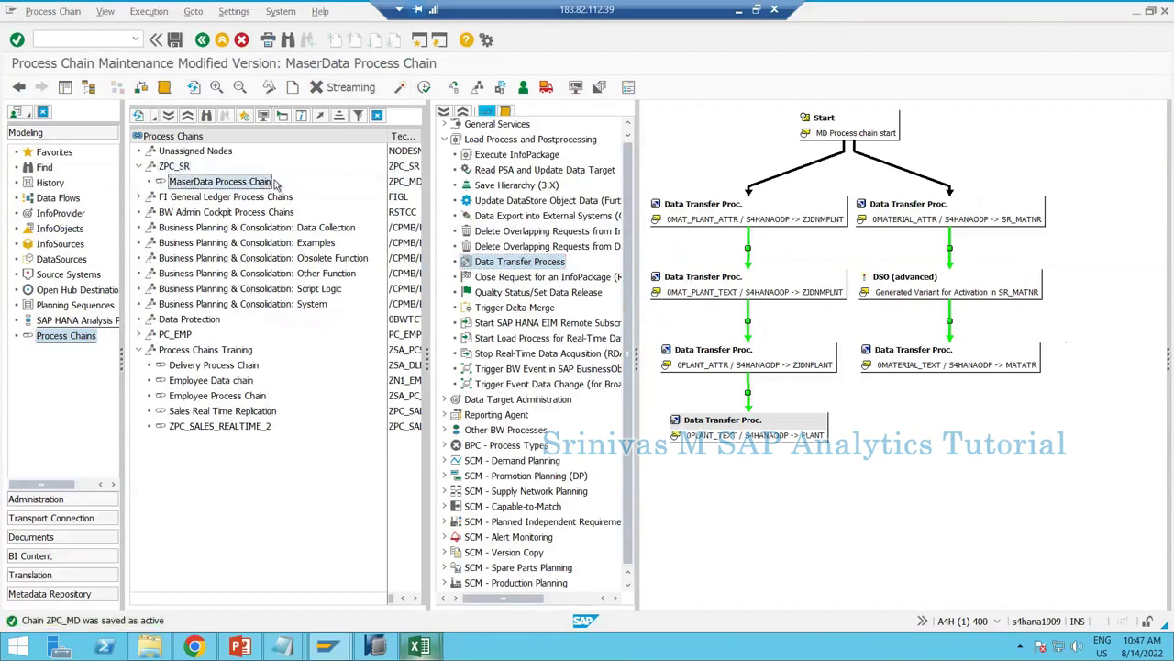
click(226, 42)
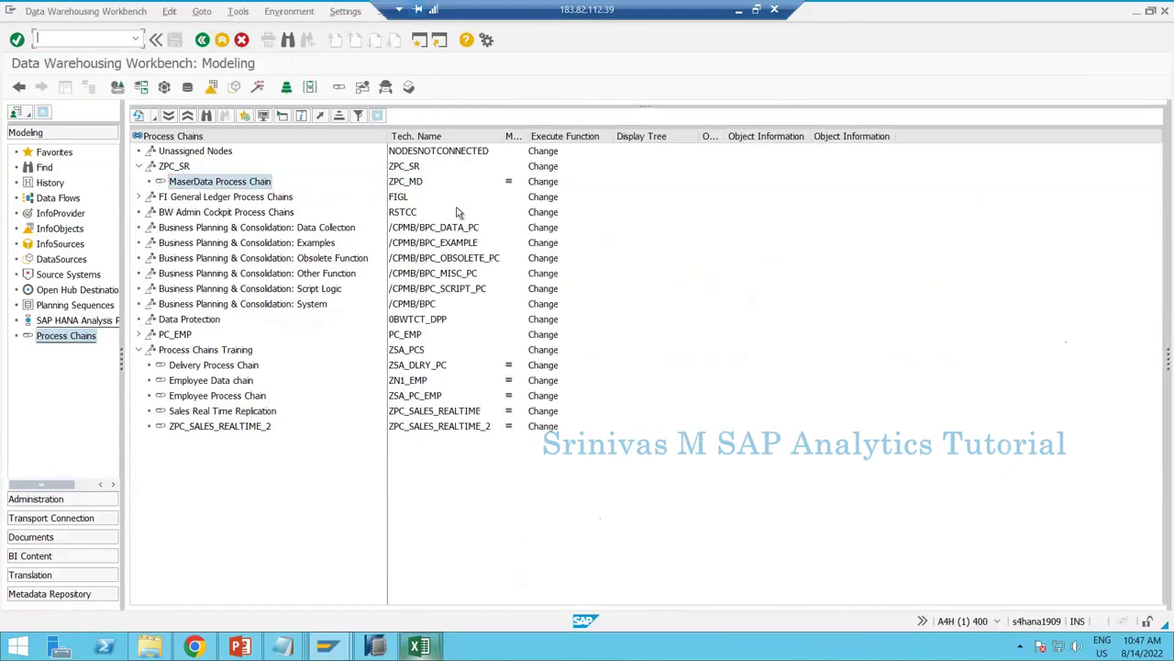
- Open the MaserData Process Chain and schedule it with Standard Priority C
click(212, 183)
double_click(212, 183)
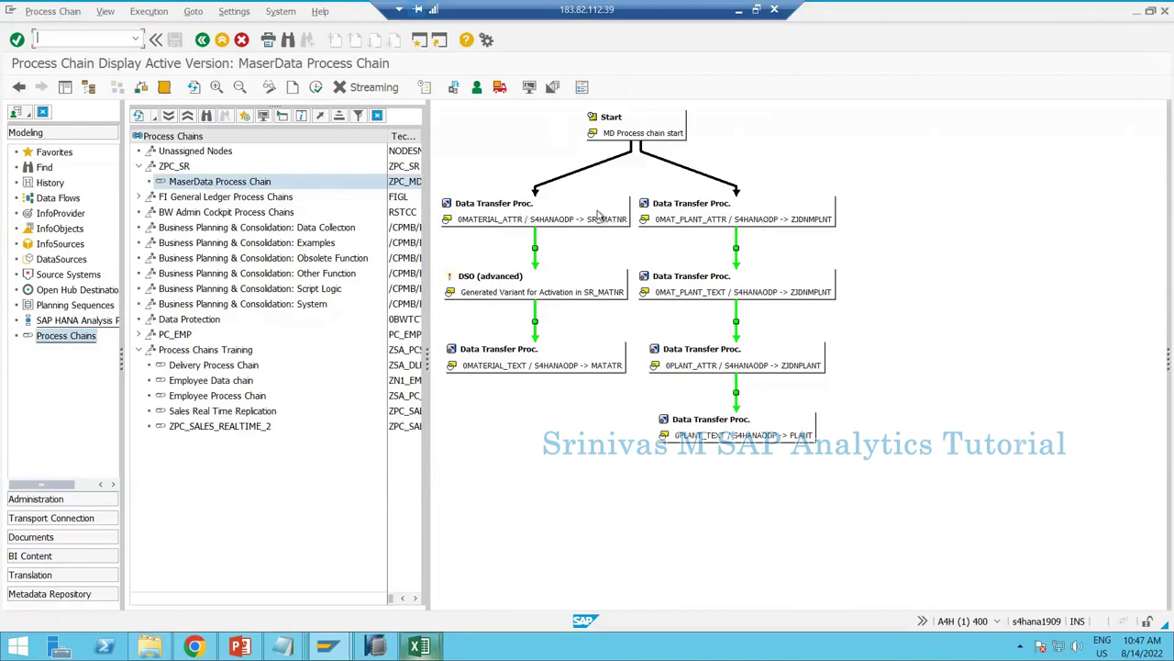
click(315, 89)
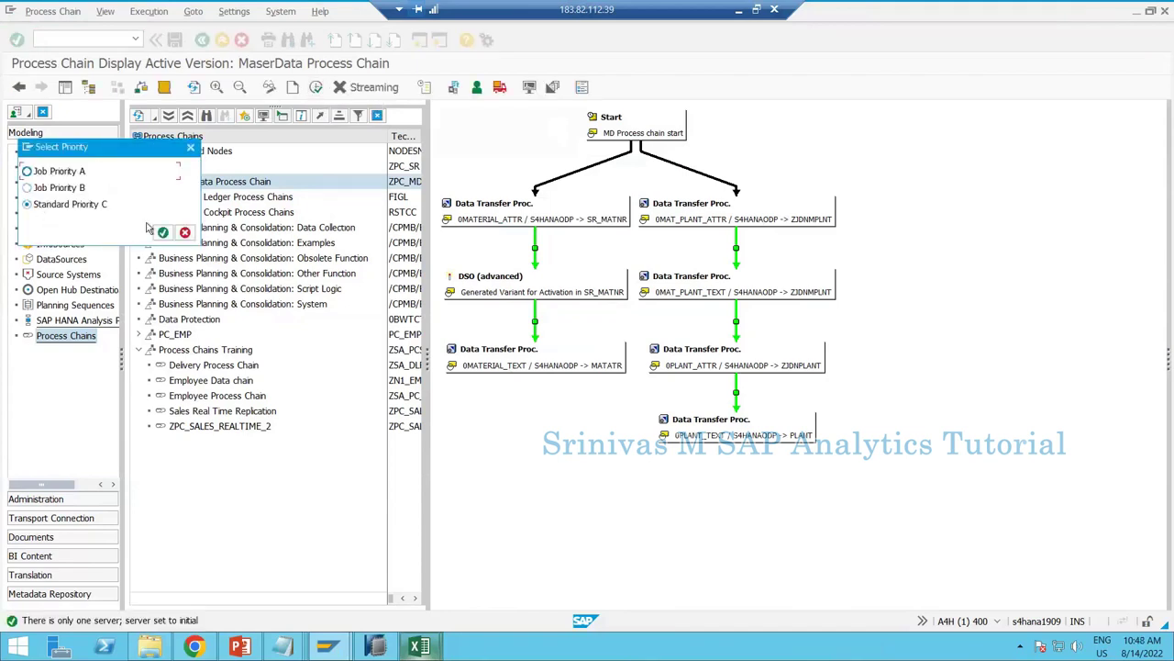
click(163, 233)
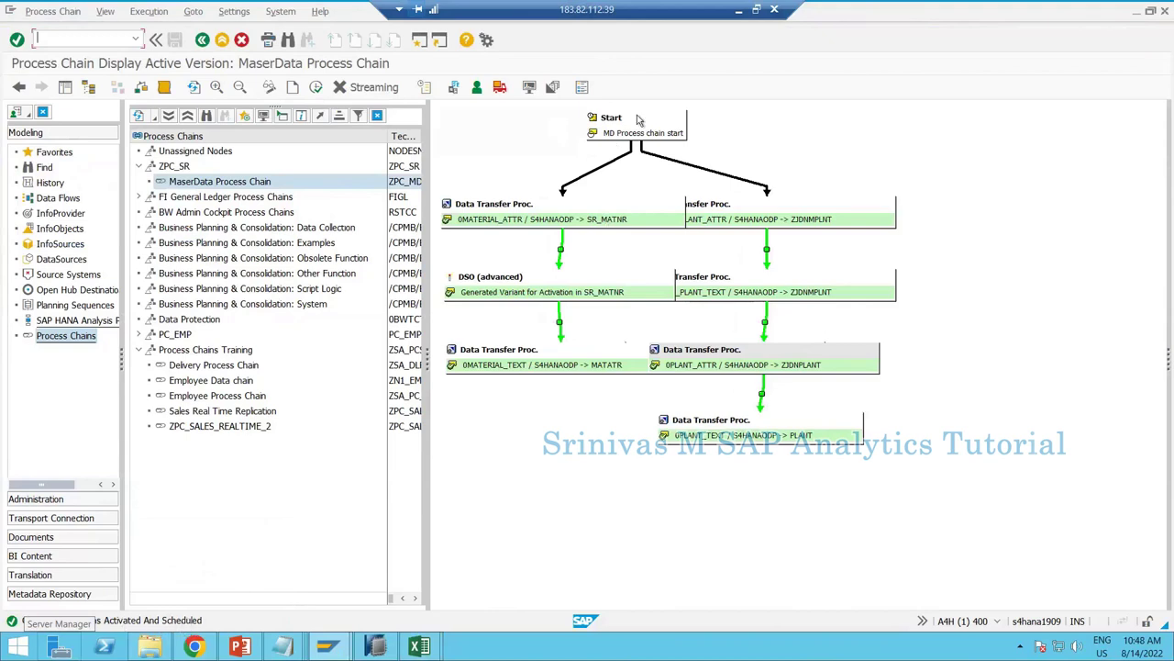
click(639, 119)
right_click(640, 119)
click(684, 124)
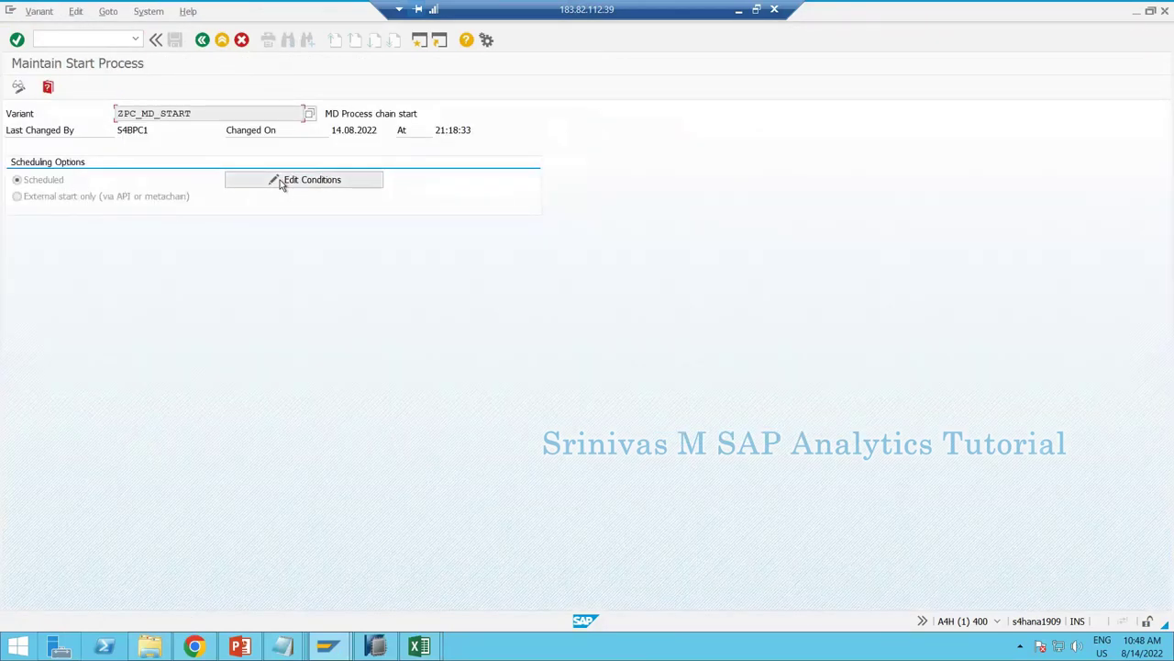
click(281, 180)
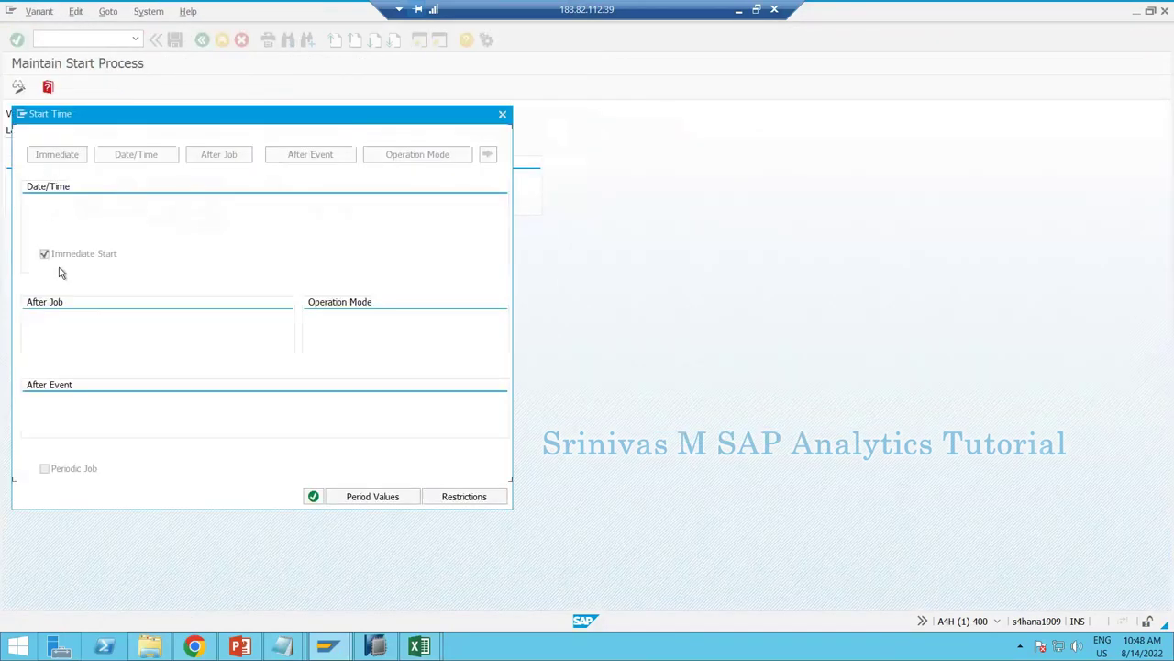
click(502, 115)
click(202, 40)
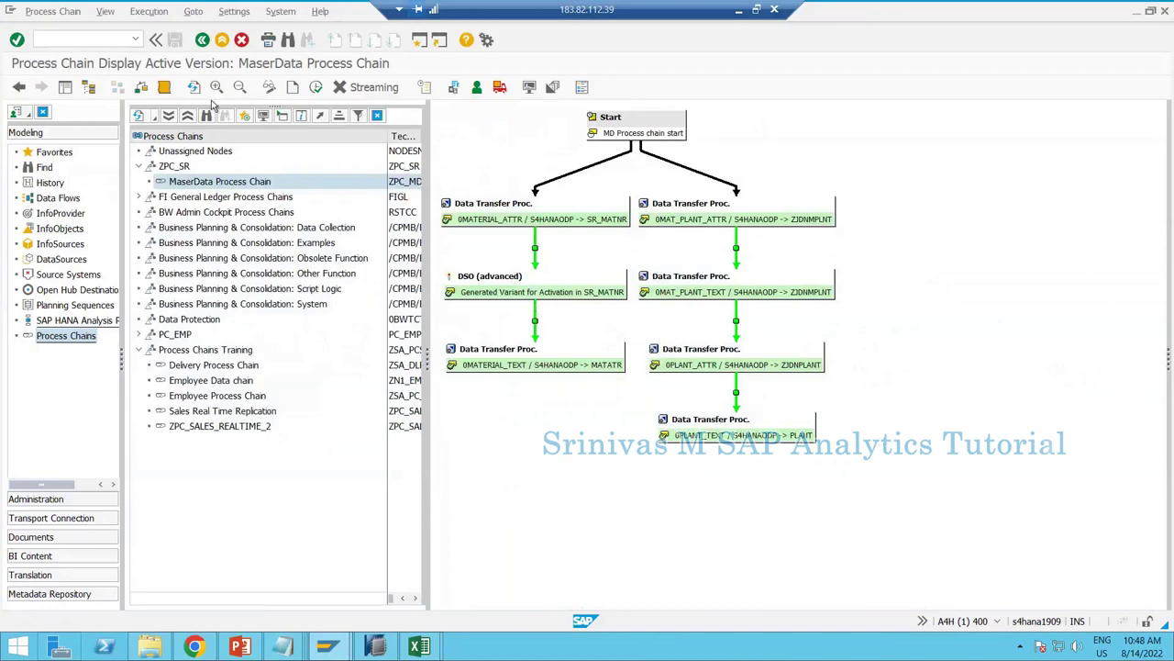
- Display the MaserData chain's run log and check each DTP step finished green
click(164, 86)
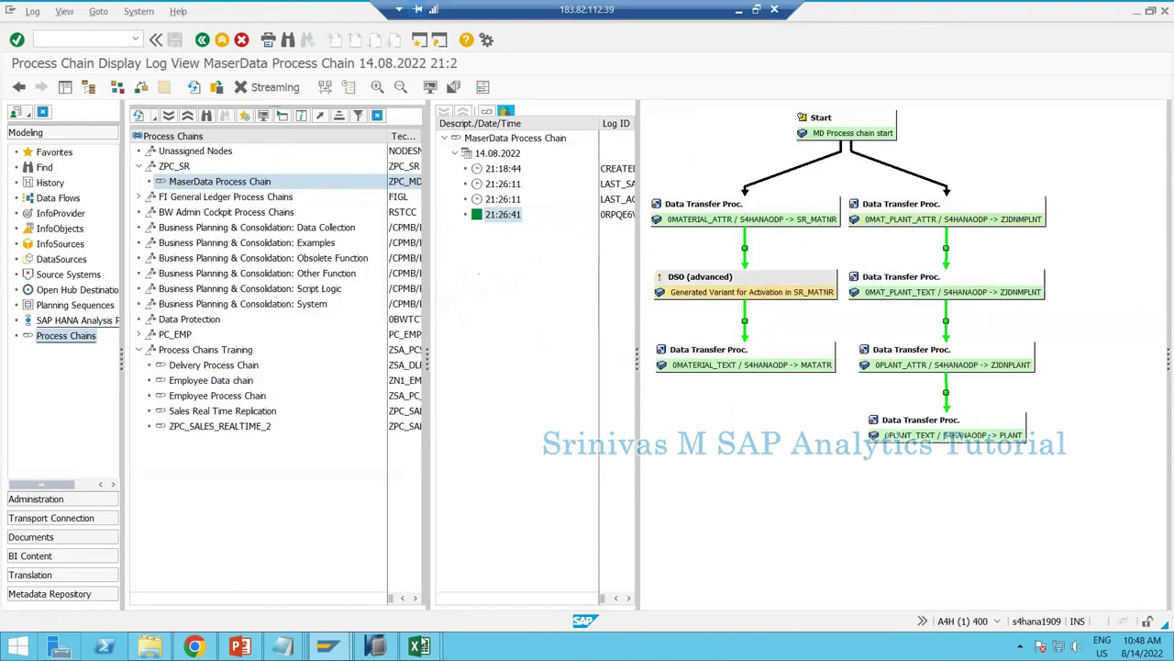
mouse_move(421, 646)
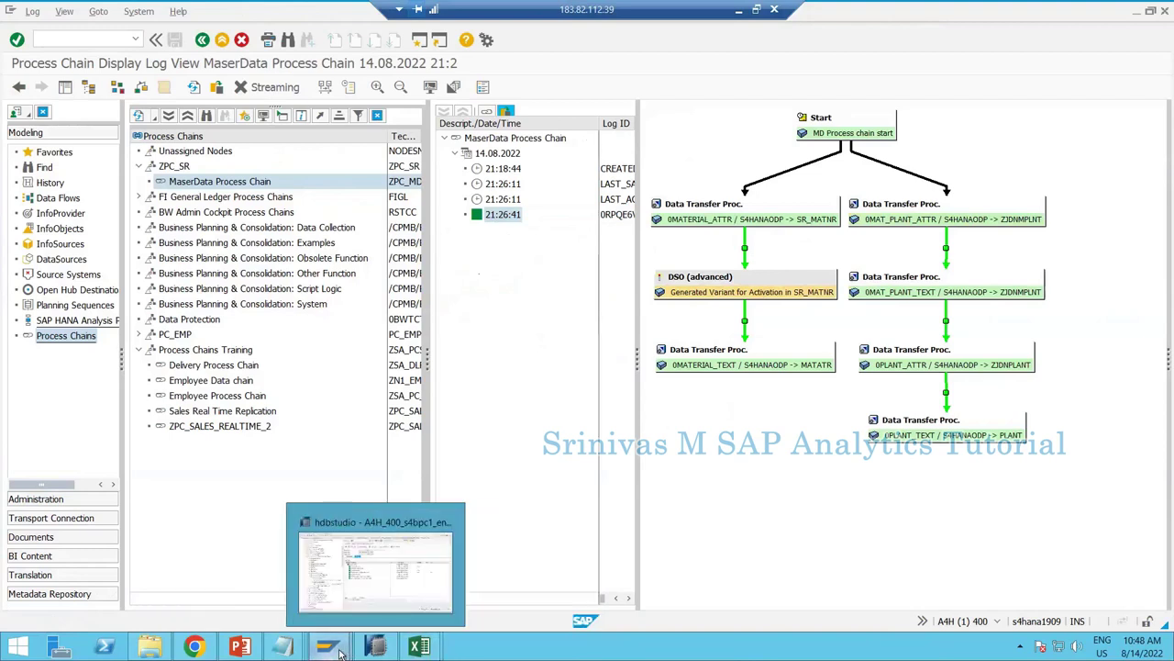
mouse_move(331, 645)
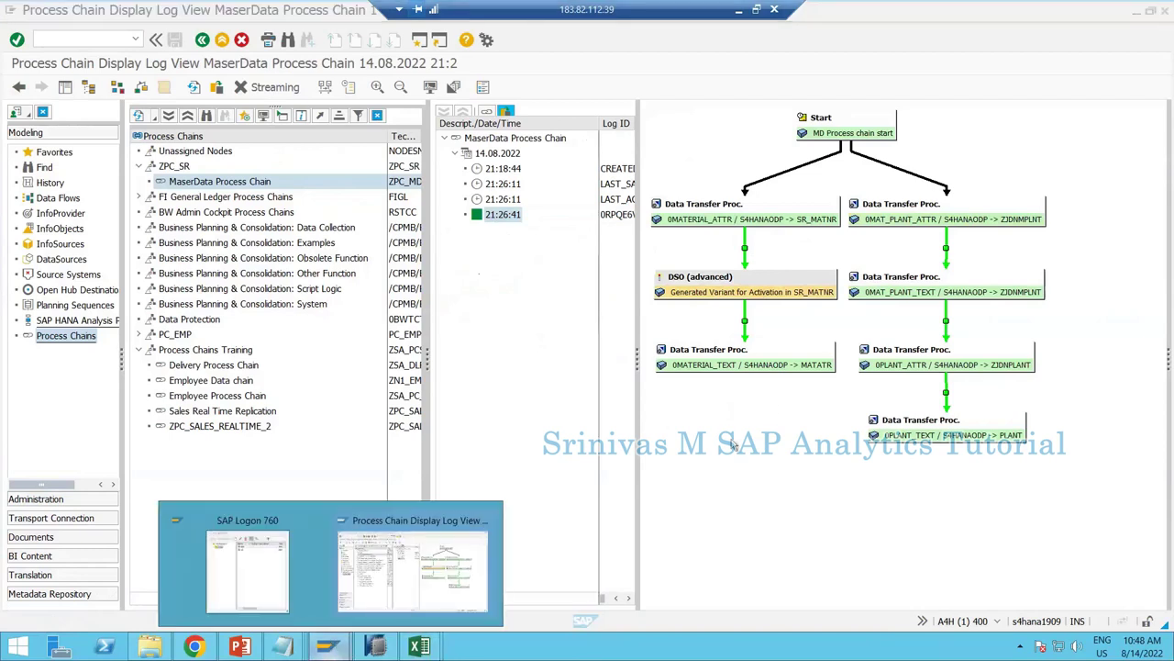